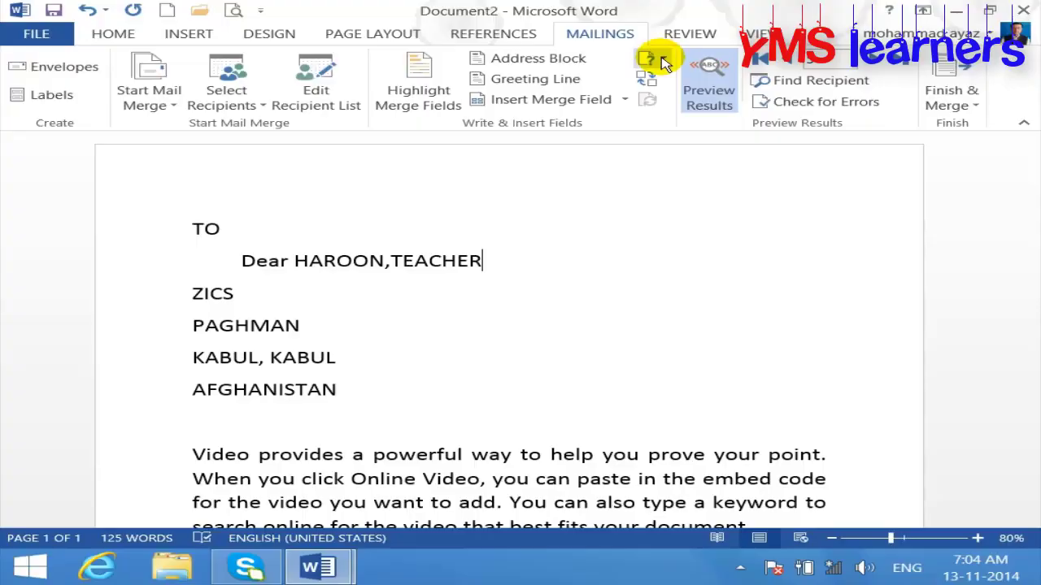
Step: Open the Rules dropdown in the Mailings tab's Write & Insert Fields group
left_click(663, 63)
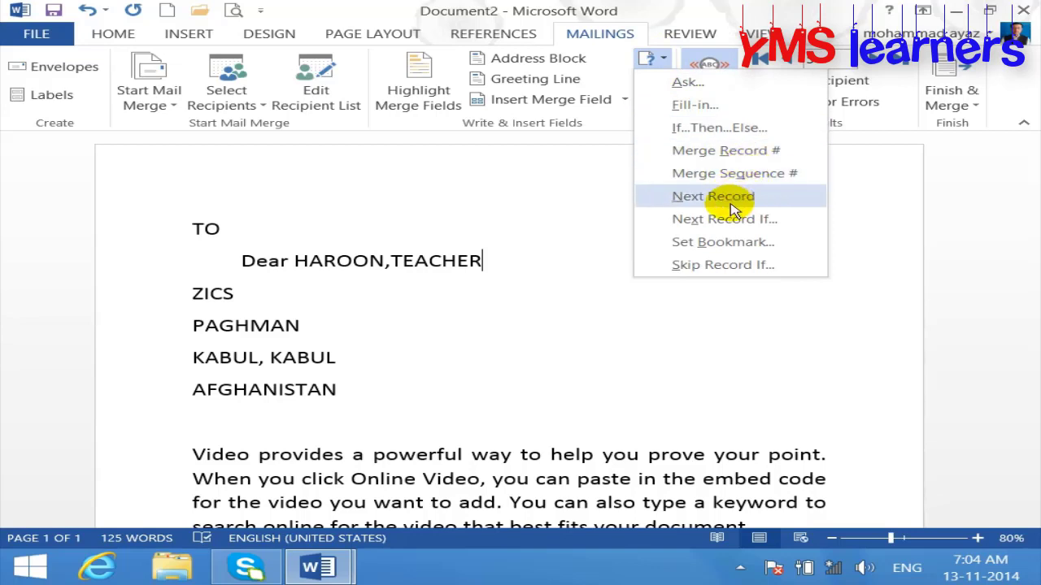
Step: Close Rules, then review the address block's Match Fields mappings and cancel without changes
left_click(736, 12)
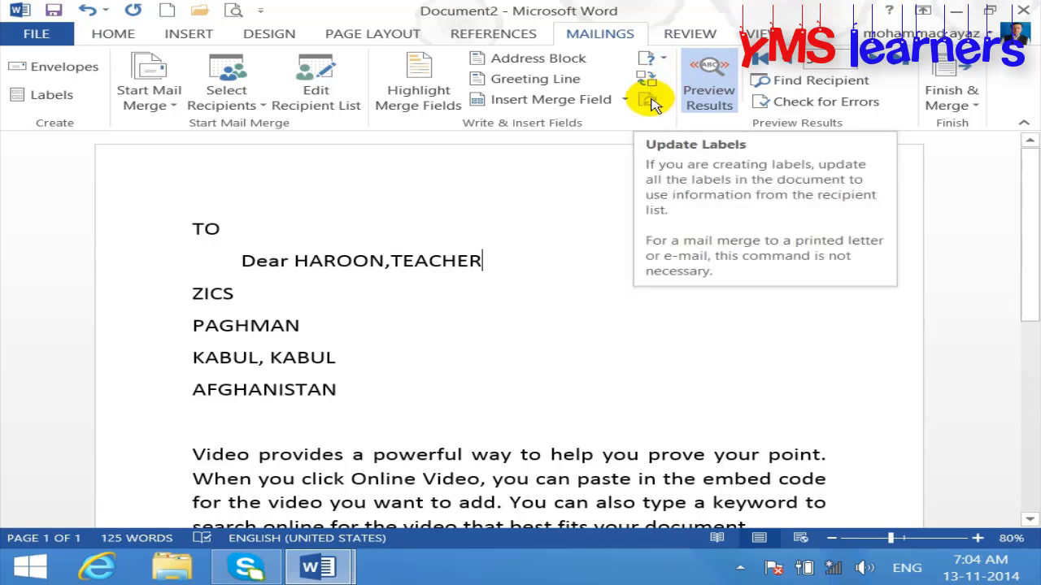
left_click(591, 286)
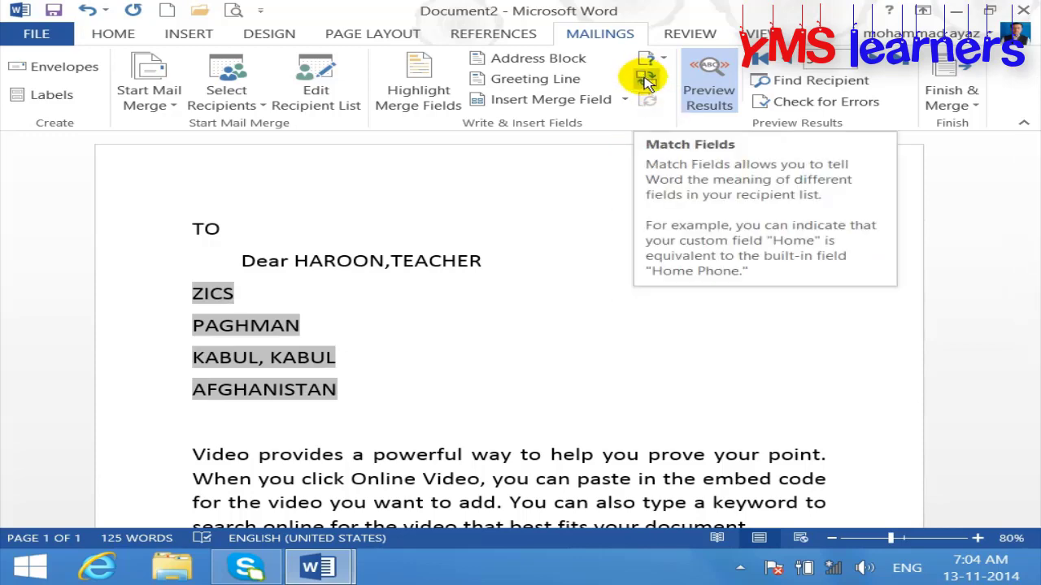
left_click(645, 81)
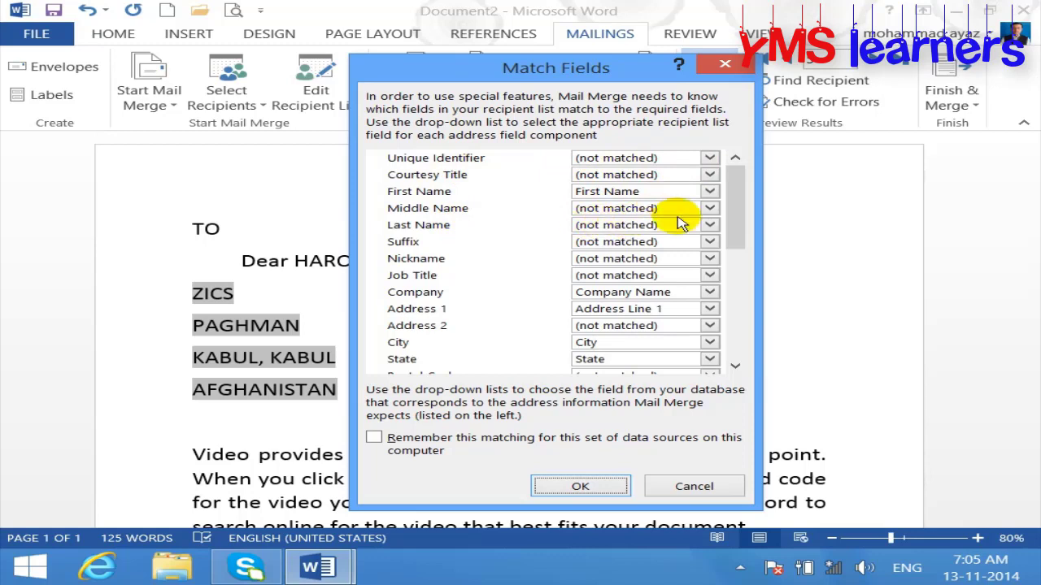
left_click_drag(739, 214, 701, 248)
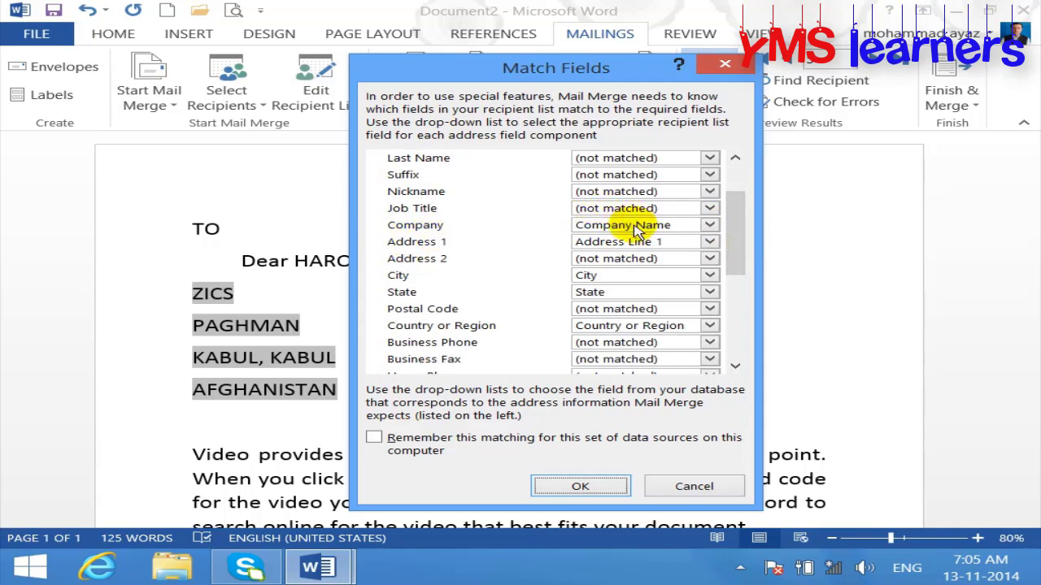
left_click(726, 484)
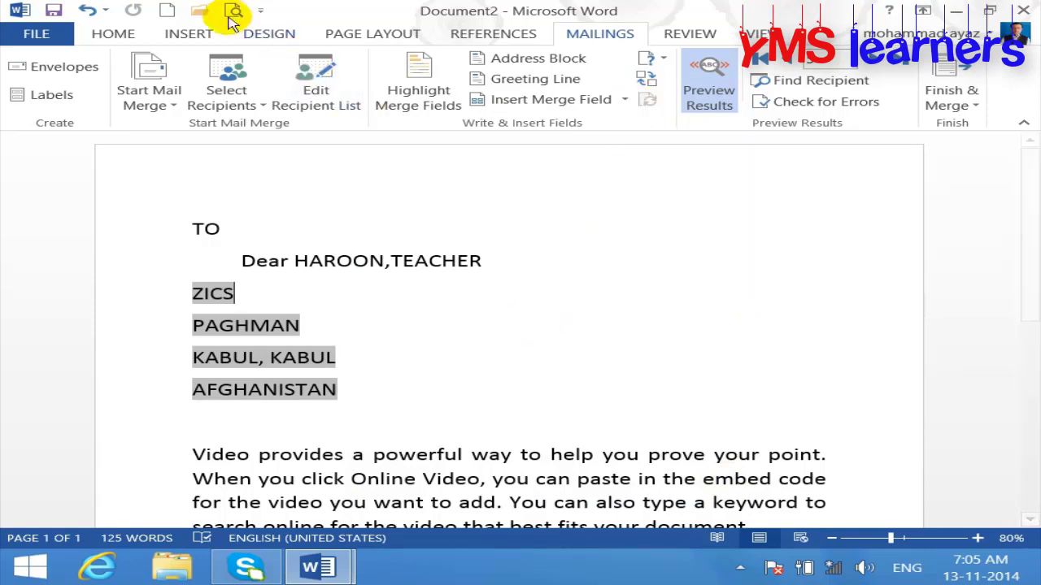
Step: Close Document2 and Letters1, discarding their changes
left_click(1022, 10)
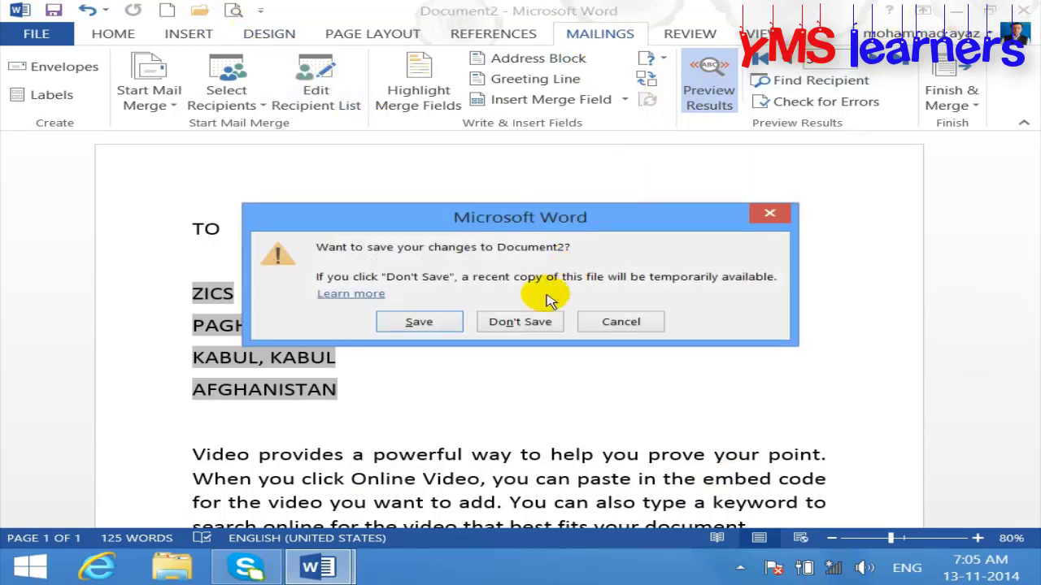
left_click(539, 324)
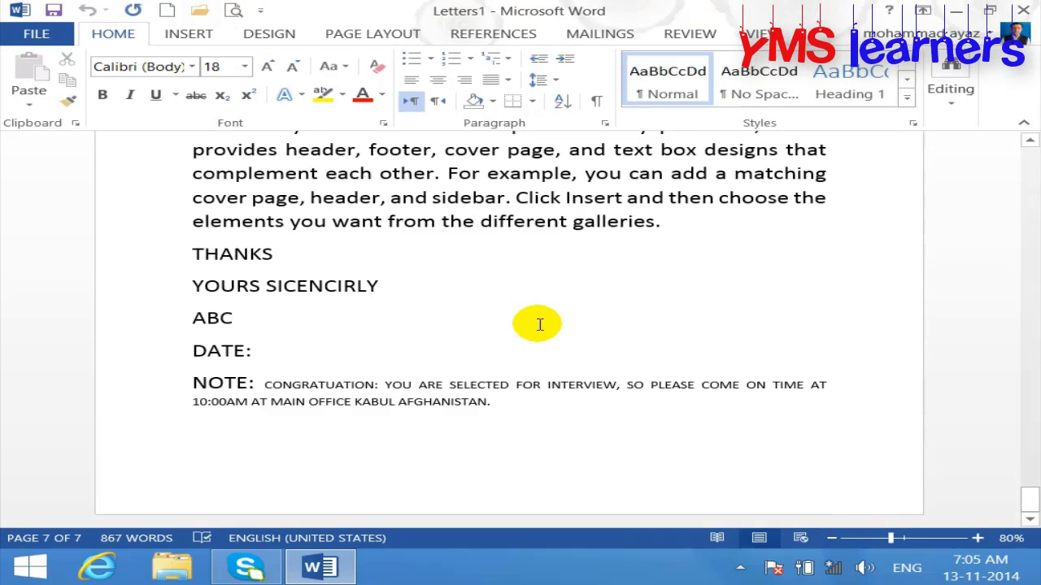
key("ctrl+w")
left_click(529, 323)
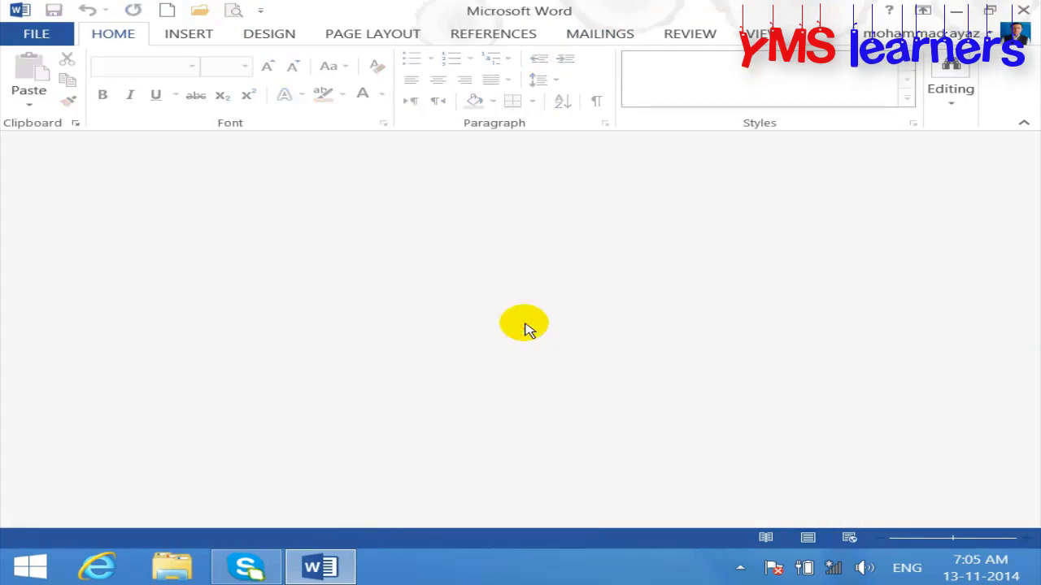
Step: Create a new blank document and open the Start Mail Merge list on Mailings
key("ctrl+n")
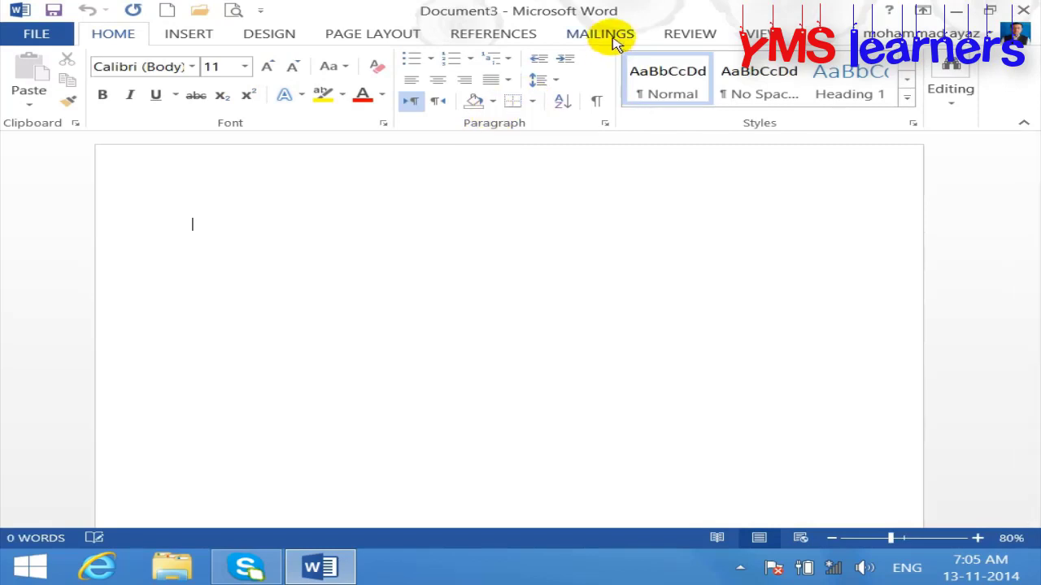
left_click(616, 40)
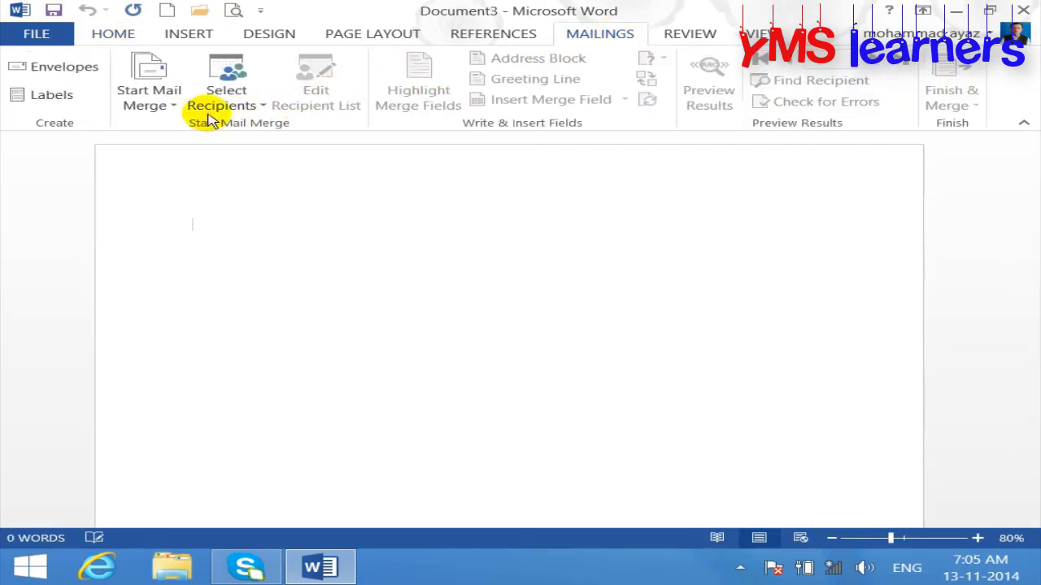
left_click(174, 110)
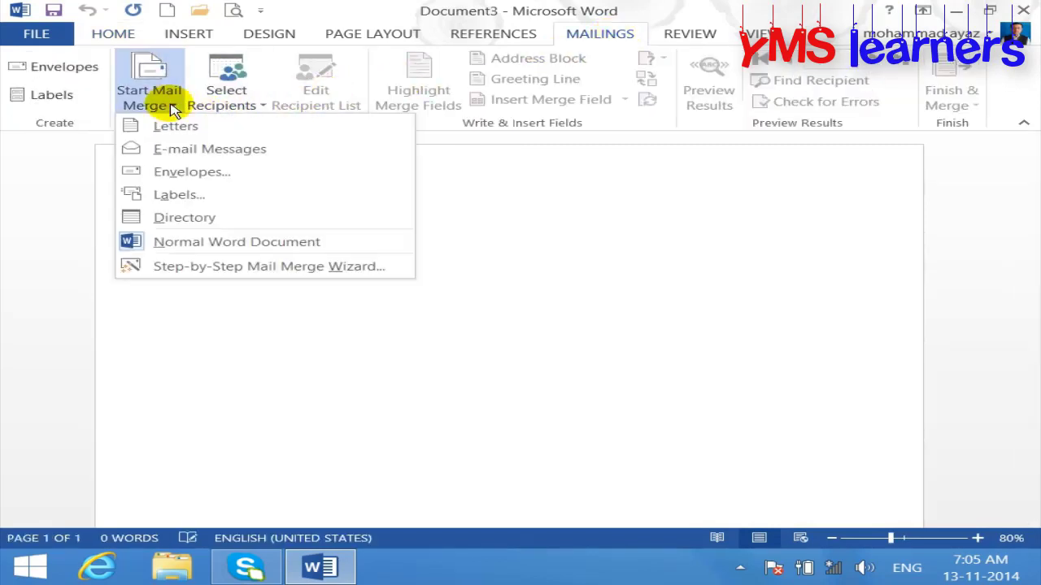
Step: Start a Labels merge with a new custom '30 Per Page' label, 3 across by 2 down
left_click(174, 198)
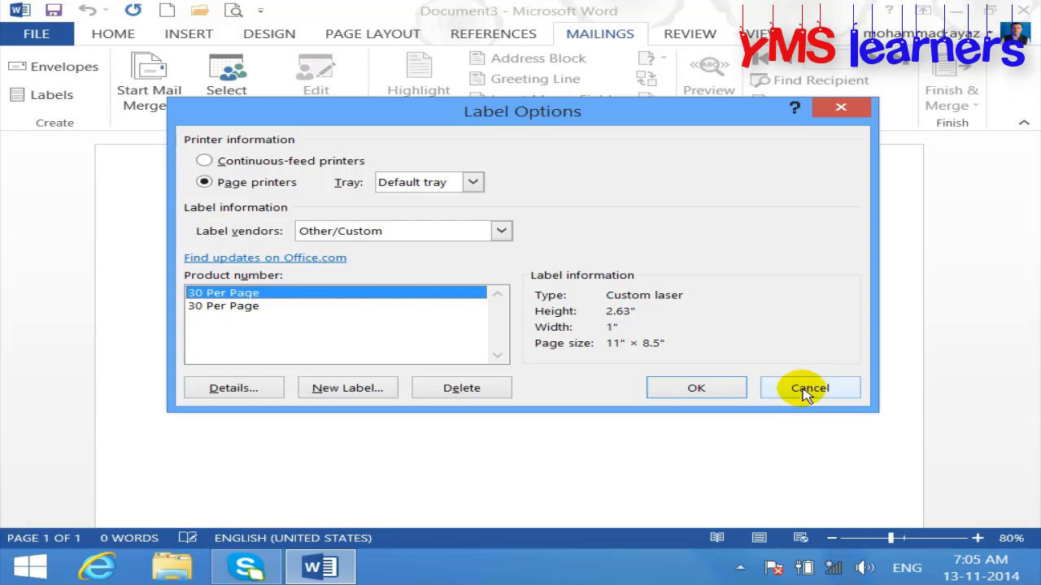
left_click(328, 389)
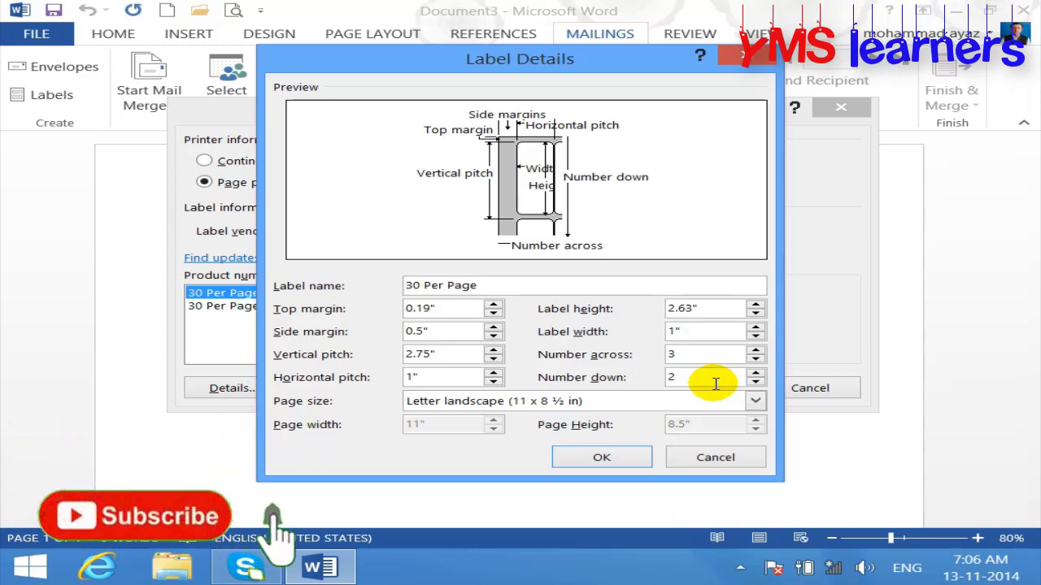
left_click(598, 457)
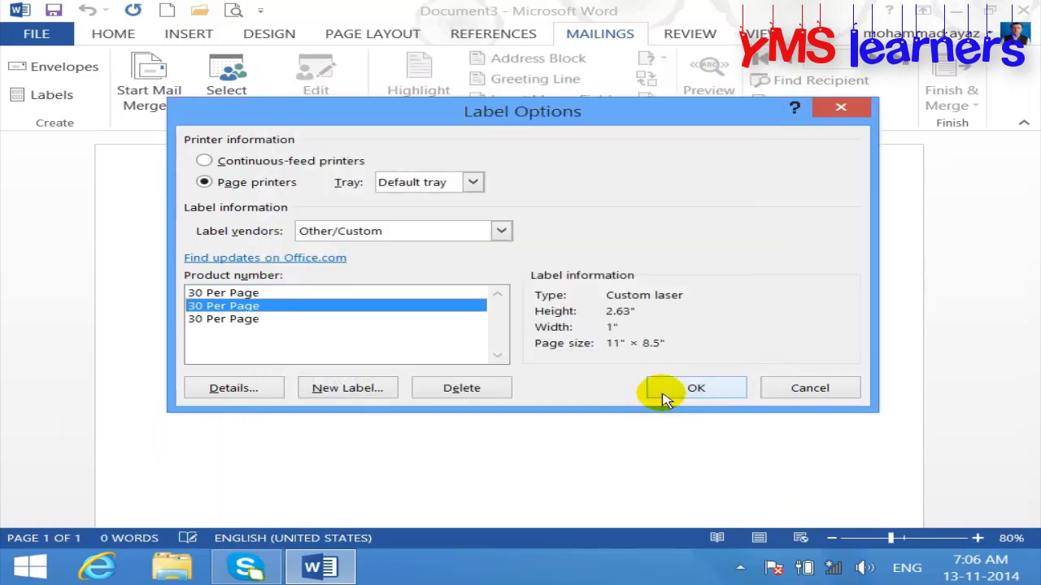
left_click(662, 394)
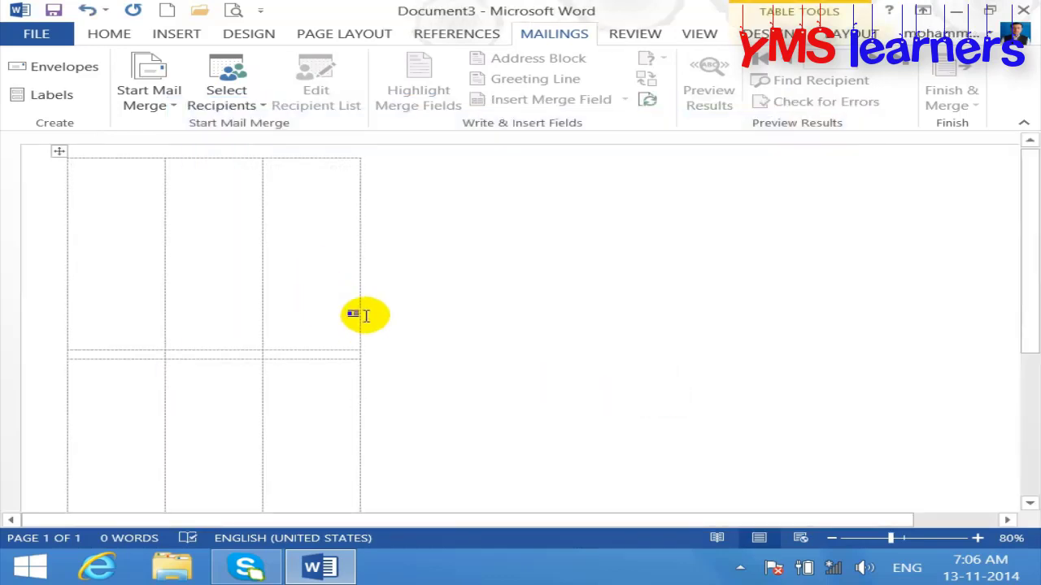
Step: Zoom out to 60% and stretch the label table across the page width
left_click_drag(1029, 239, 1034, 313)
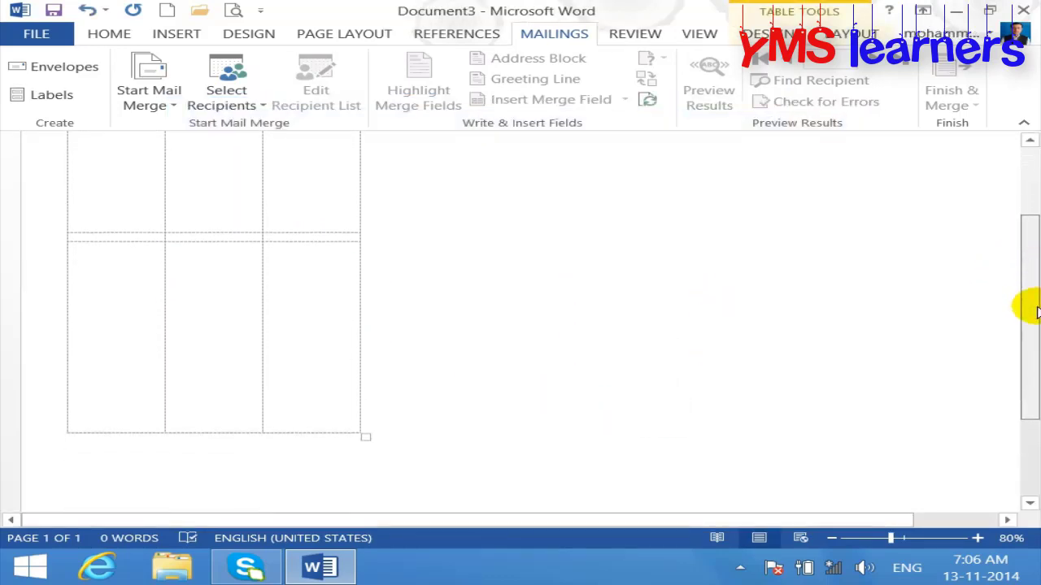
left_click(832, 539)
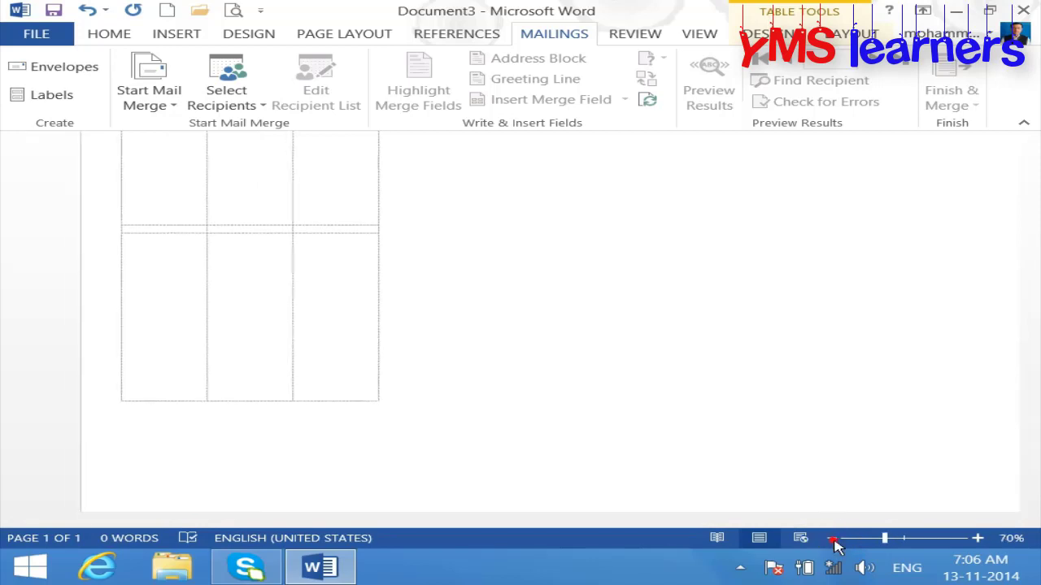
left_click(832, 539)
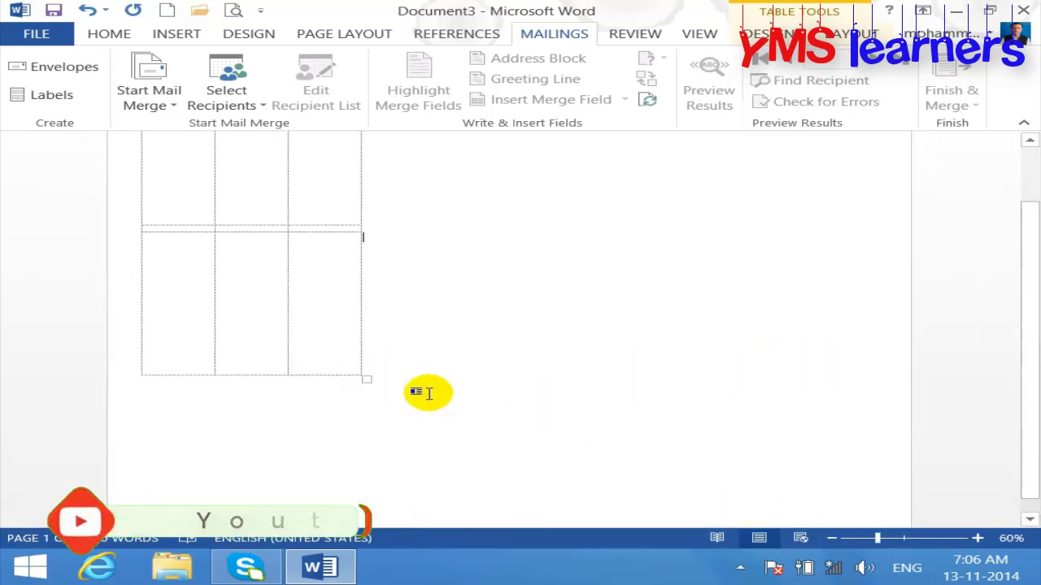
left_click_drag(366, 379, 886, 388)
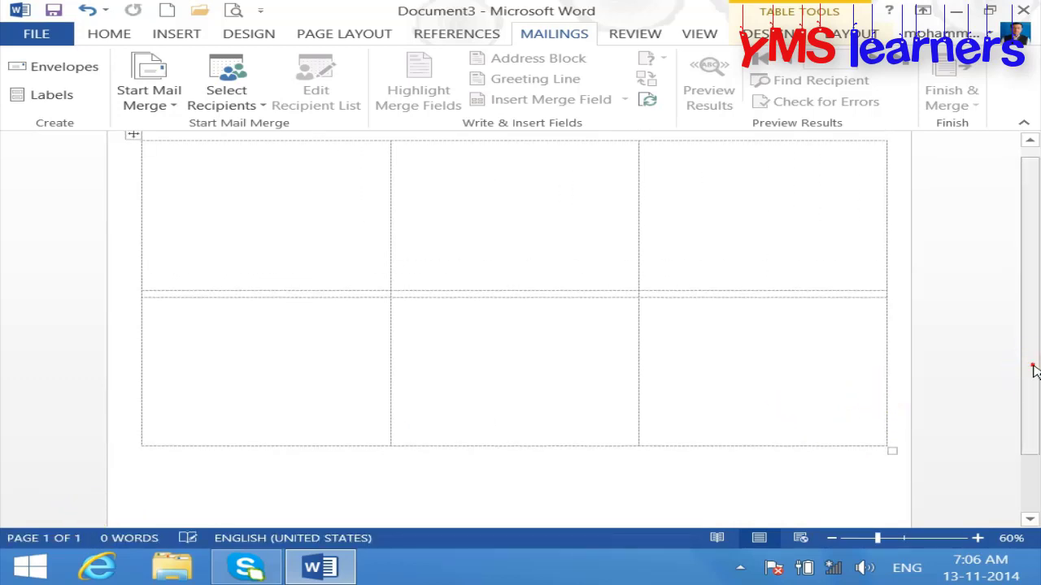
left_click_drag(1029, 365, 1035, 342)
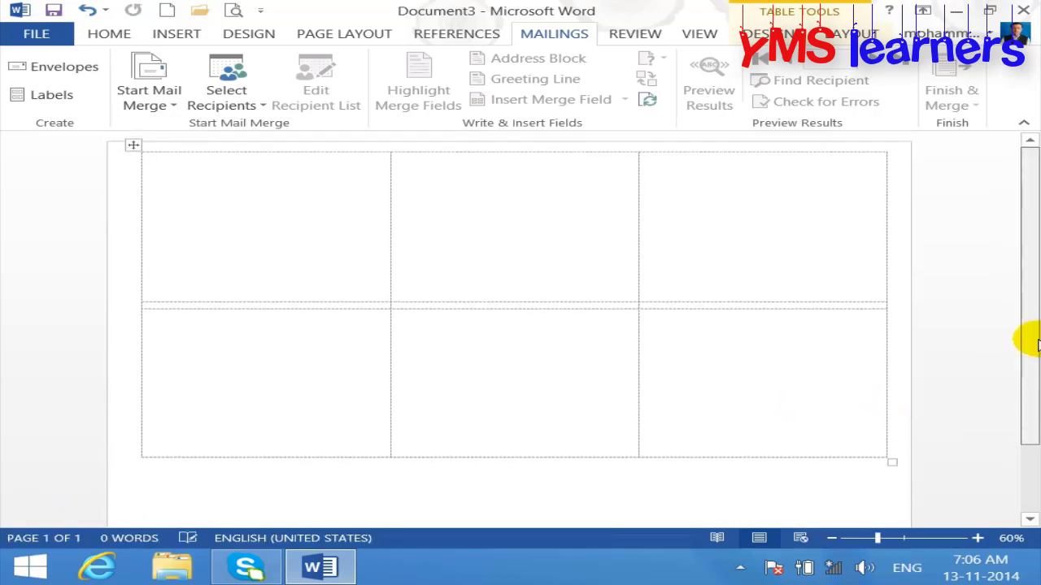
Step: Try yellow and green table styles, then settle on a solid blue style for the labels
left_click(721, 235)
left_click(772, 33)
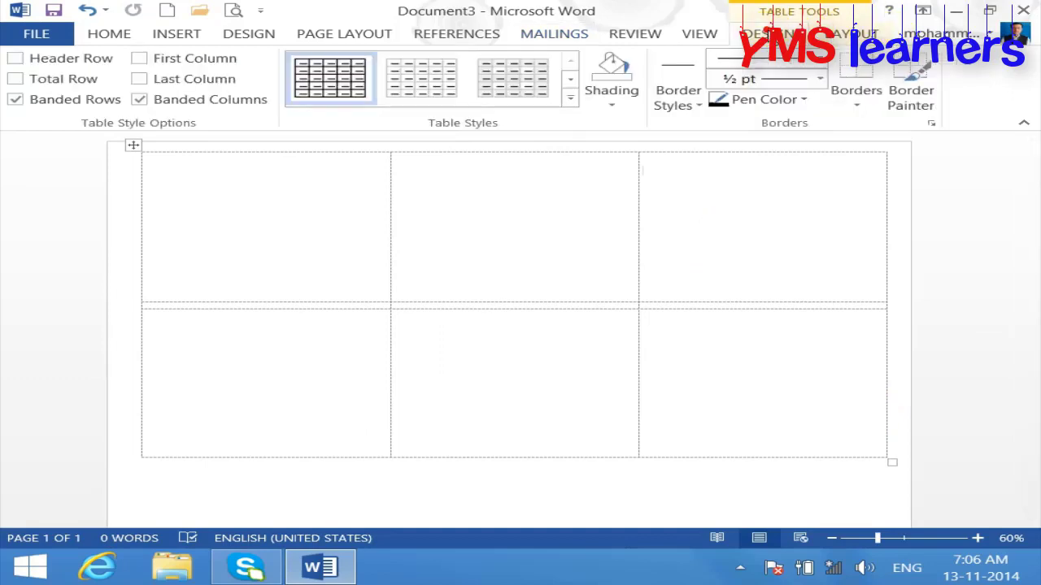
left_click(569, 103)
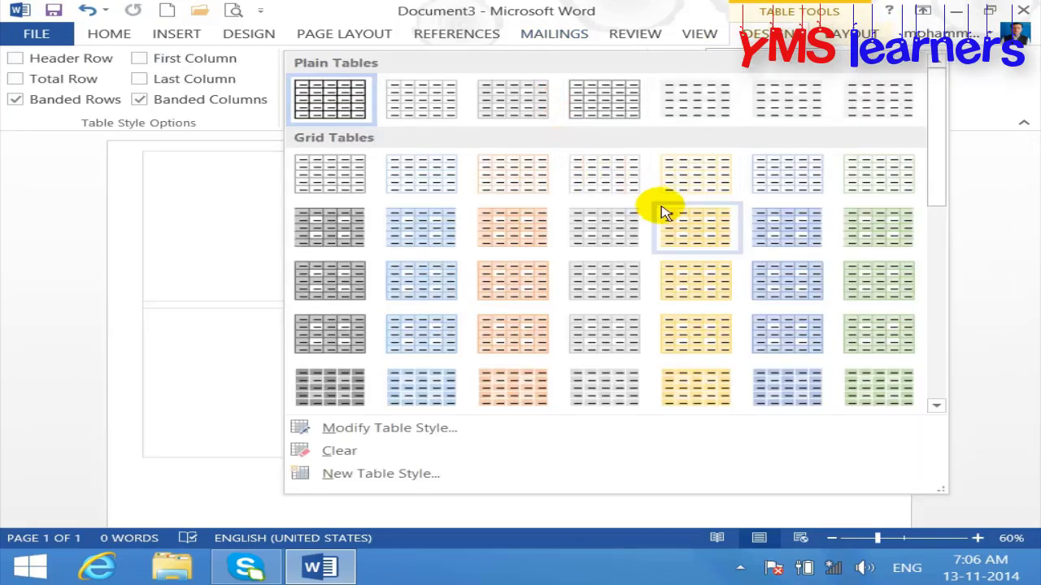
left_click(709, 229)
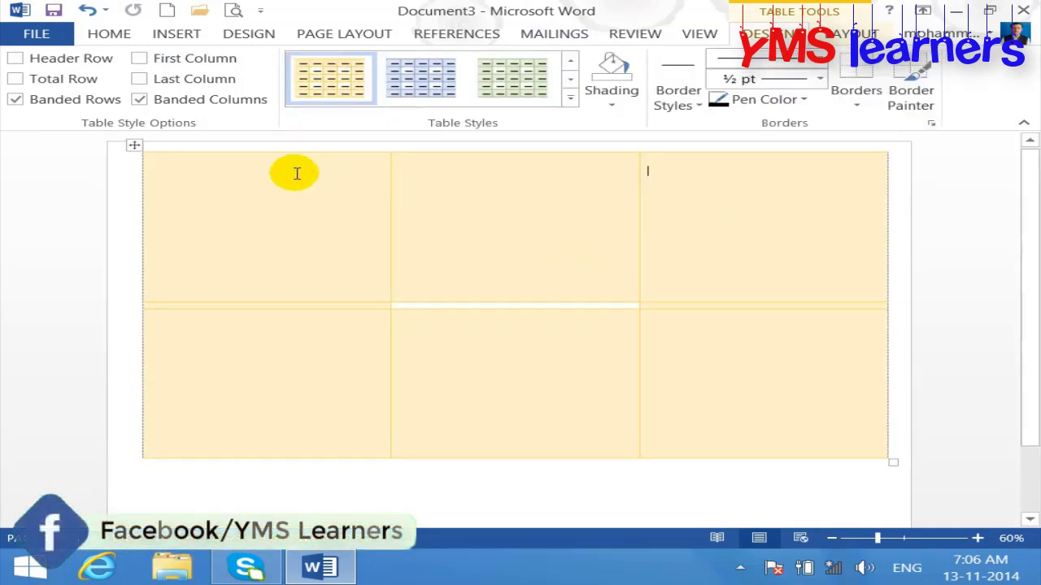
left_click(171, 167)
left_click(536, 91)
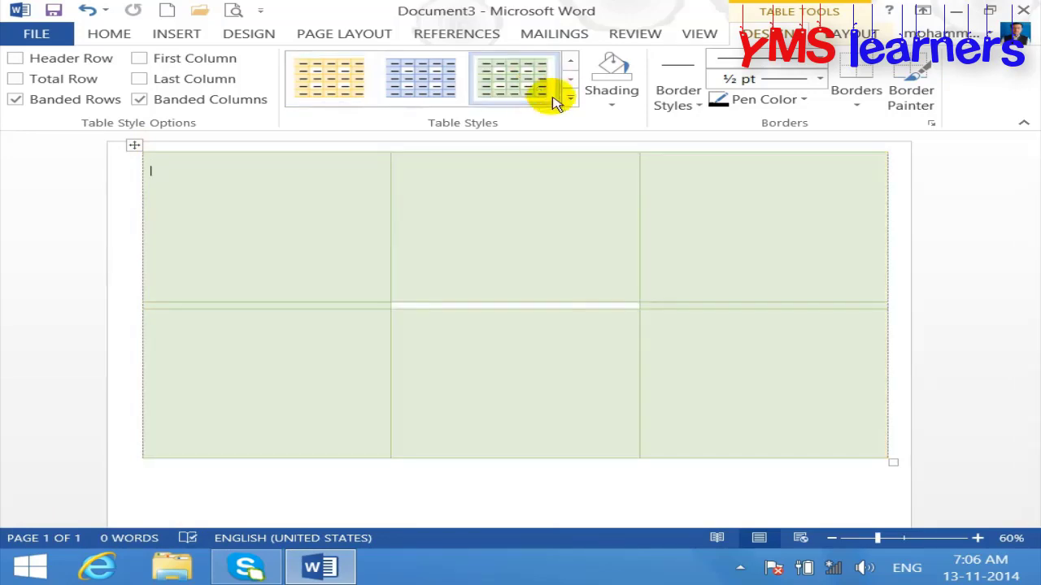
left_click(570, 98)
mouse_move(929, 158)
left_mouse_down()
mouse_move(978, 274)
mouse_move(865, 332)
left_mouse_up()
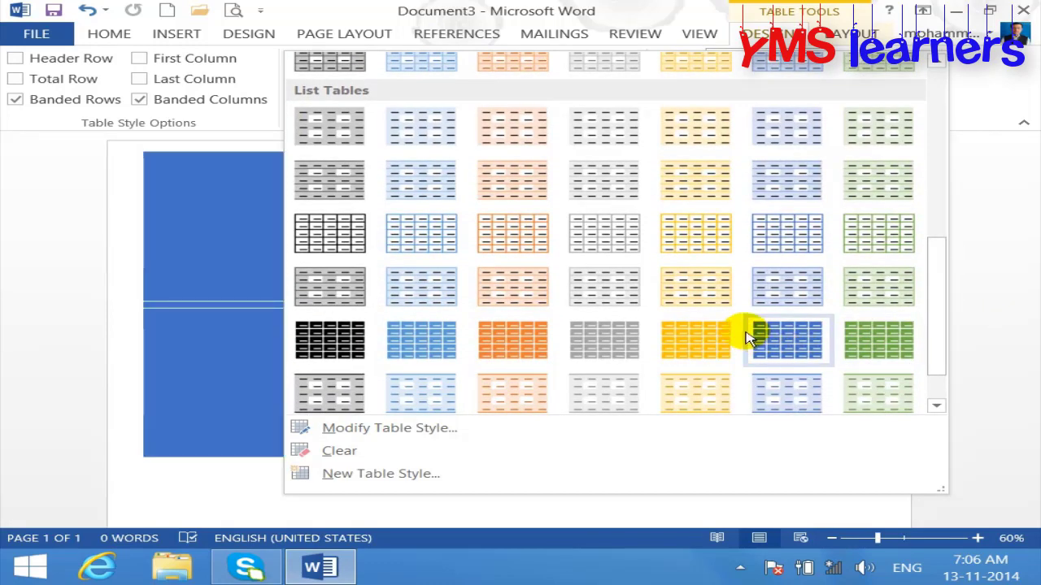
left_click(754, 338)
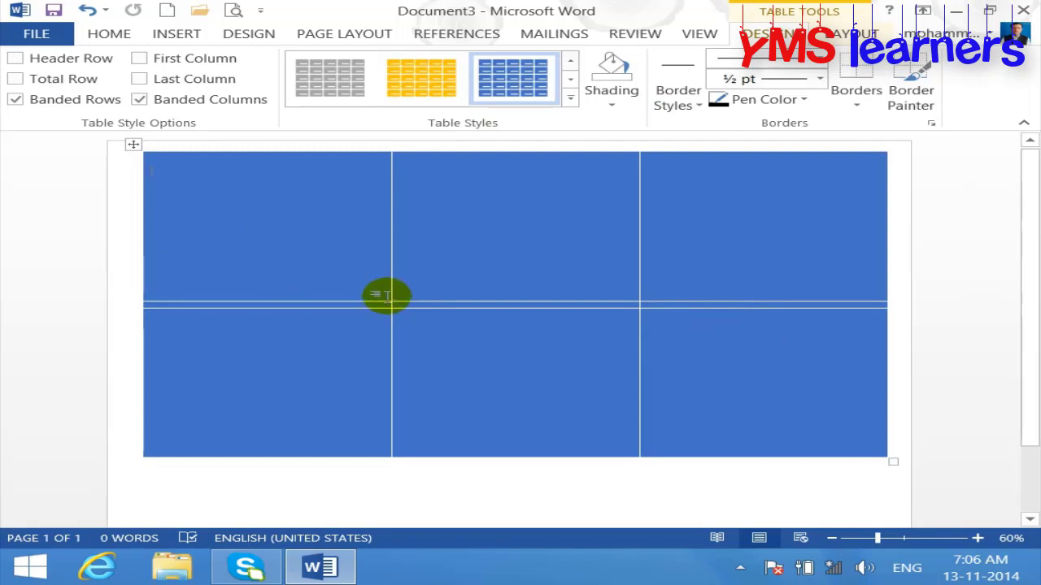
left_click(431, 83)
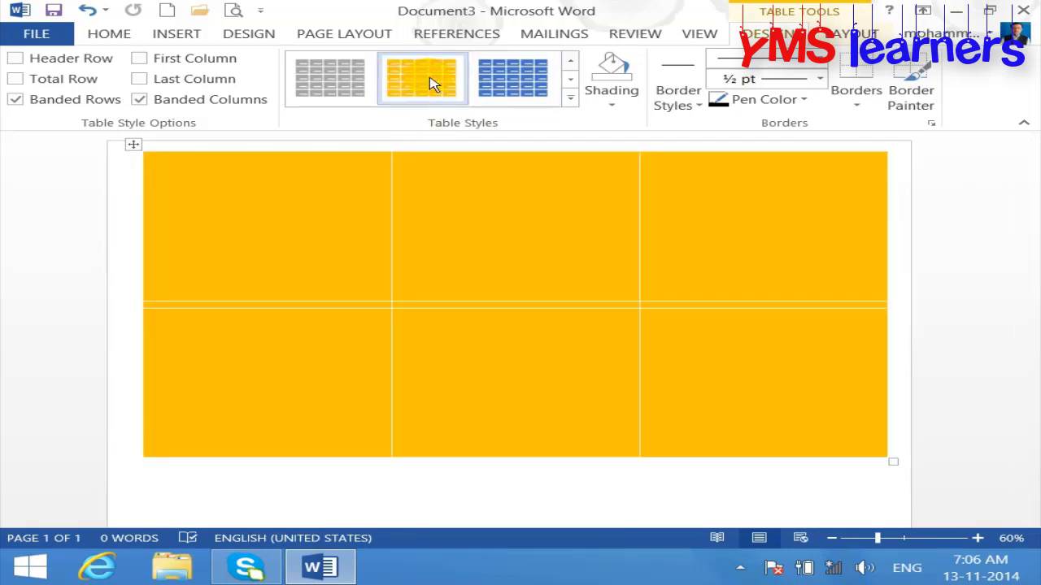
left_click(515, 77)
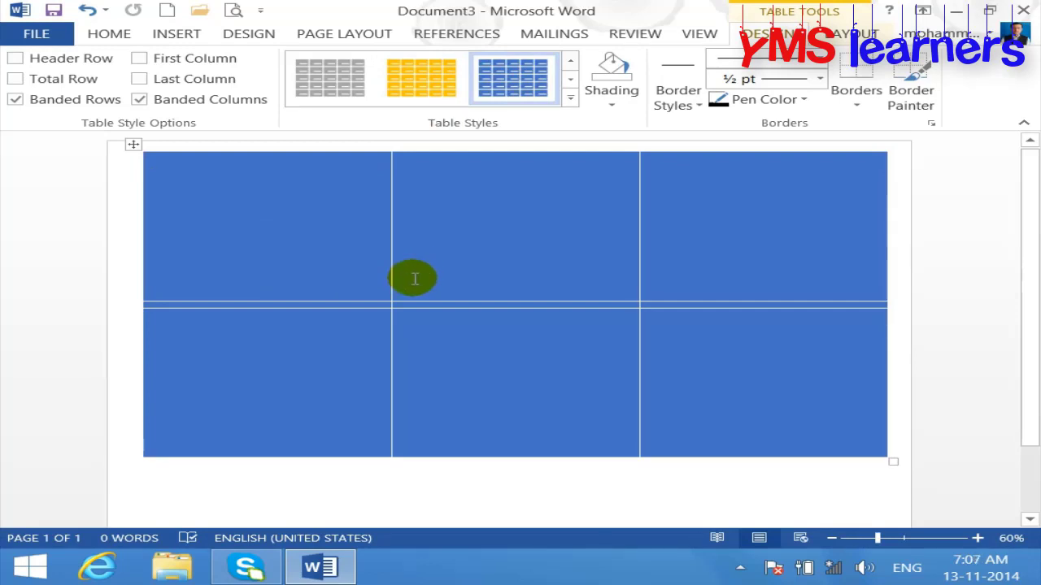
Step: Use Select Recipients > Use an Existing List to open RECIPIENT LIST.mdb as the data source
left_click(556, 34)
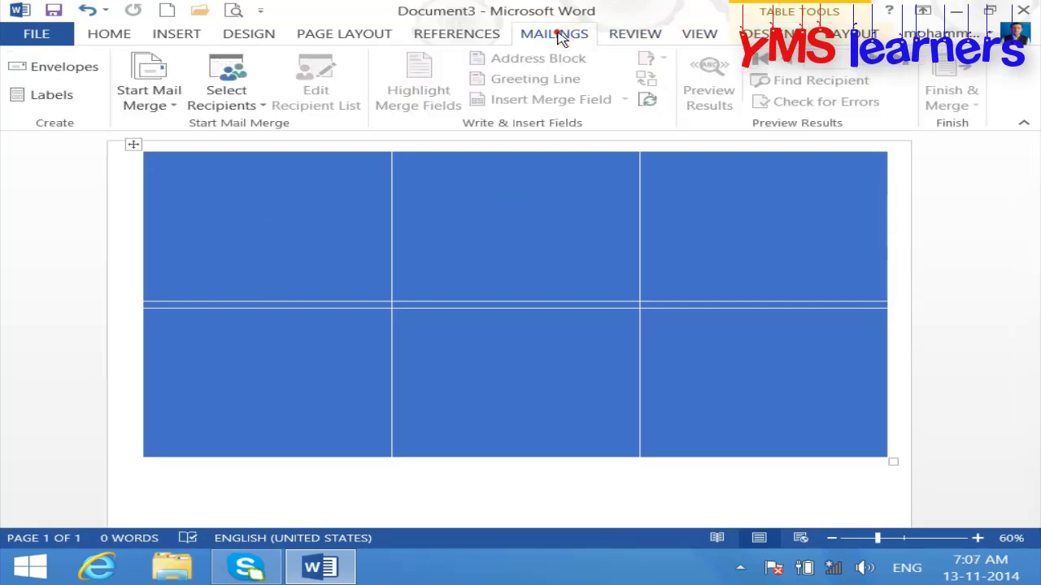
left_click(233, 106)
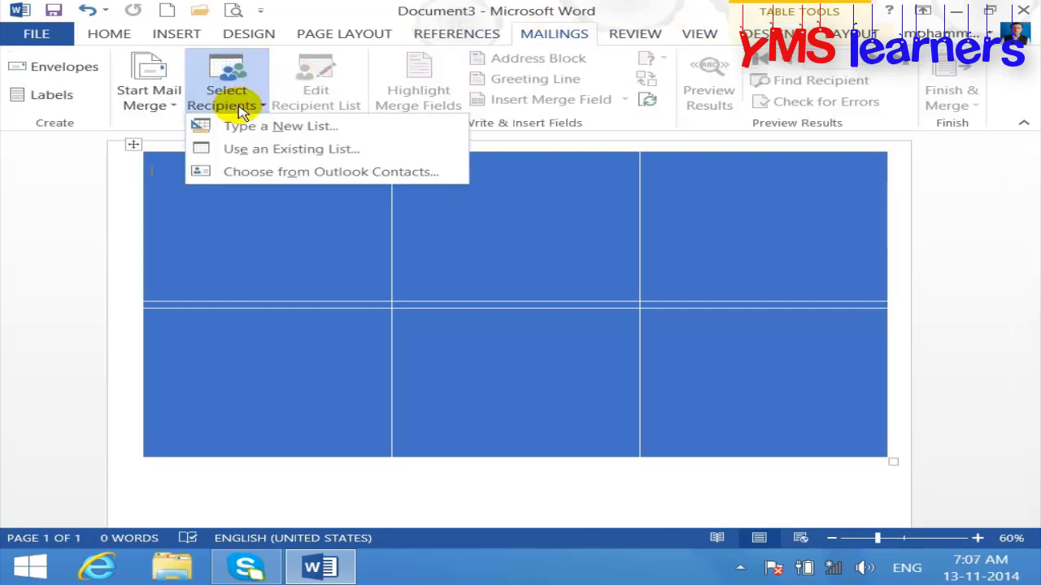
left_click(268, 152)
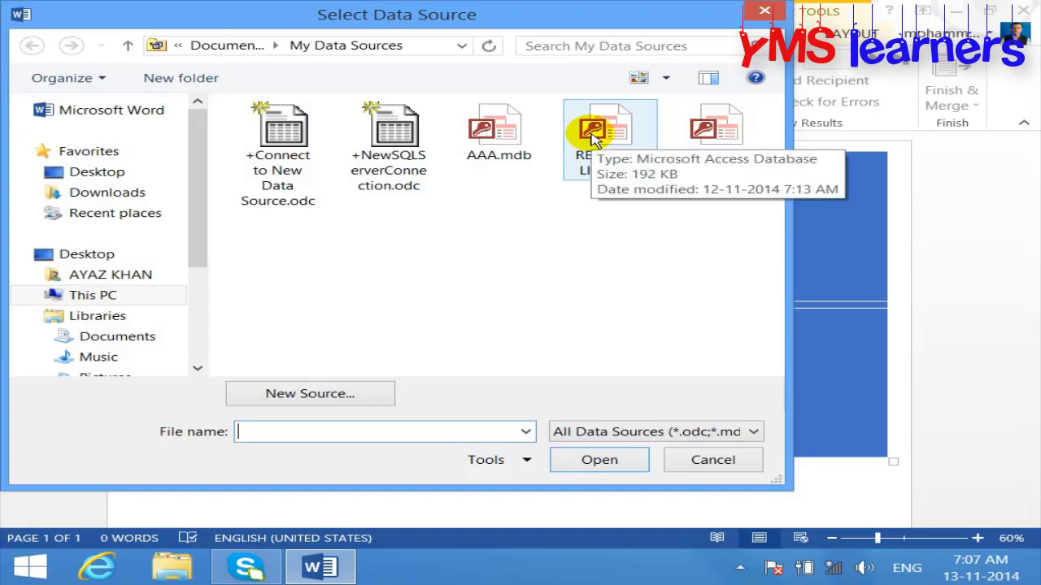
left_click(593, 138)
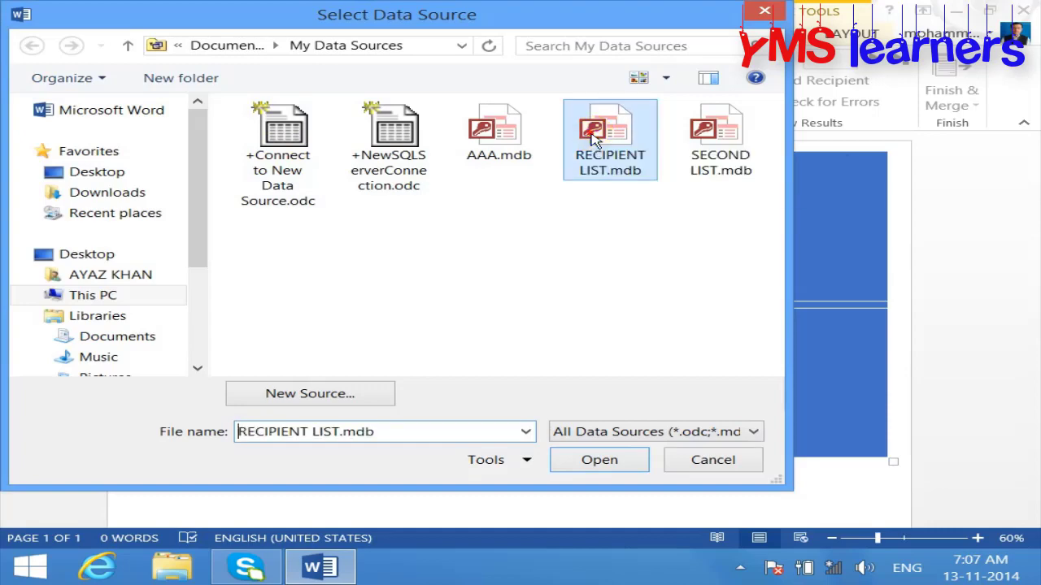
left_click(600, 460)
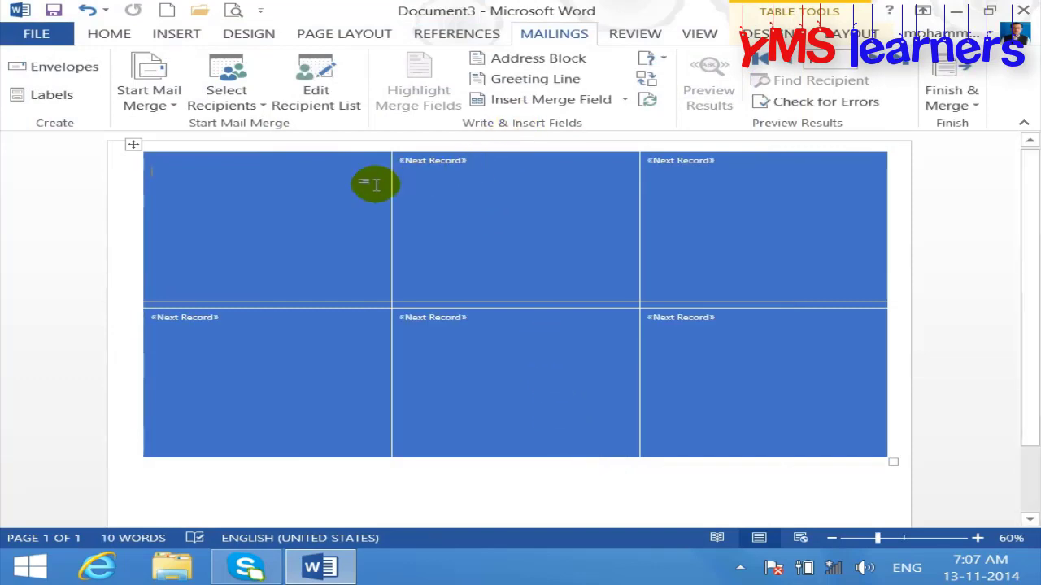
Step: In the first label, add the SNO and NAME captions, each with its merge field
left_click(626, 100)
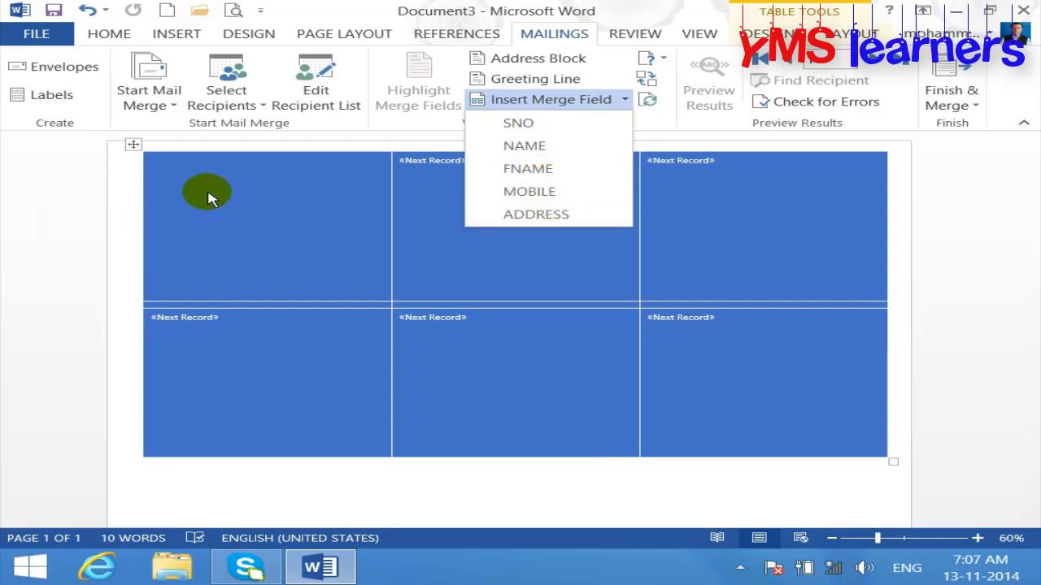
left_click(208, 192)
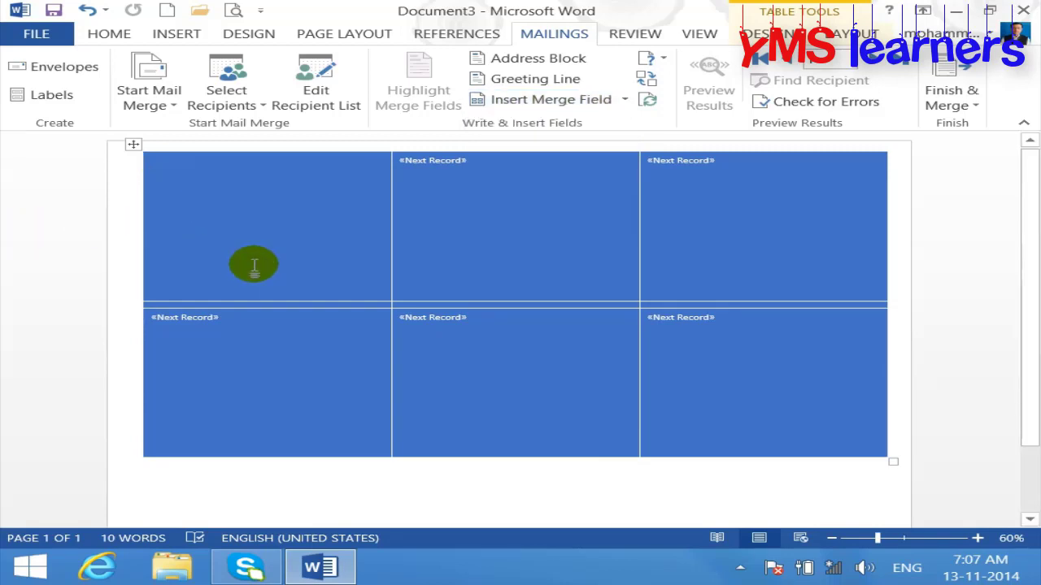
type("SNO:")
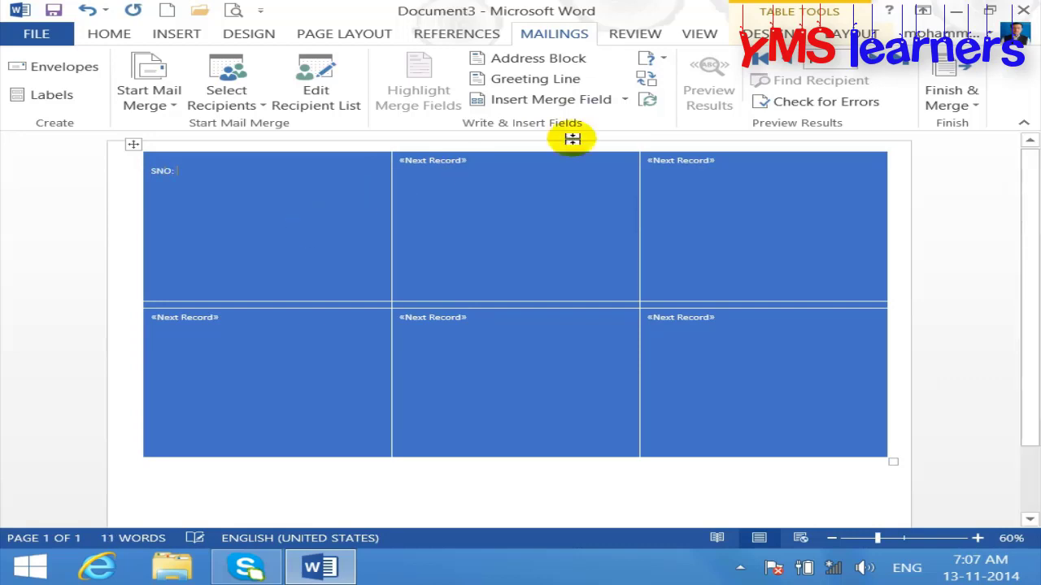
left_click(625, 99)
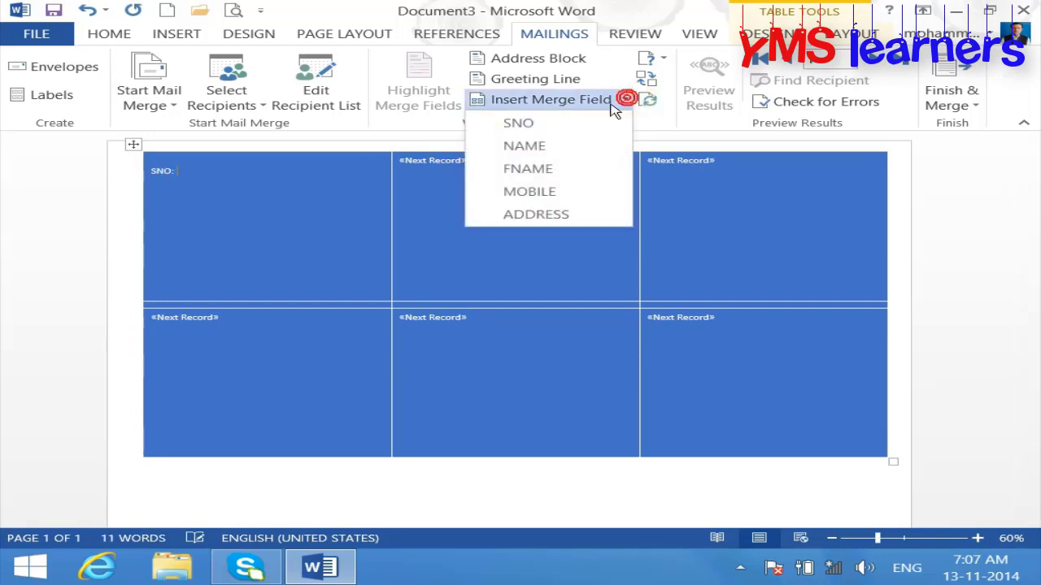
left_click(546, 123)
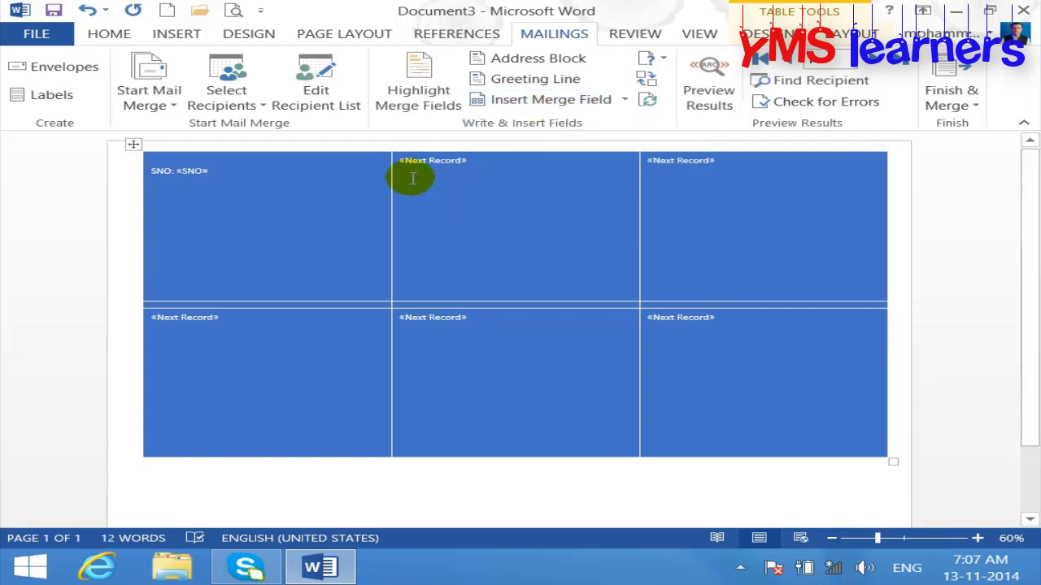
key("Return")
type("NAME:")
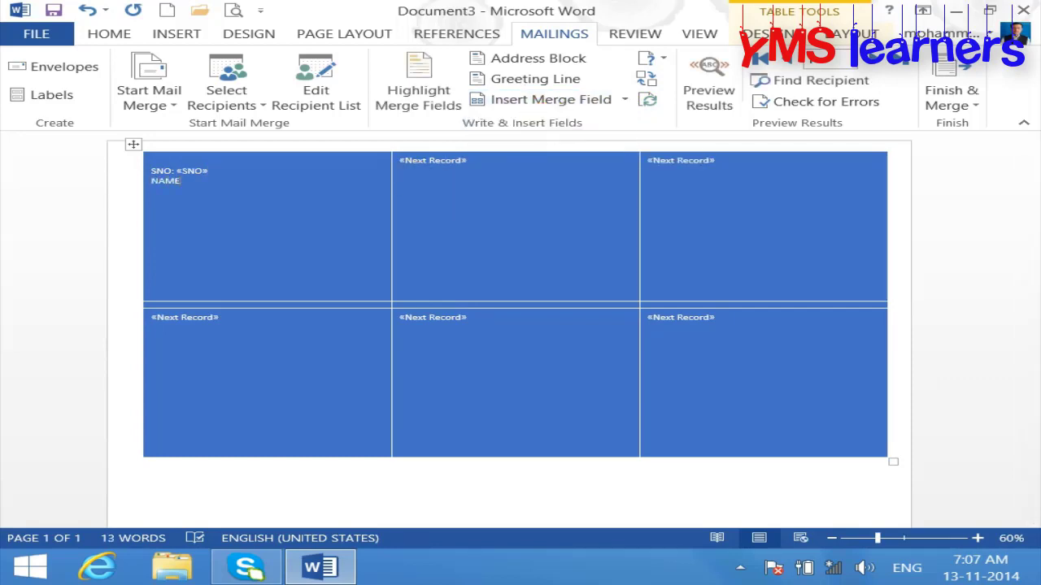
left_click(626, 99)
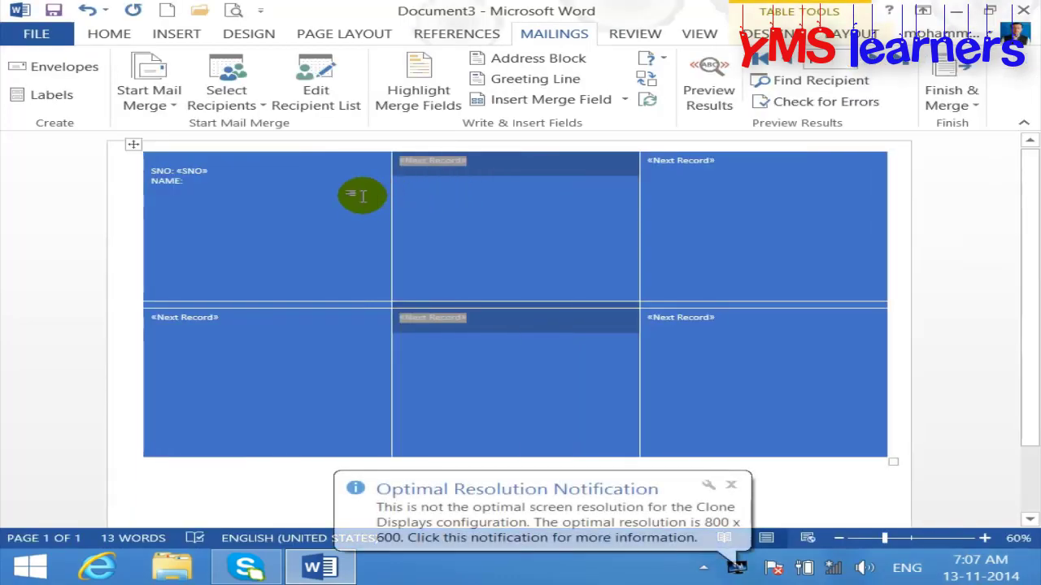
left_click(269, 179)
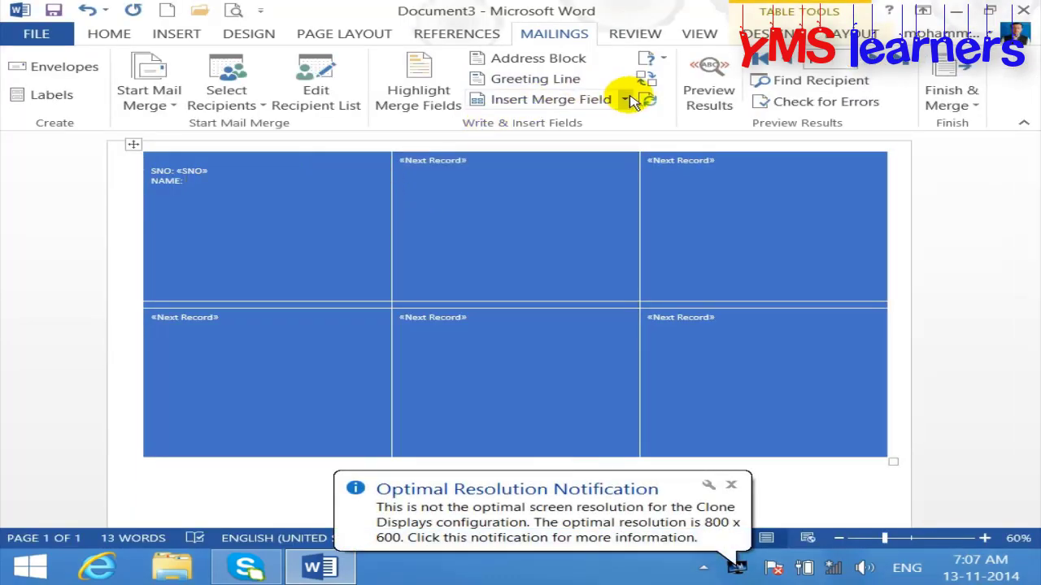
left_click(625, 99)
left_click(544, 143)
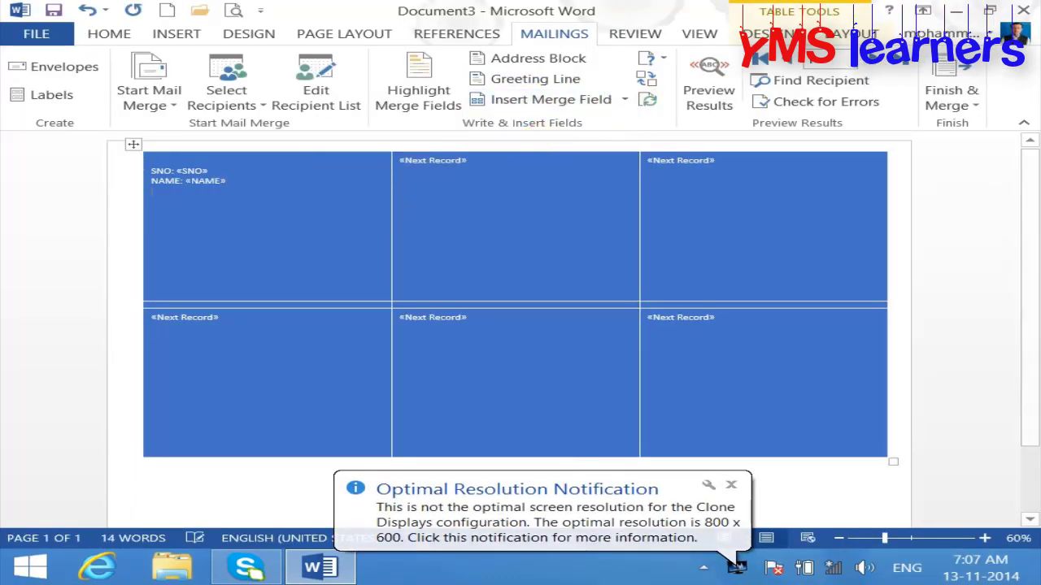
Step: Add FNAME, ADDRESS and MOBILE lines, each caption followed by its merge field
key("Return")
type("FNAME:")
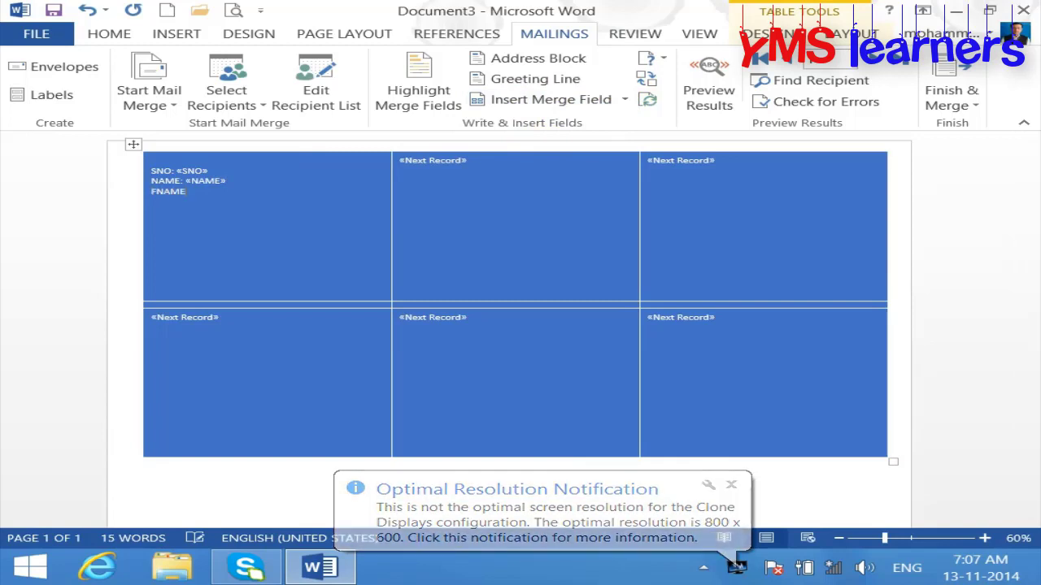
left_click(624, 100)
left_click(557, 169)
key("Return")
type("ADDRESS:")
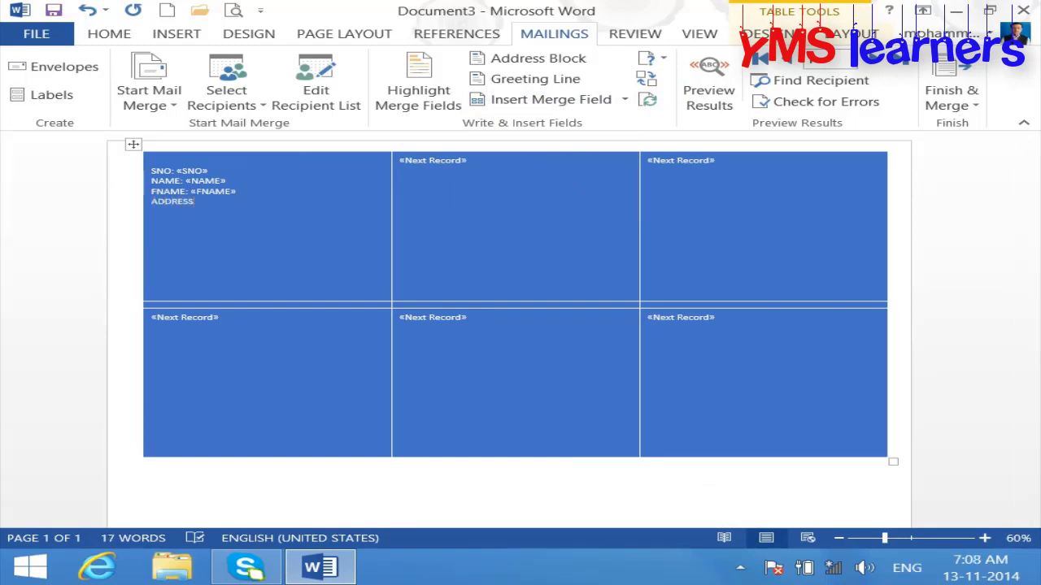
left_click(627, 101)
left_click(553, 211)
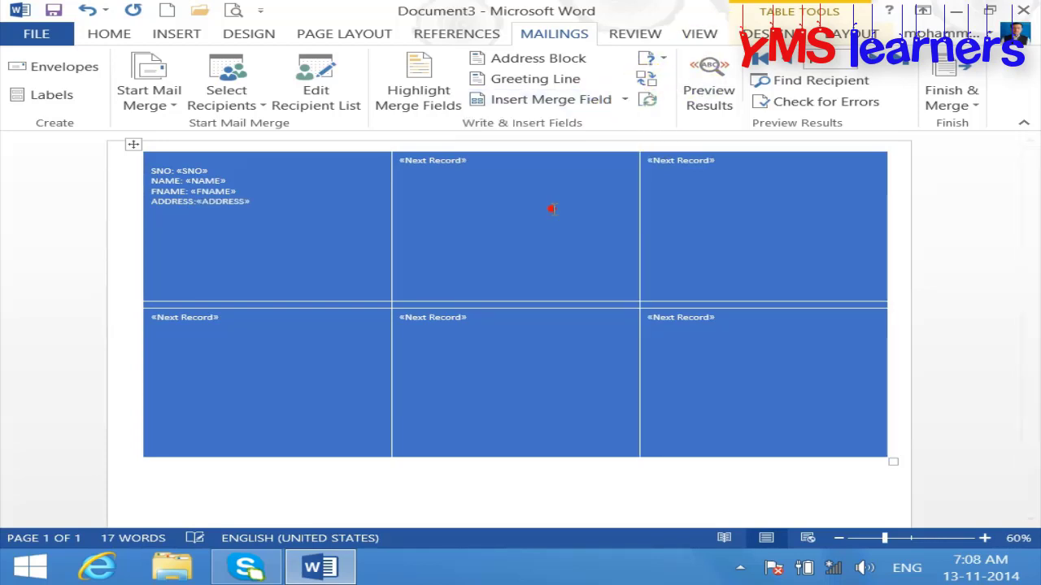
key("Return")
type("MOBILE:")
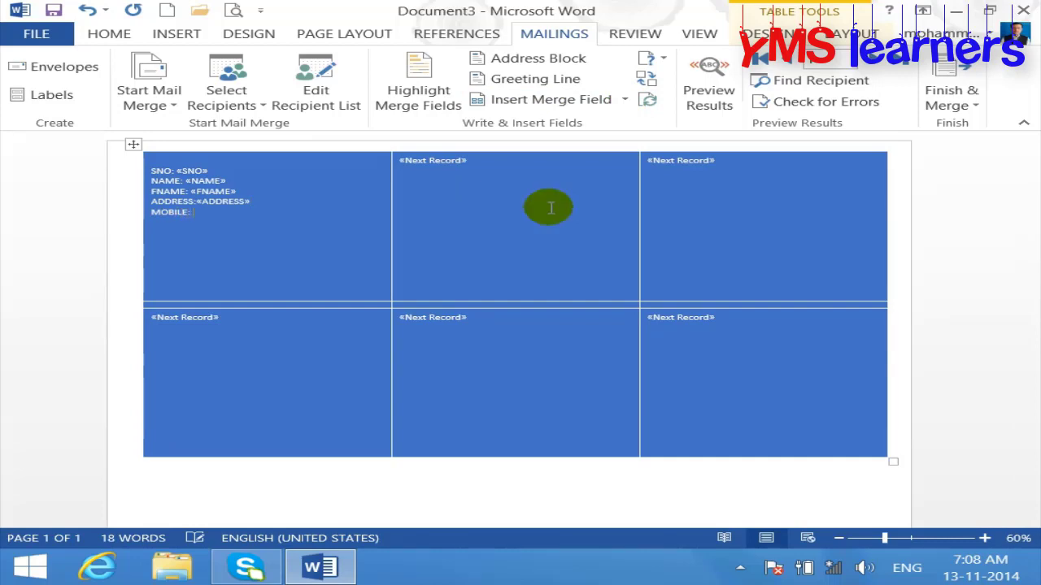
left_click(625, 99)
left_click(529, 193)
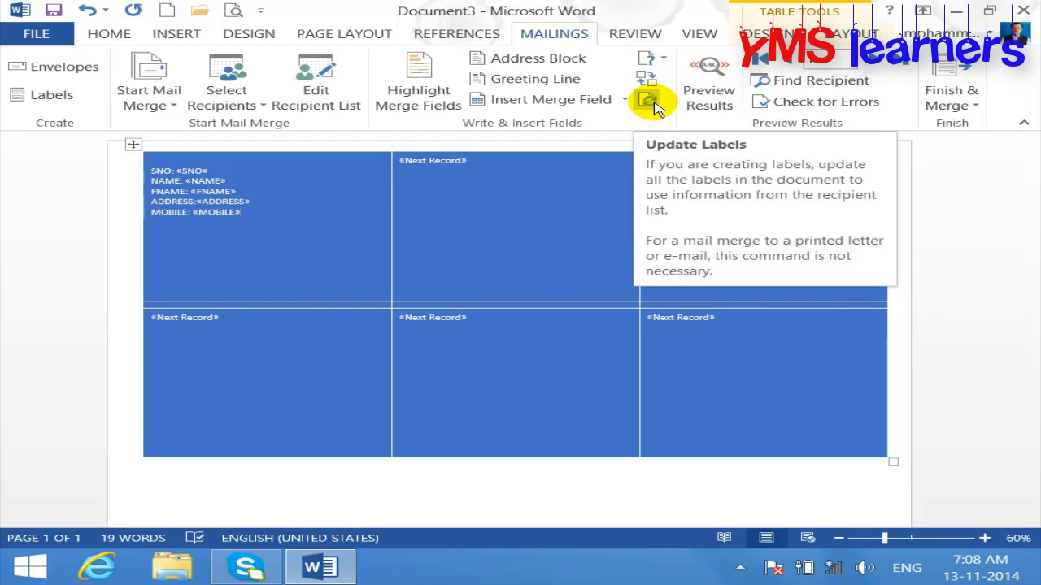
Step: Apply Update Labels to repeat the first label's fields in all labels, then zoom to 70%
left_click(648, 102)
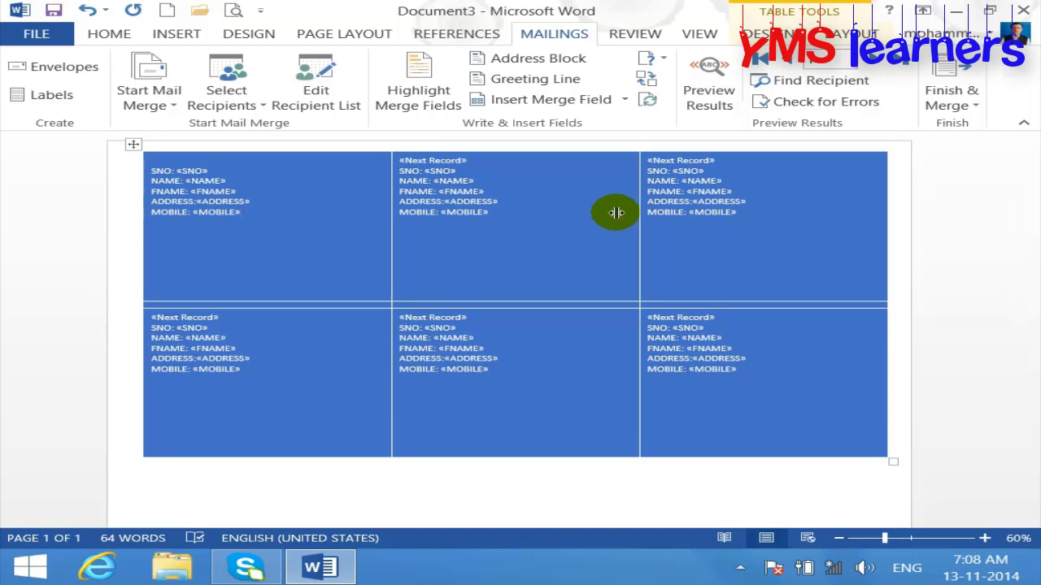
left_click(984, 538)
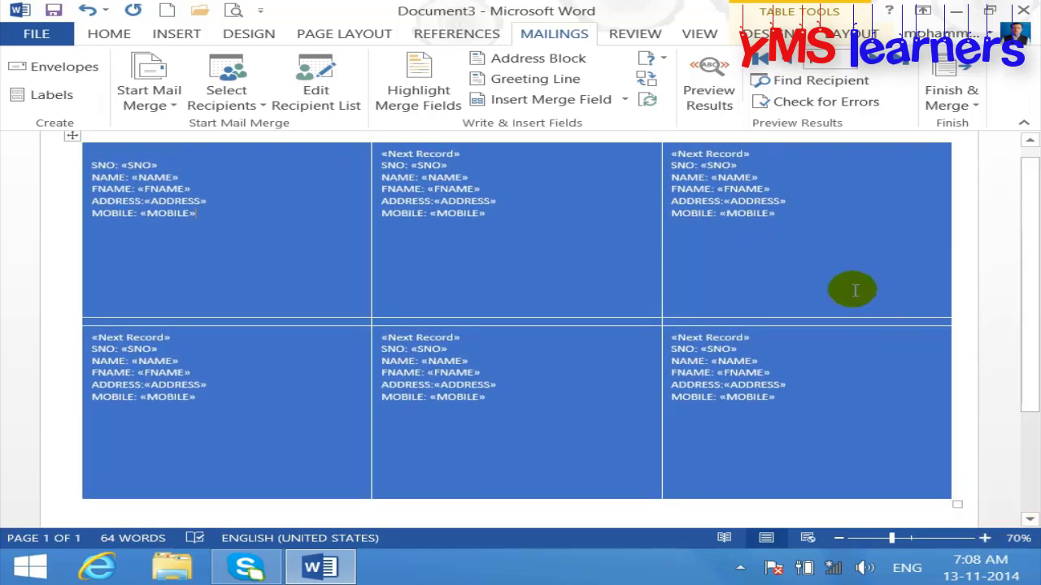
Step: Preview records 1–6 in the labels and enlarge all label text twice with Ctrl+]
left_click(712, 86)
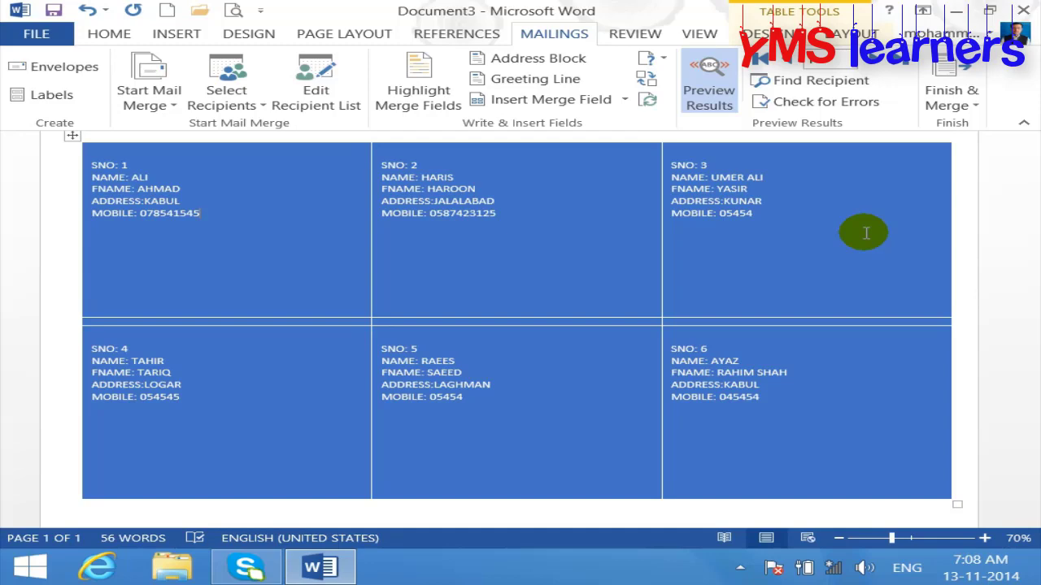
key("ctrl+a")
key("ctrl+bracketright")
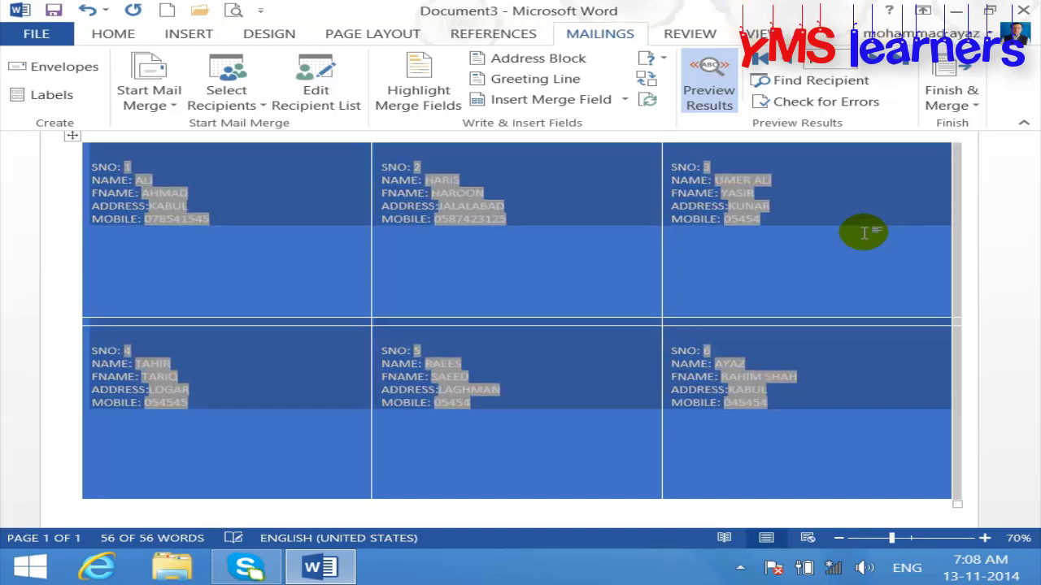
key("ctrl+bracketright")
key("ctrl+bracketright")
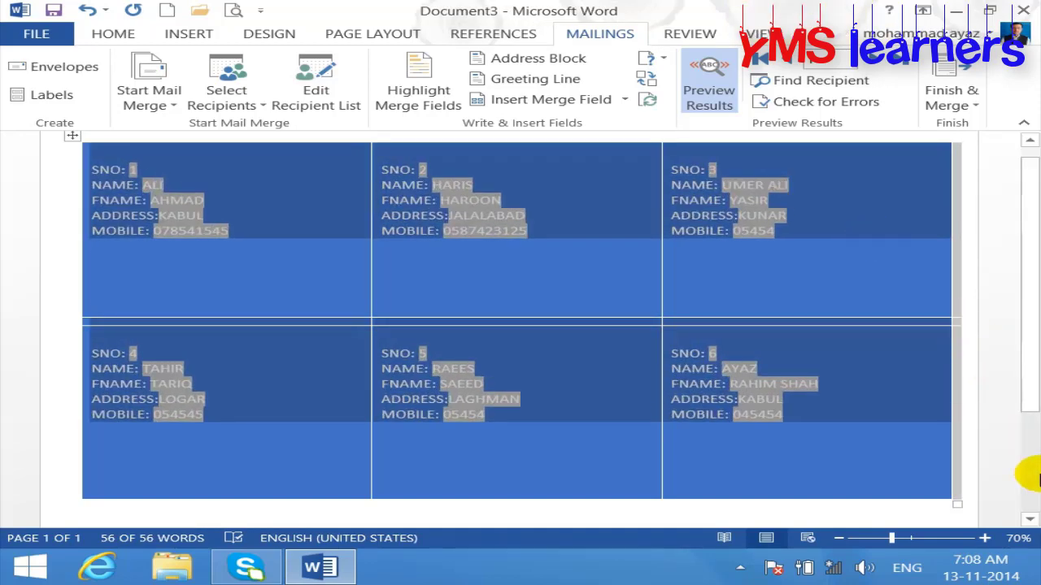
left_click(988, 470)
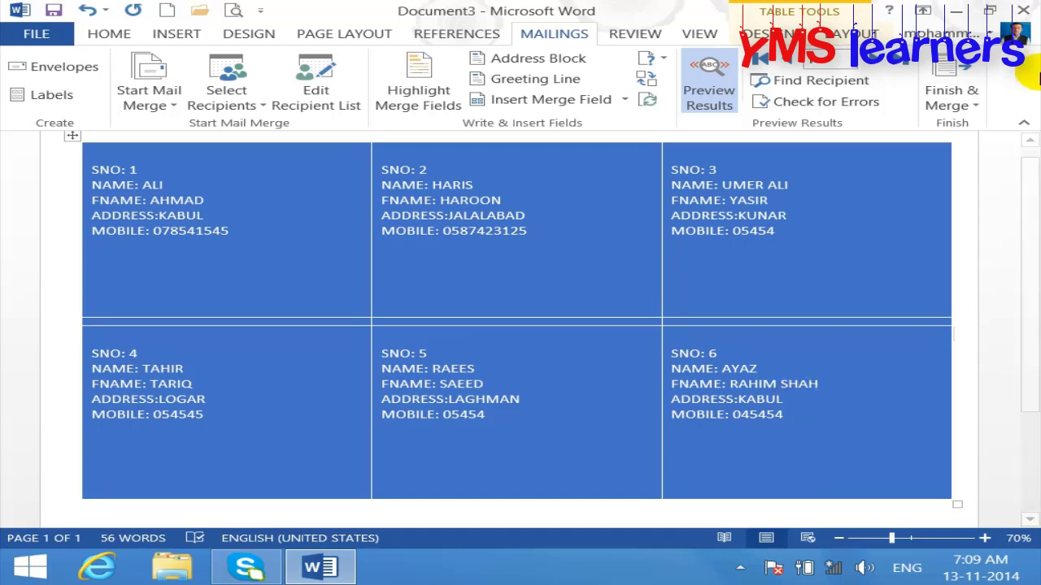
left_click(952, 102)
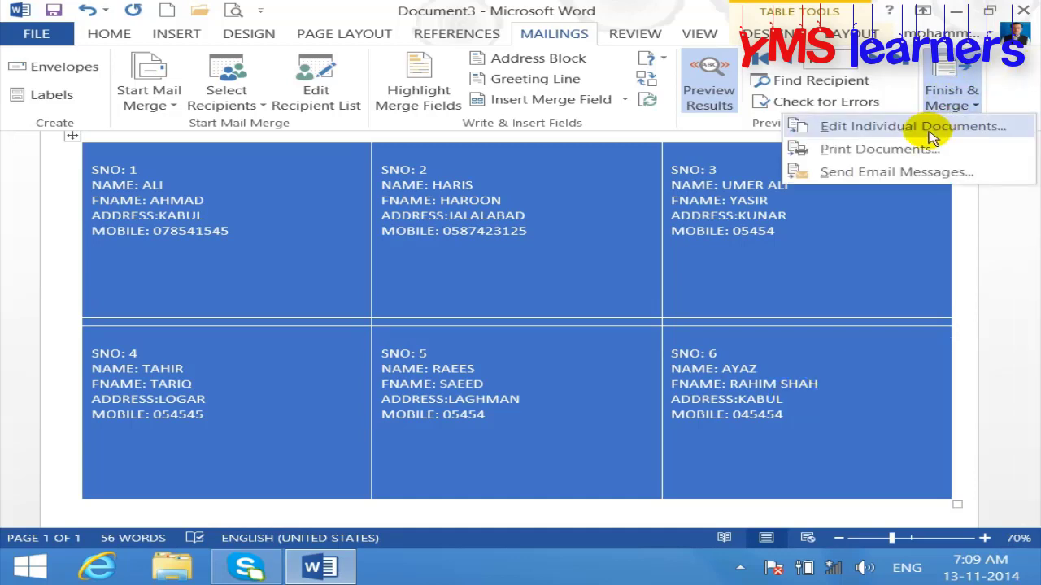
left_click(710, 70)
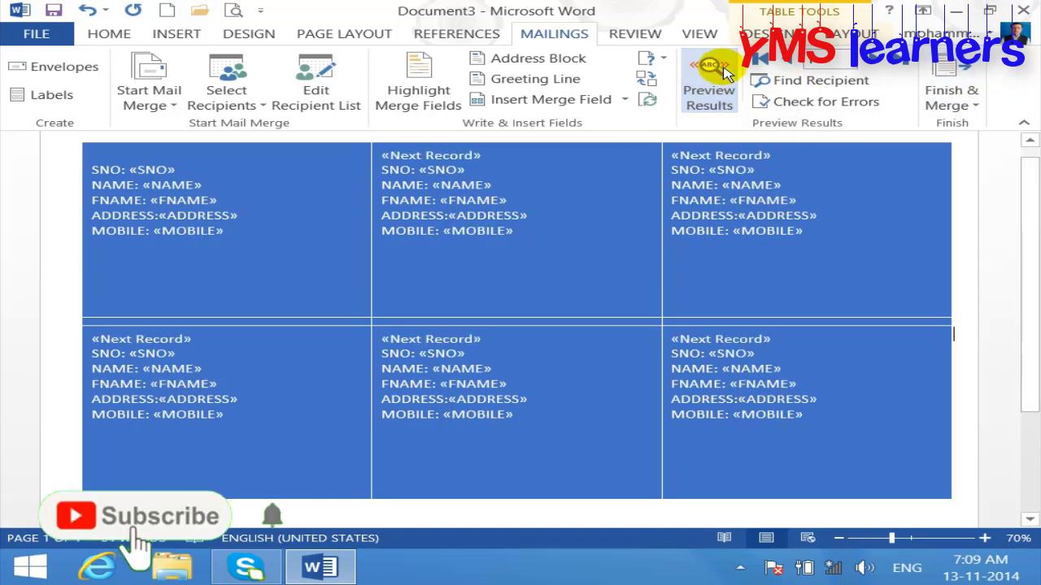
left_click(727, 73)
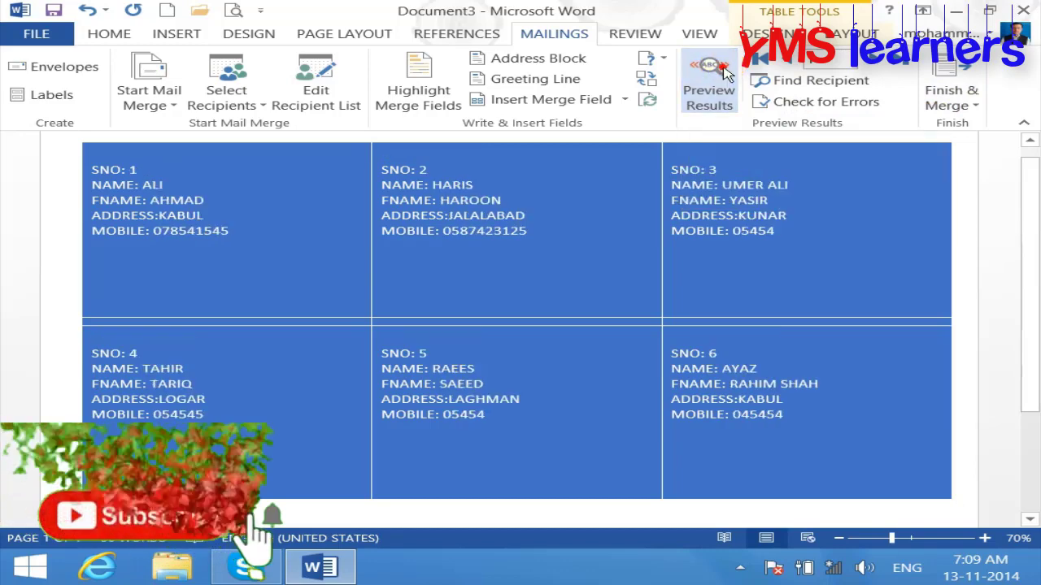
left_click(715, 81)
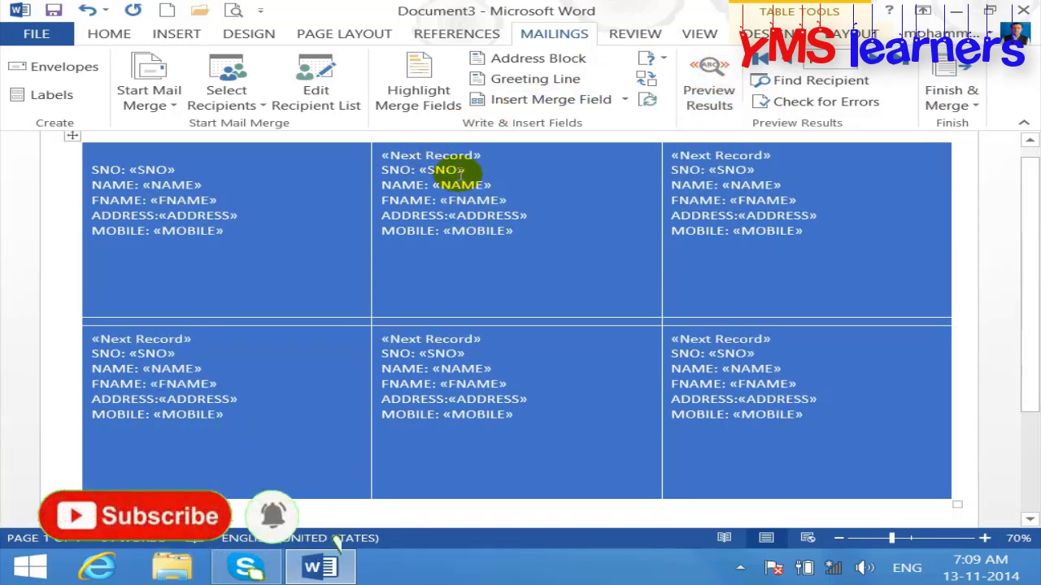
left_click(651, 60)
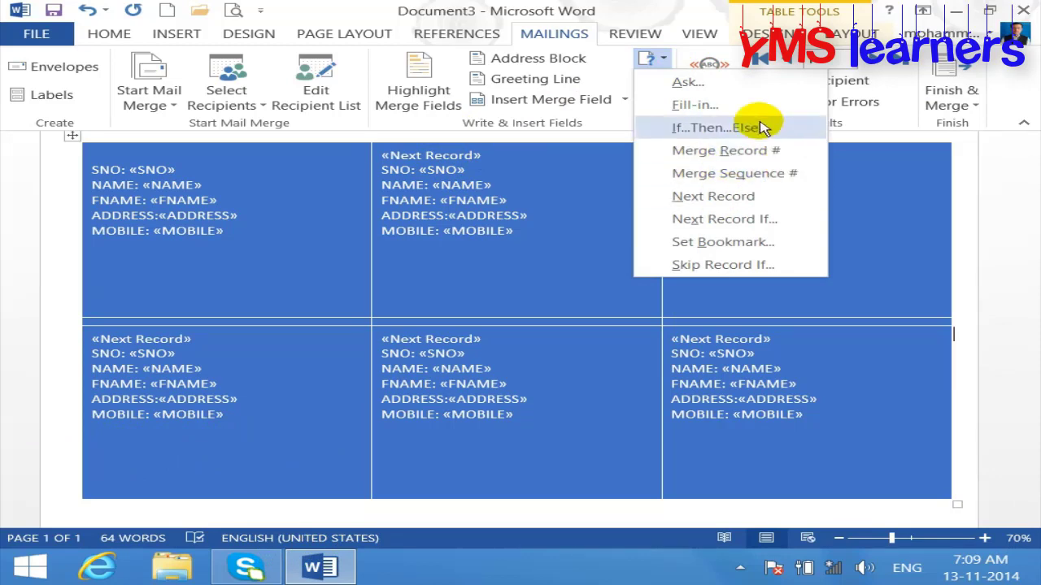
left_click(709, 62)
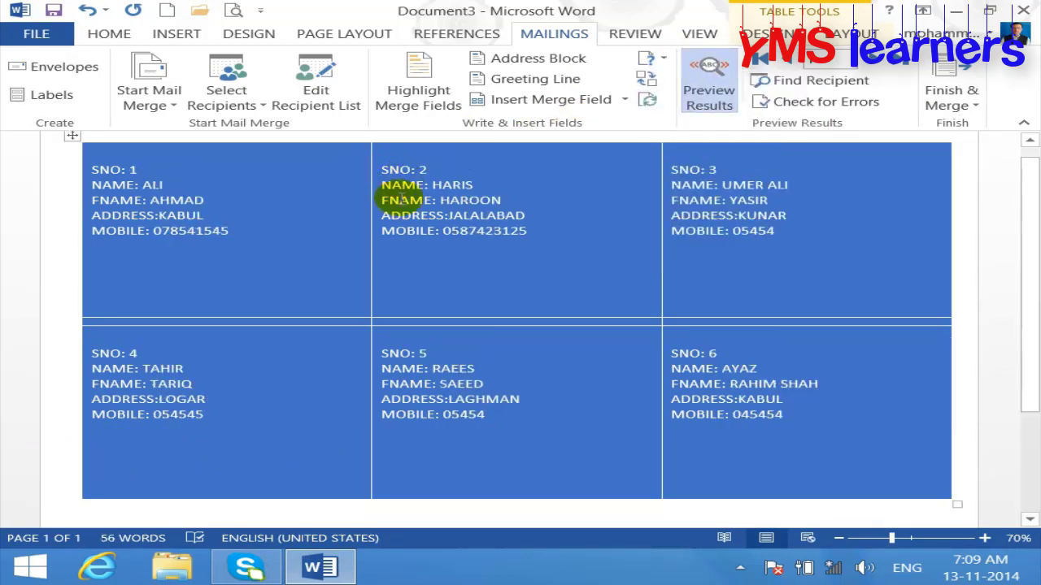
left_click(395, 255)
left_click(375, 252)
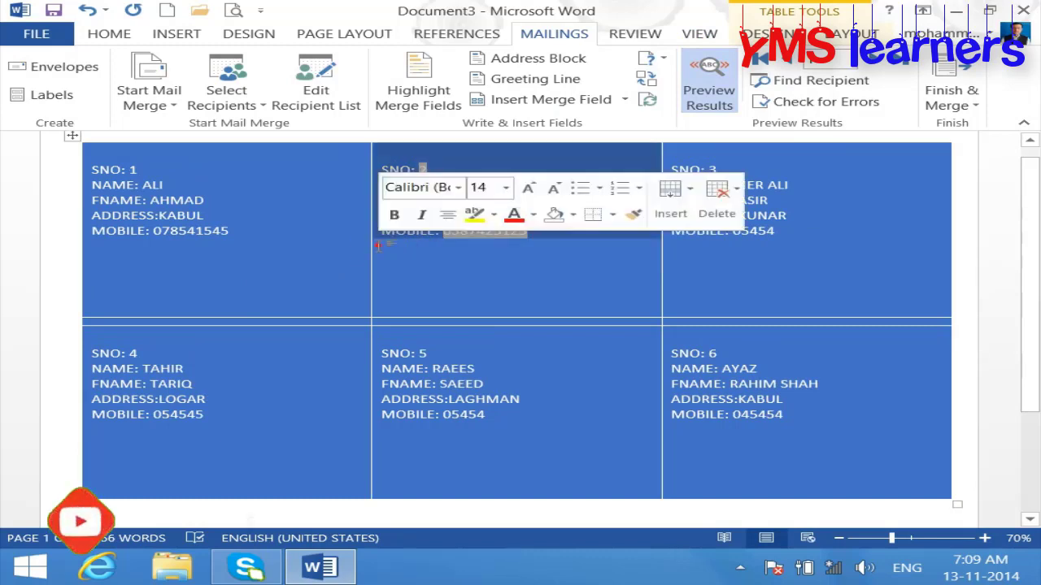
left_click(488, 261)
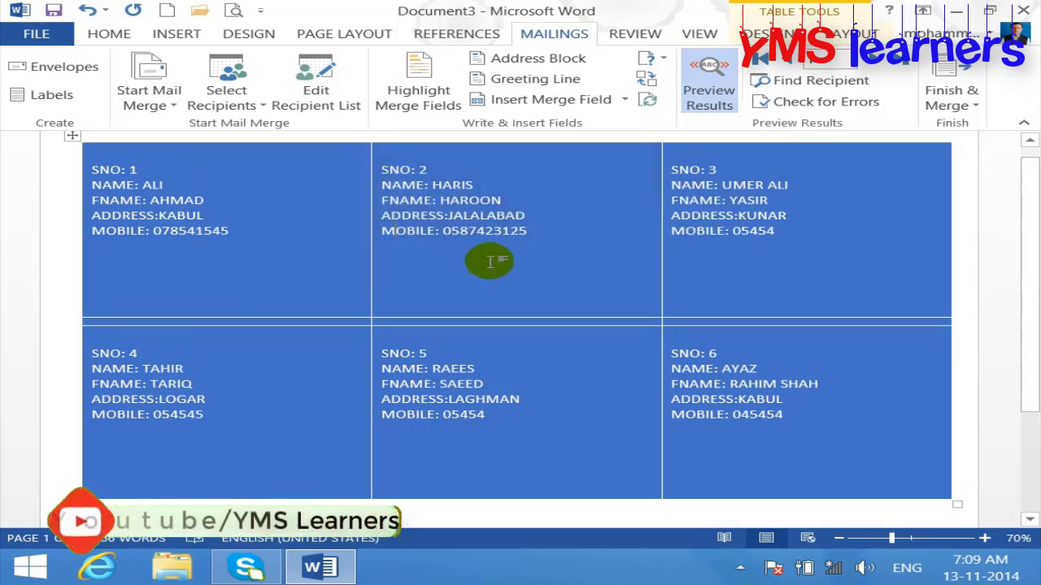
left_click(535, 231)
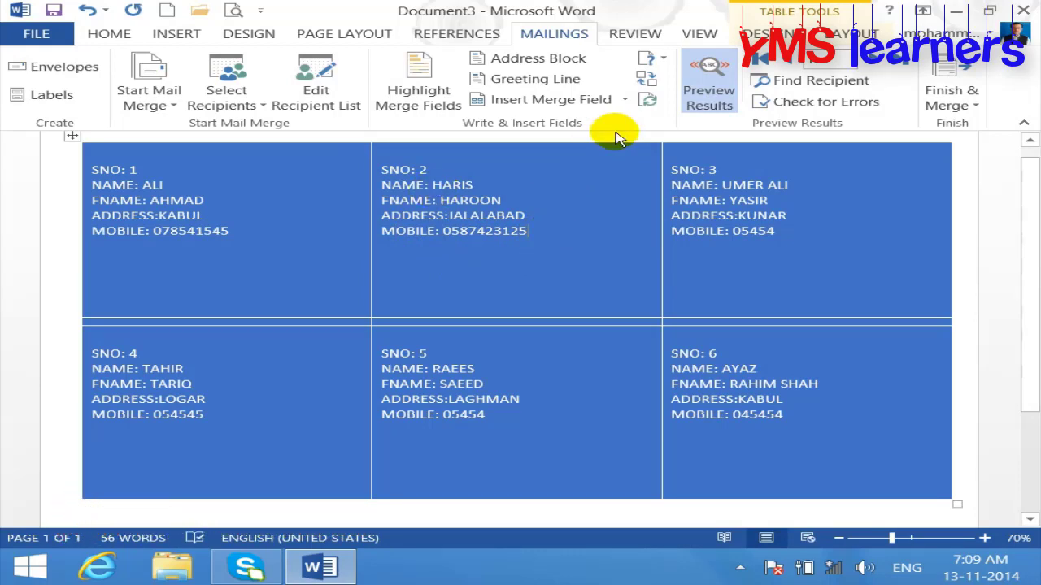
left_click(651, 60)
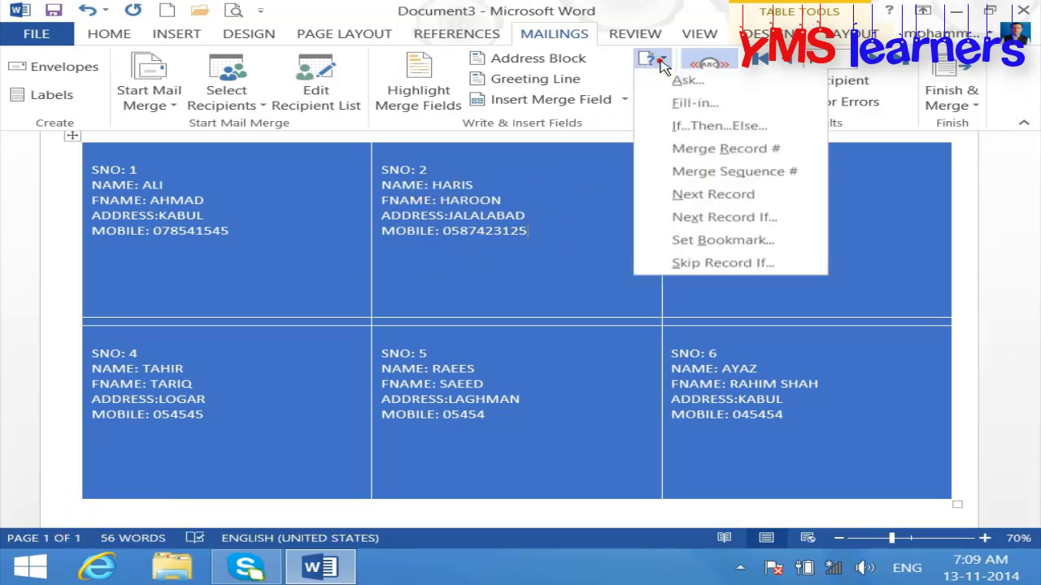
left_click(694, 196)
left_click(583, 240)
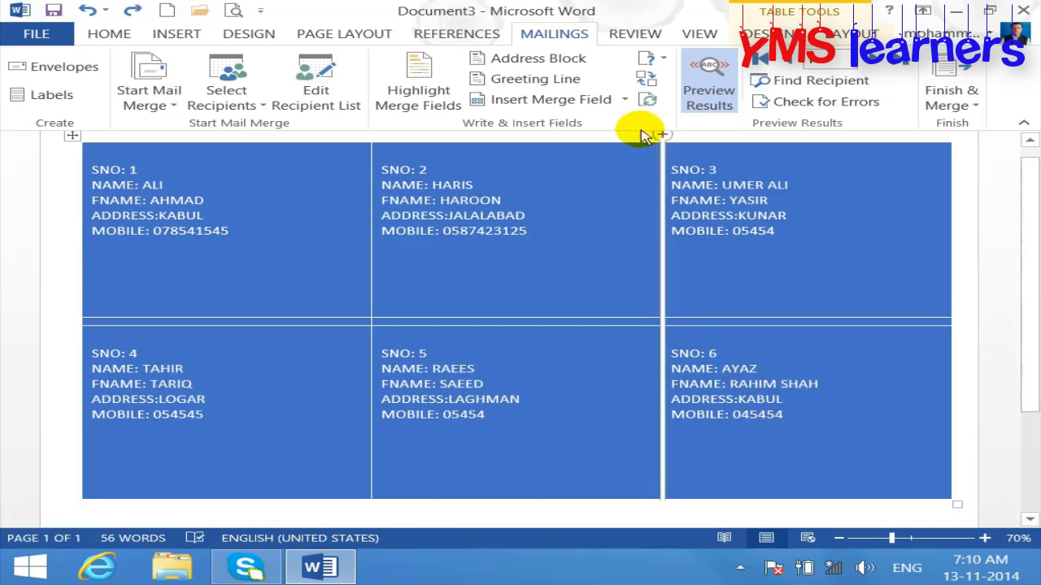
left_click(705, 85)
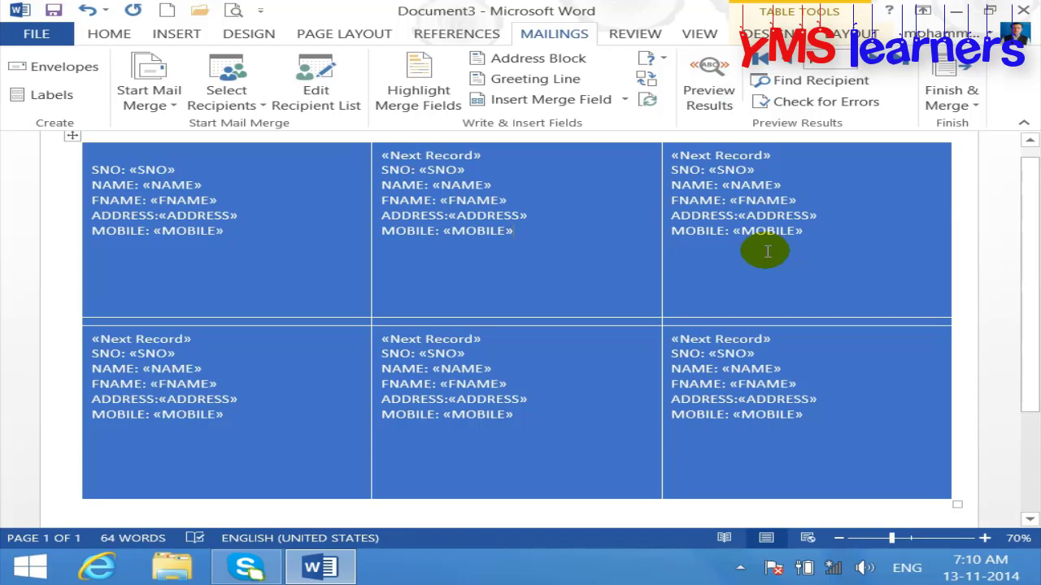
left_click(714, 91)
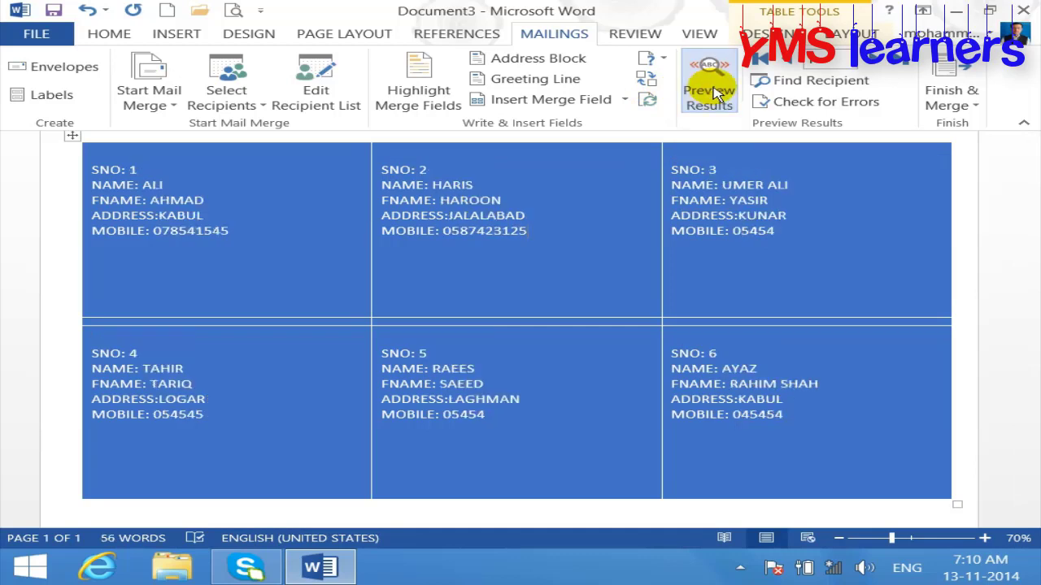
left_click(714, 92)
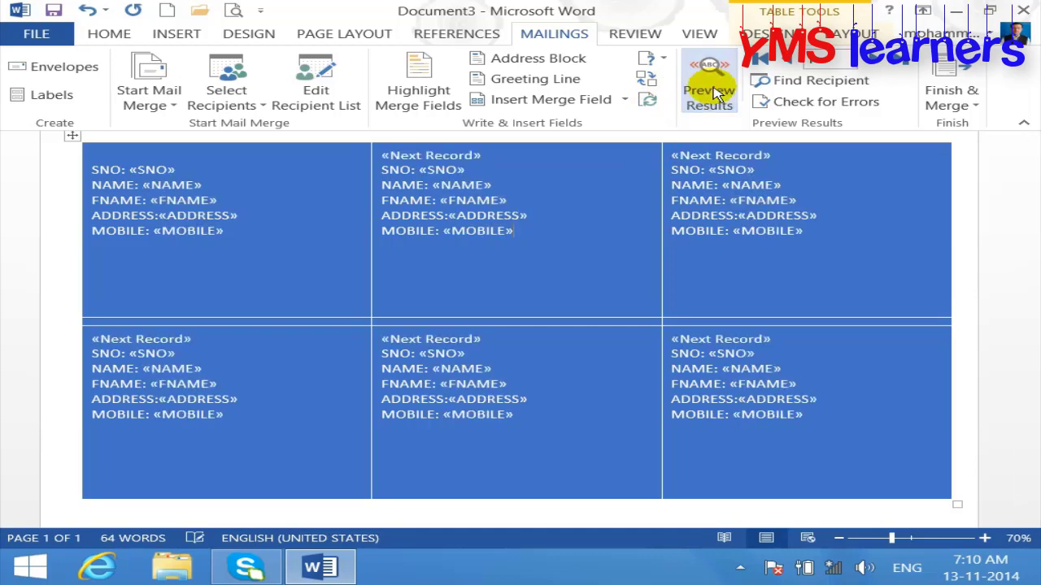
left_click(714, 92)
left_click(714, 92)
left_click(714, 92)
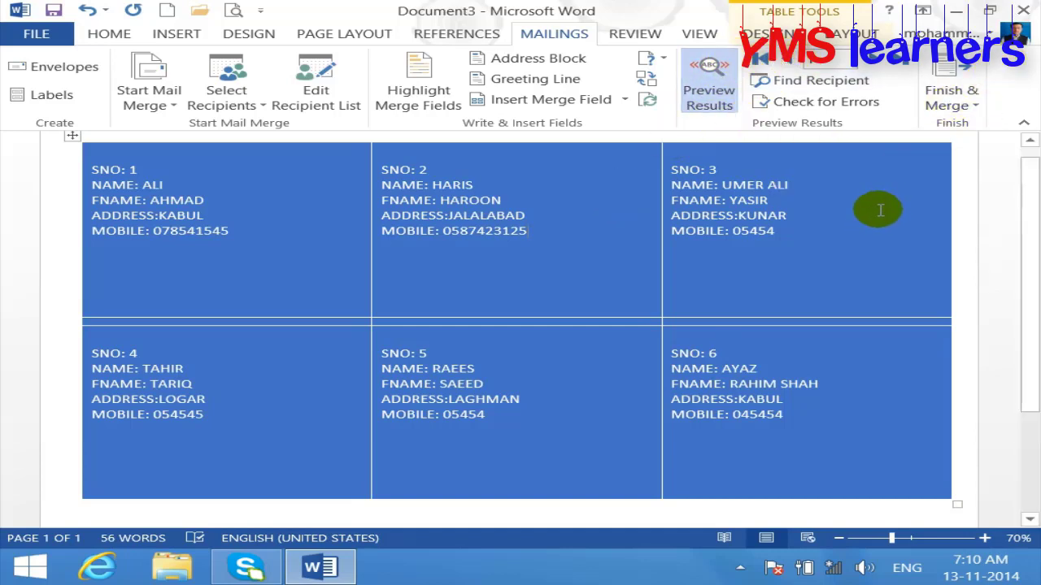
Step: Close Document3 without saving and create a new blank document
key("ctrl+w")
left_click(514, 305)
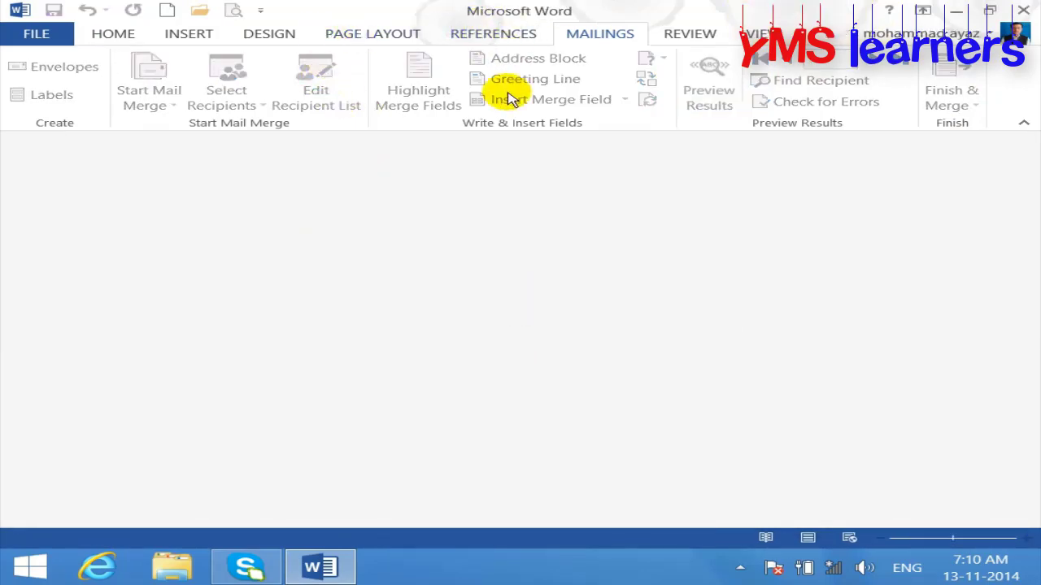
key("ctrl+n")
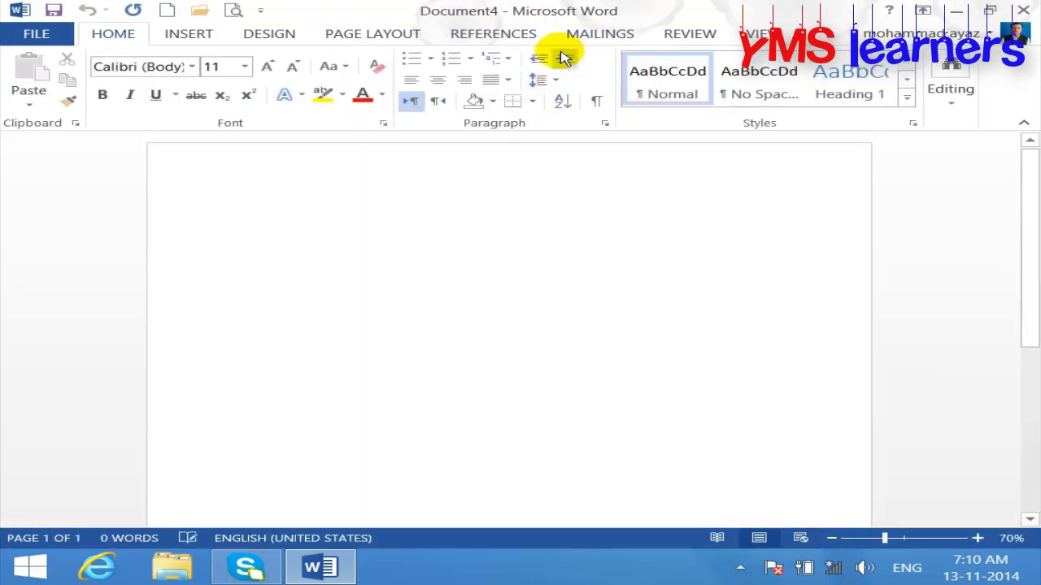
Step: Set it up as a Letters merge and connect the AAA.mdb database as recipients
left_click(598, 38)
left_click(230, 104)
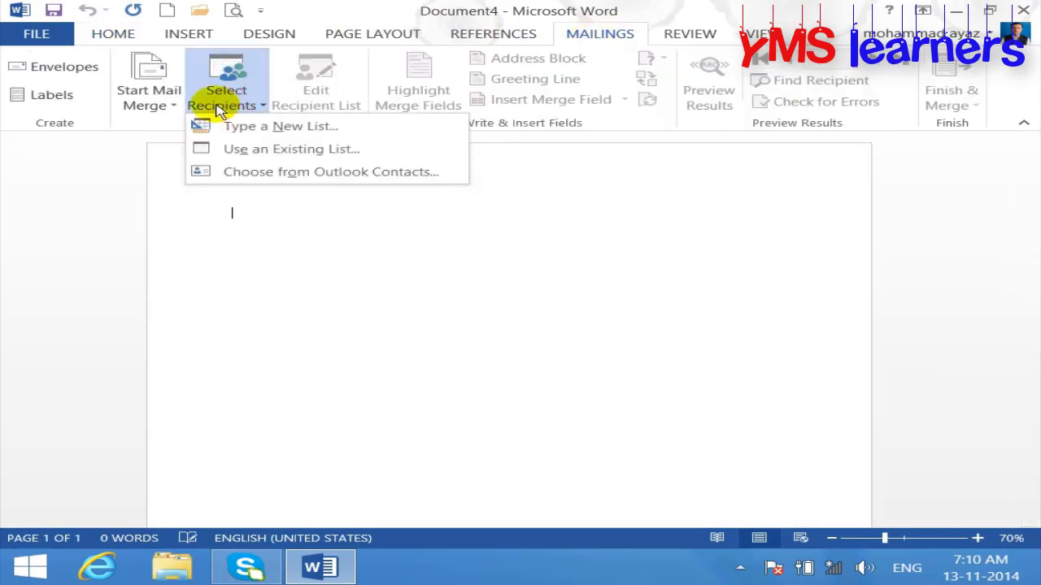
left_click(160, 108)
left_click(169, 126)
left_click(244, 106)
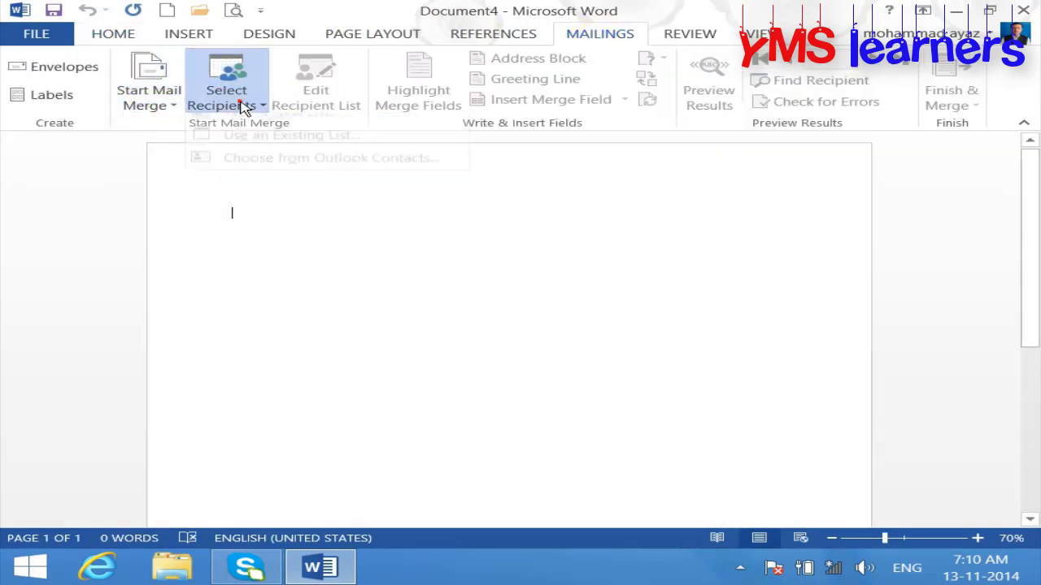
left_click(298, 149)
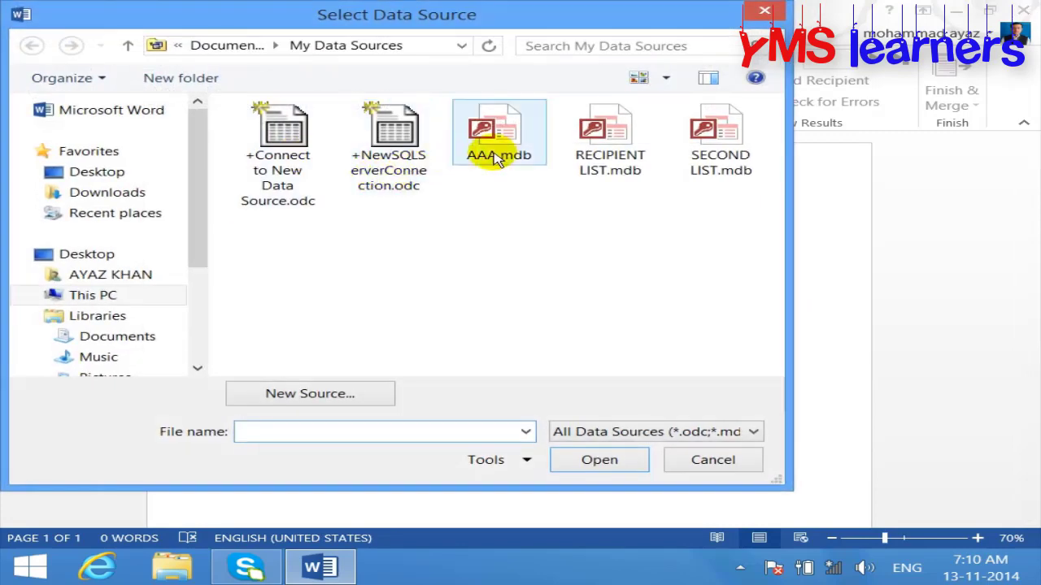
left_click(594, 142)
left_click(600, 459)
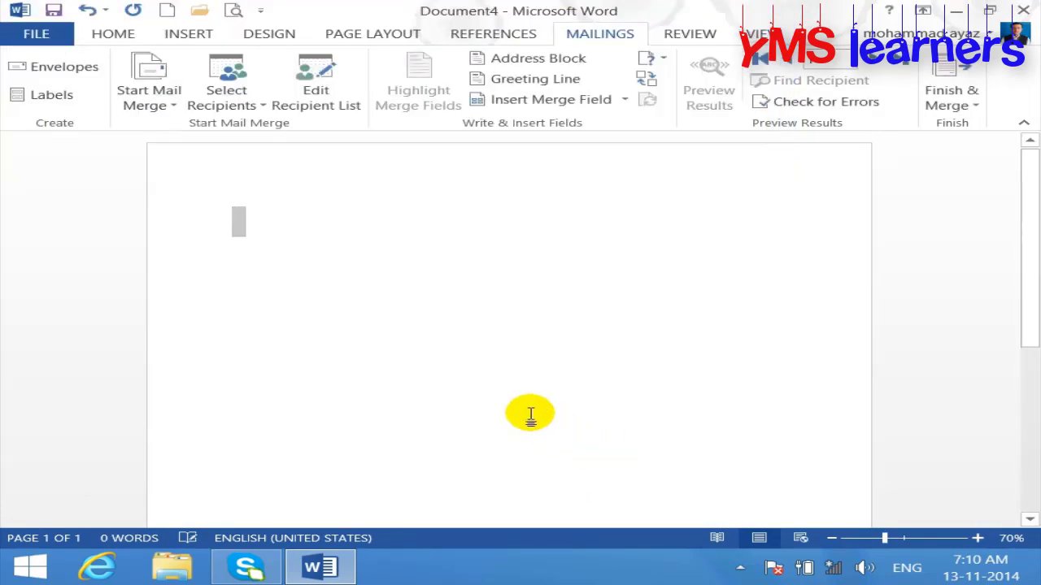
Step: Insert the SNO and NAME merge fields after their labels, each on its own line
type("SNO:")
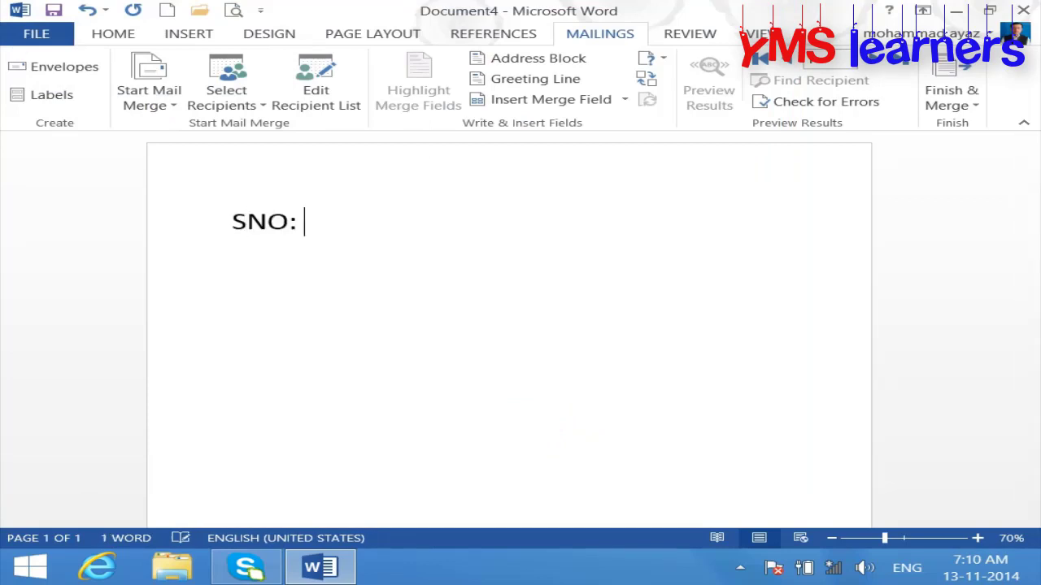
left_click(626, 99)
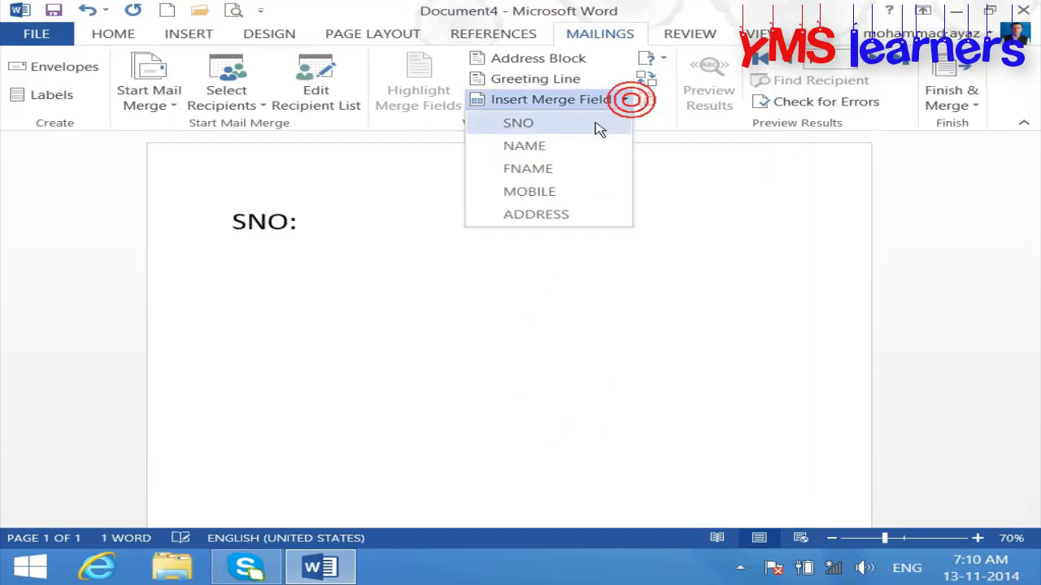
left_click(600, 128)
key("Return")
type("NAME:")
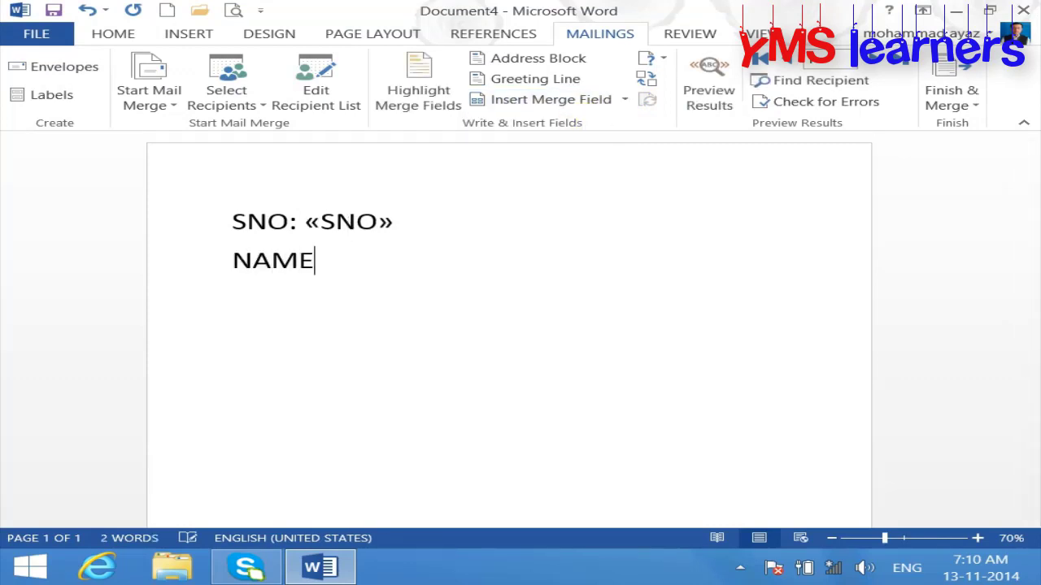
left_click(625, 99)
left_click(587, 149)
key("Return")
type("FNAME:")
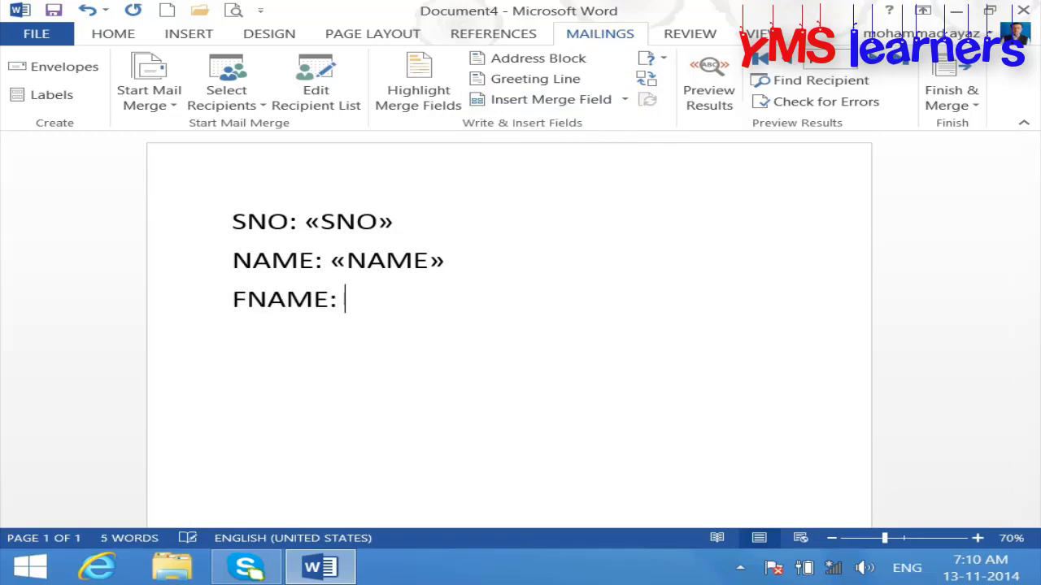
Step: Insert the FNAME and MOBILE fields, then type the ADDRESS: label and add the ADDRESS field
left_click(624, 101)
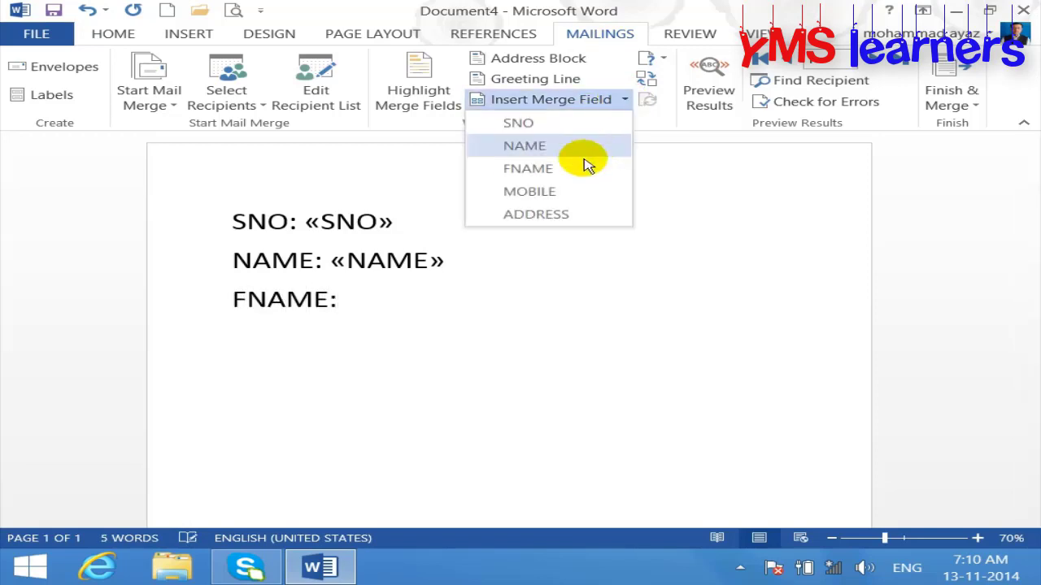
left_click(580, 169)
key("Return")
type("MOBILE:")
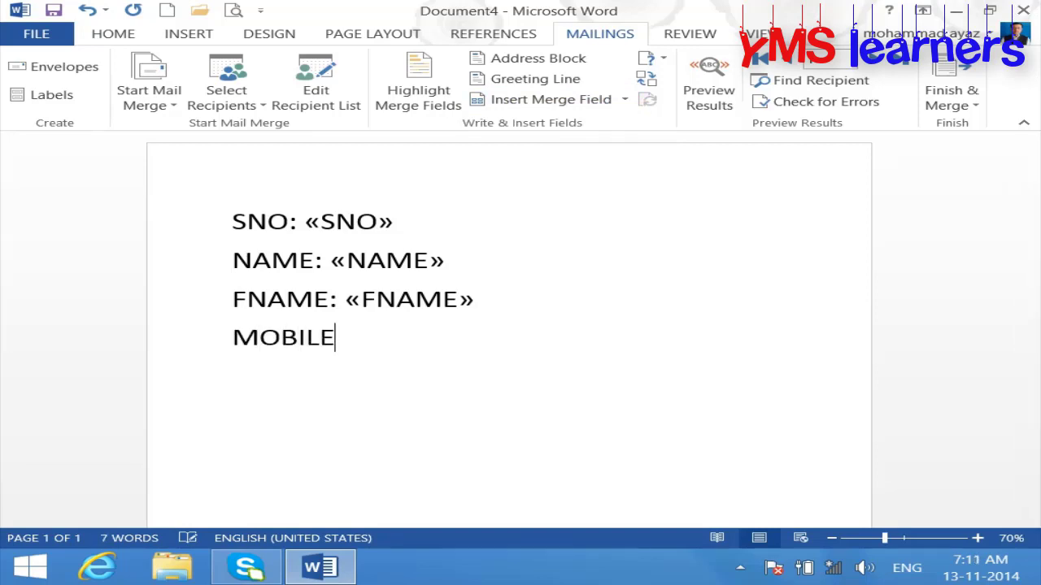
left_click(623, 101)
left_click(550, 190)
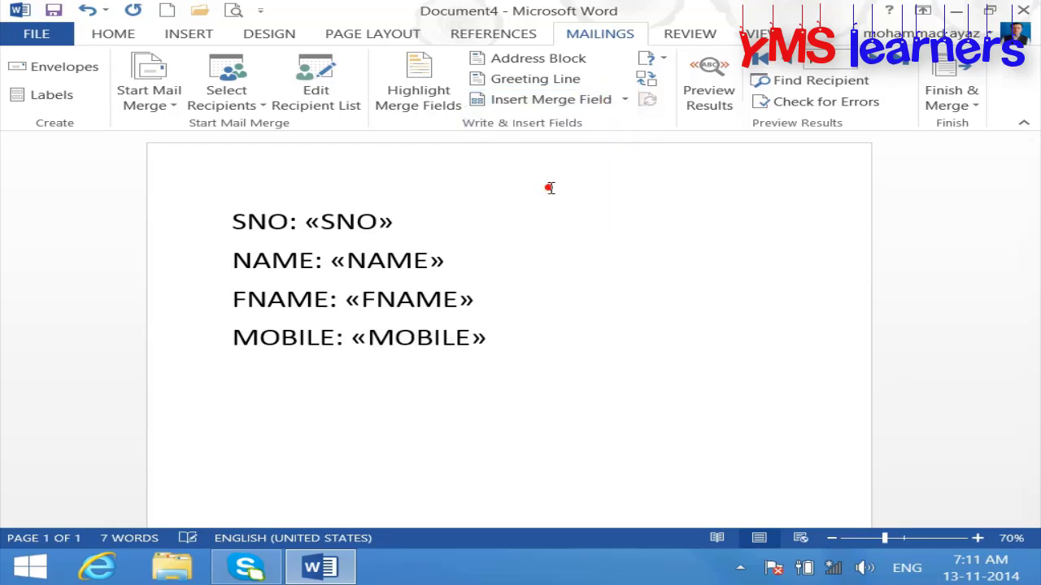
key("Return")
type("ADDRESS")
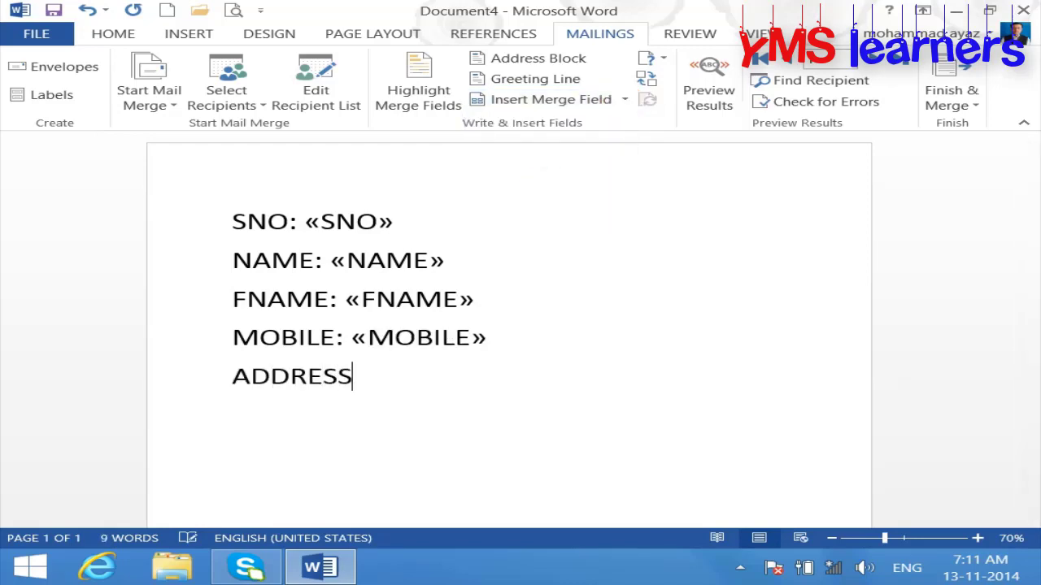
type(":")
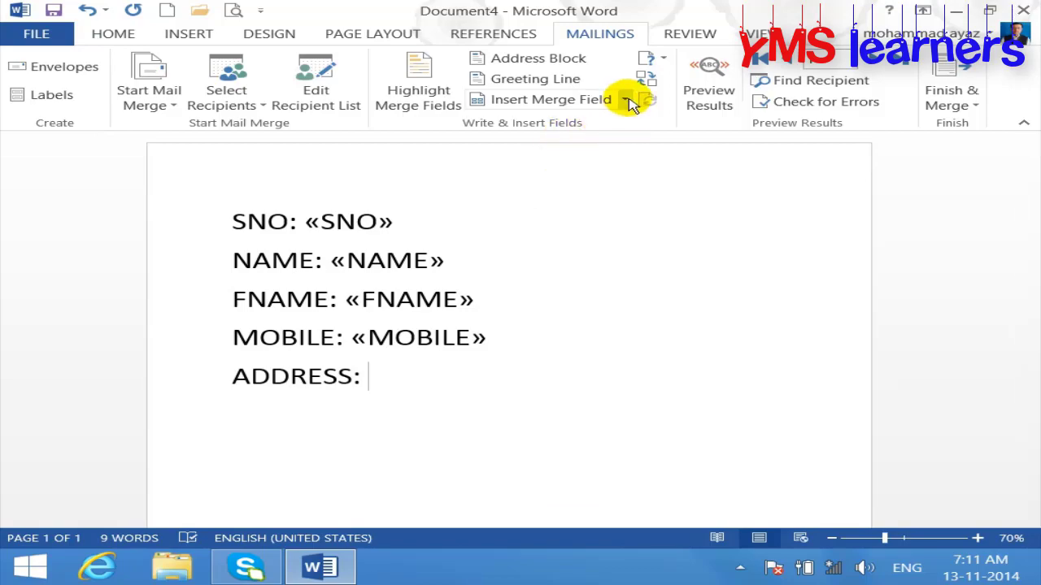
left_click(624, 99)
left_click(558, 215)
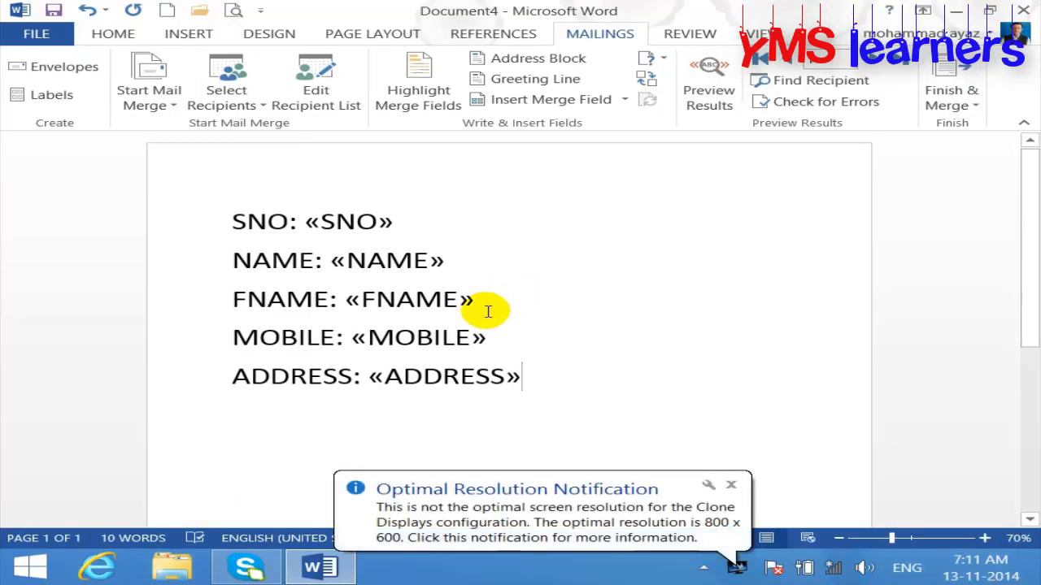
Step: Turn on Preview Results and step forward through the recipients to record 7, IMRAN
left_click(717, 75)
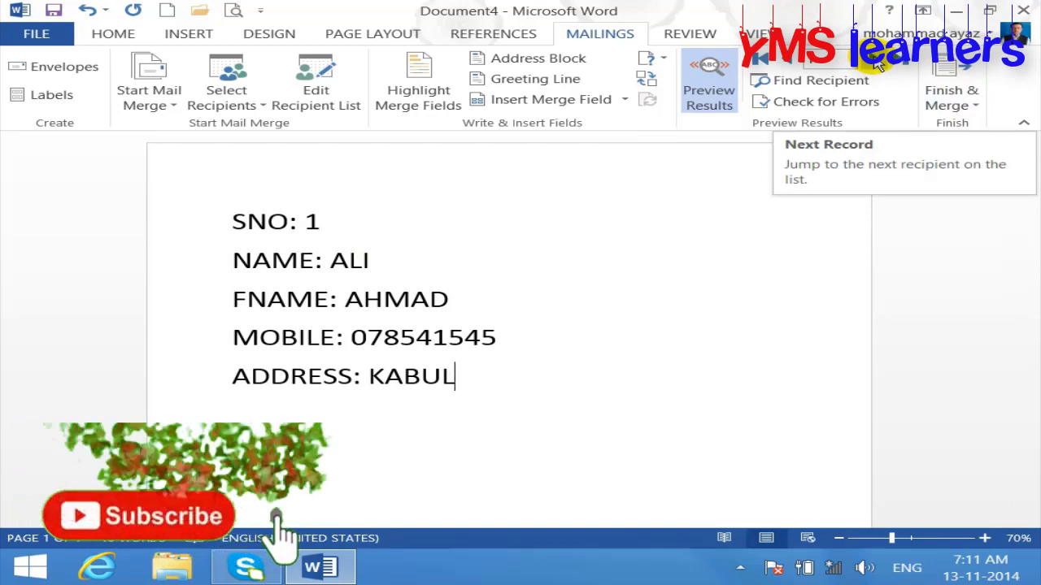
left_click(879, 62)
left_click(878, 62)
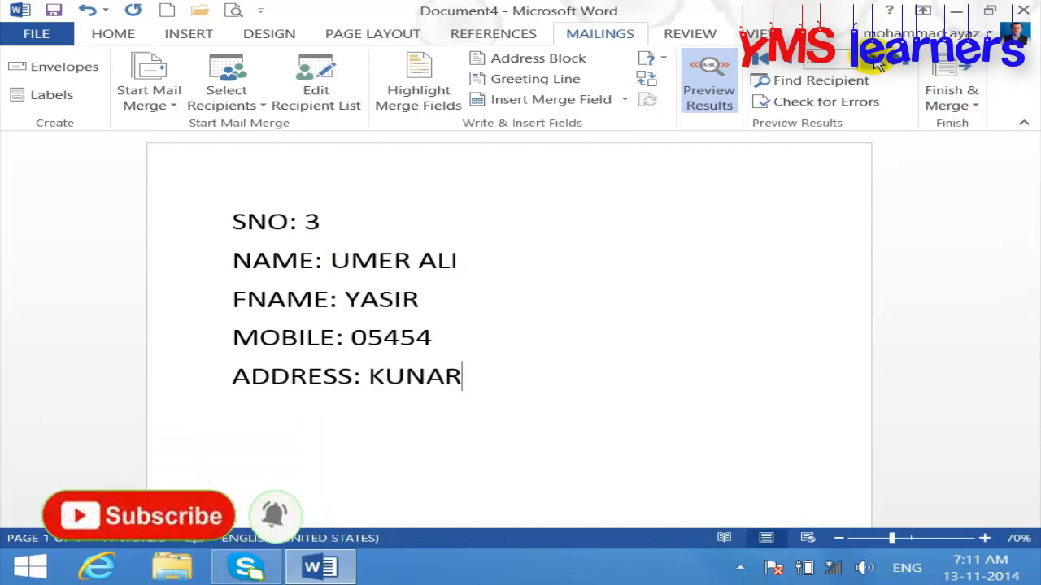
left_click(878, 63)
left_click(878, 64)
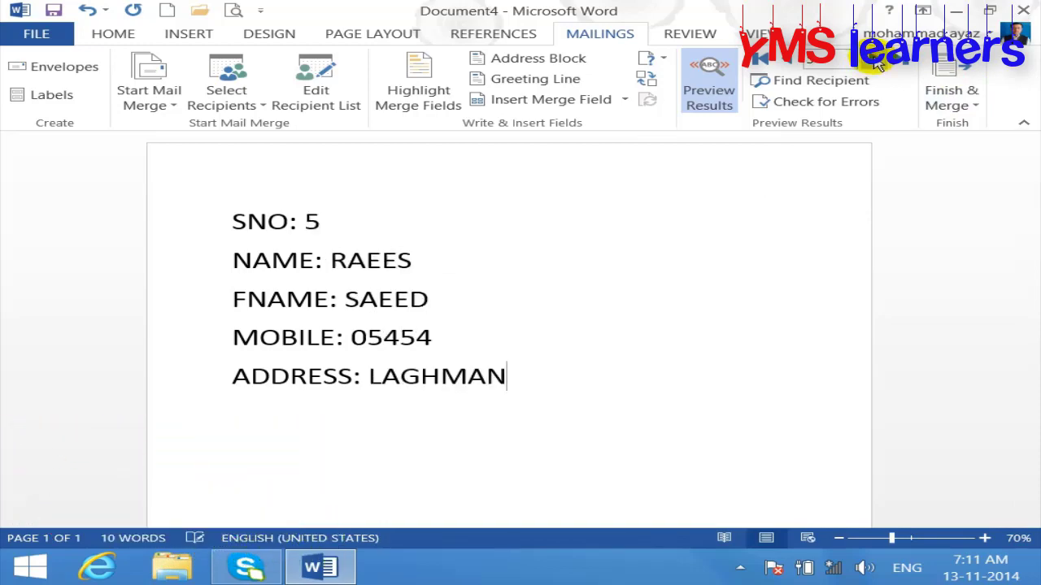
left_click(878, 63)
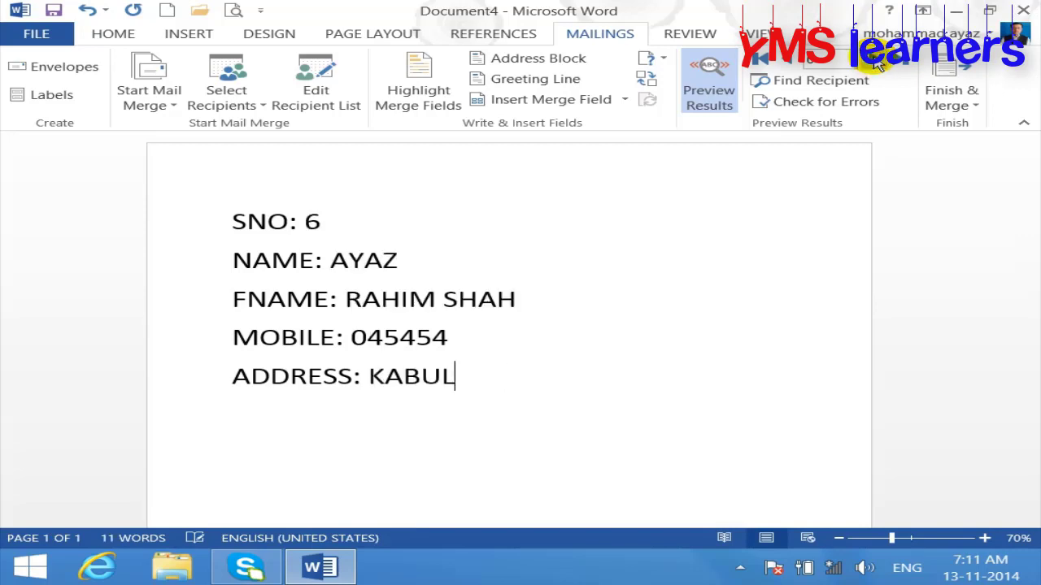
left_click(879, 63)
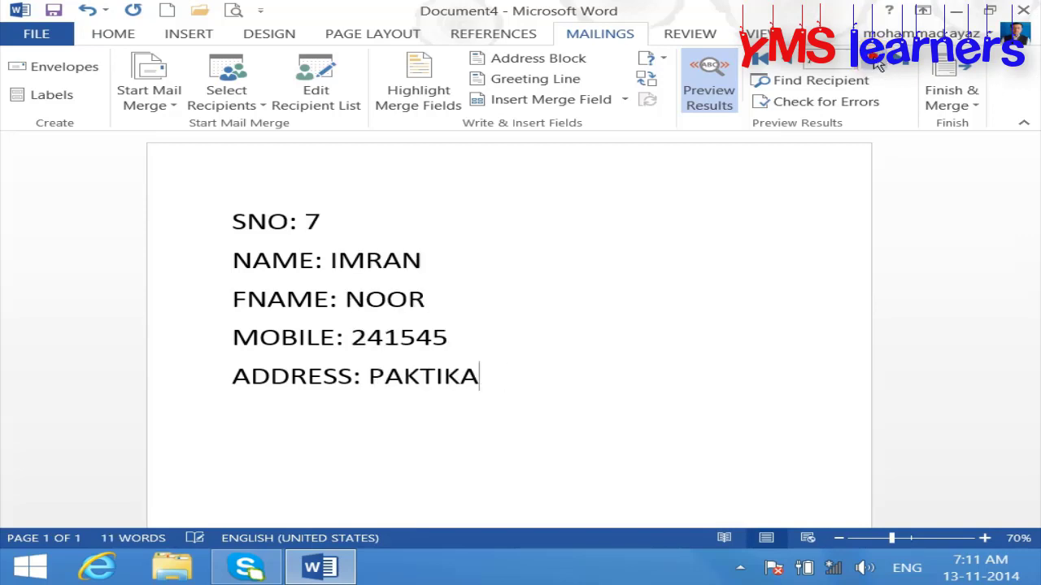
Step: Jump between the first (ALI) and last (BILAL) records, step through records 2–3, then open Find Recipient
left_click(756, 61)
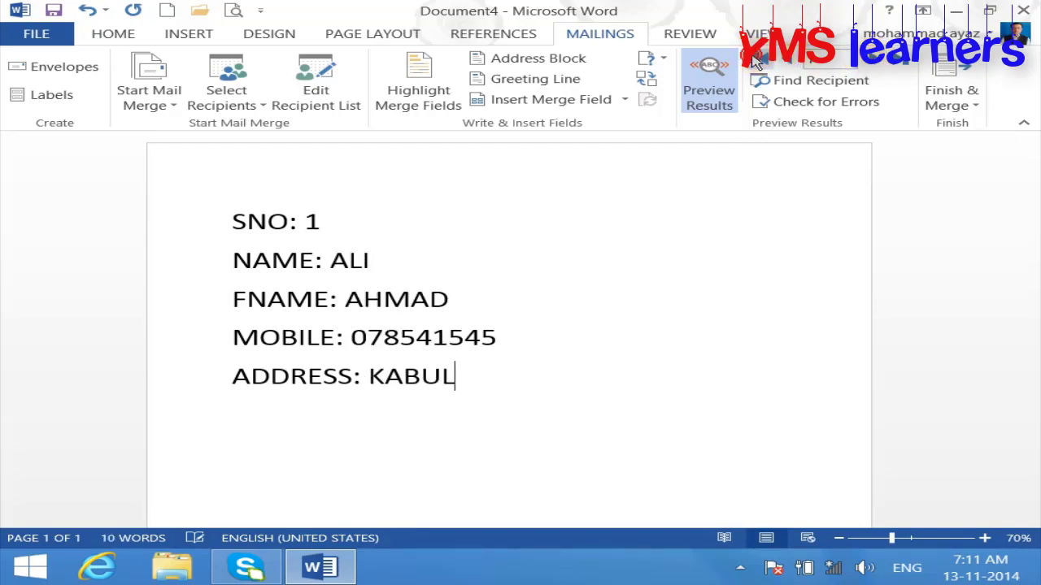
left_click(904, 64)
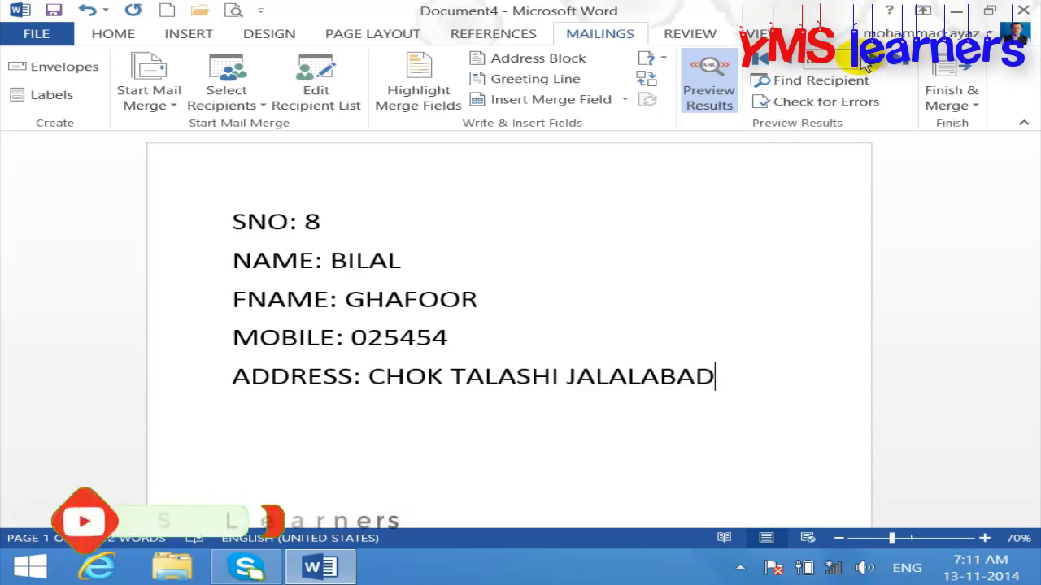
left_click(756, 62)
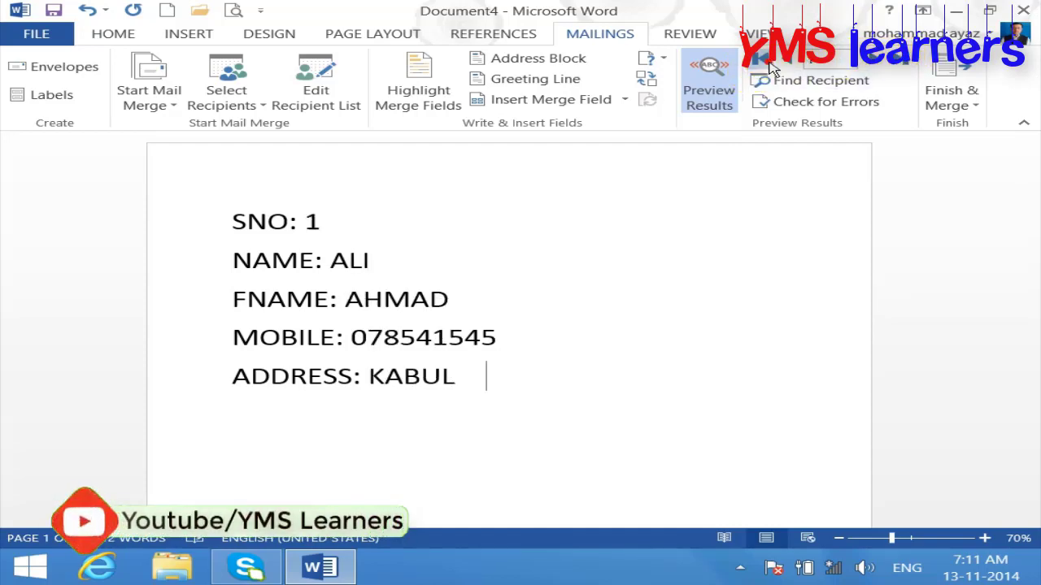
left_click(904, 66)
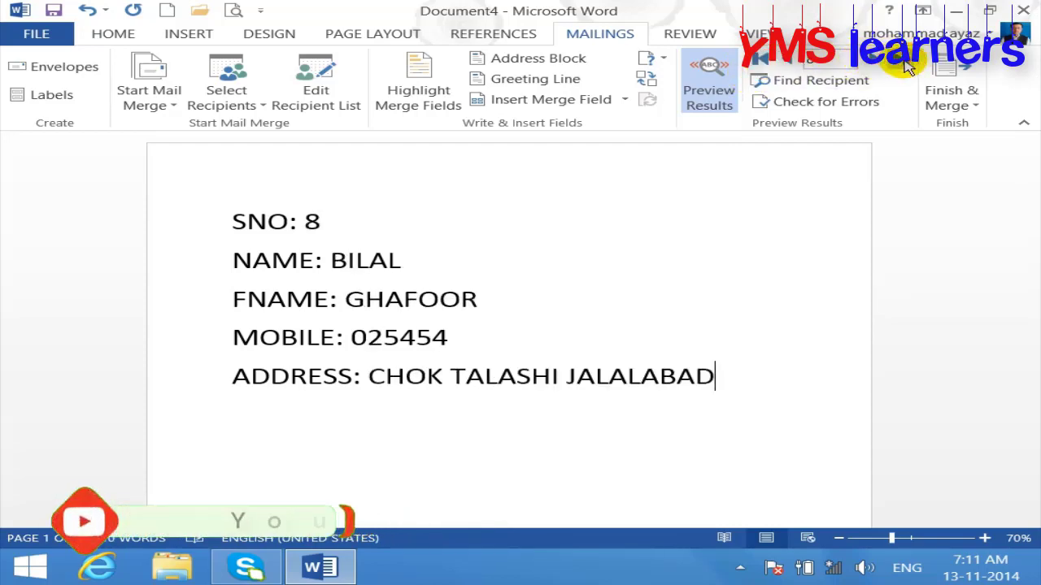
left_click(765, 63)
left_click(878, 65)
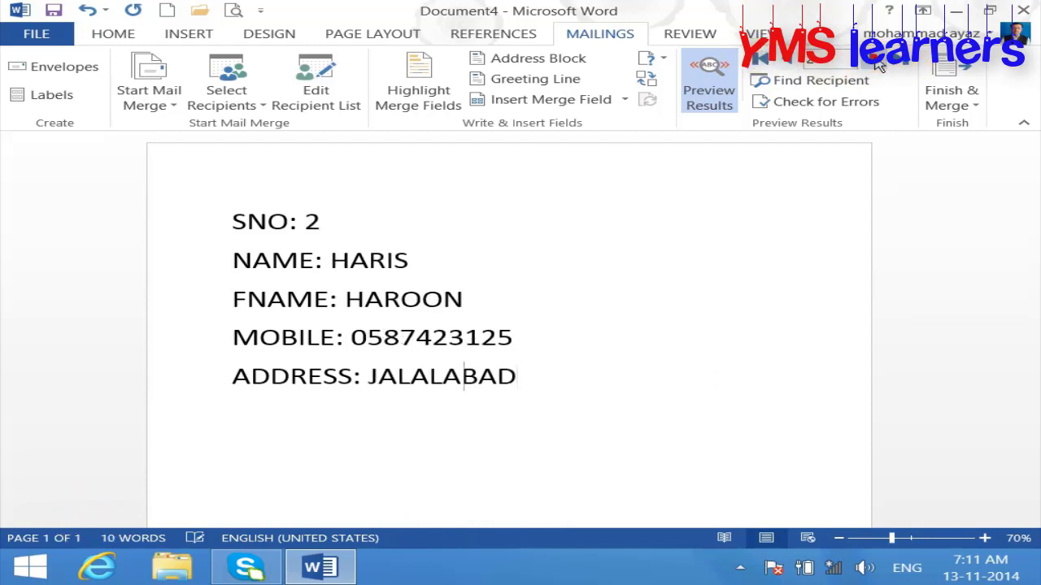
left_click(878, 65)
left_click(787, 65)
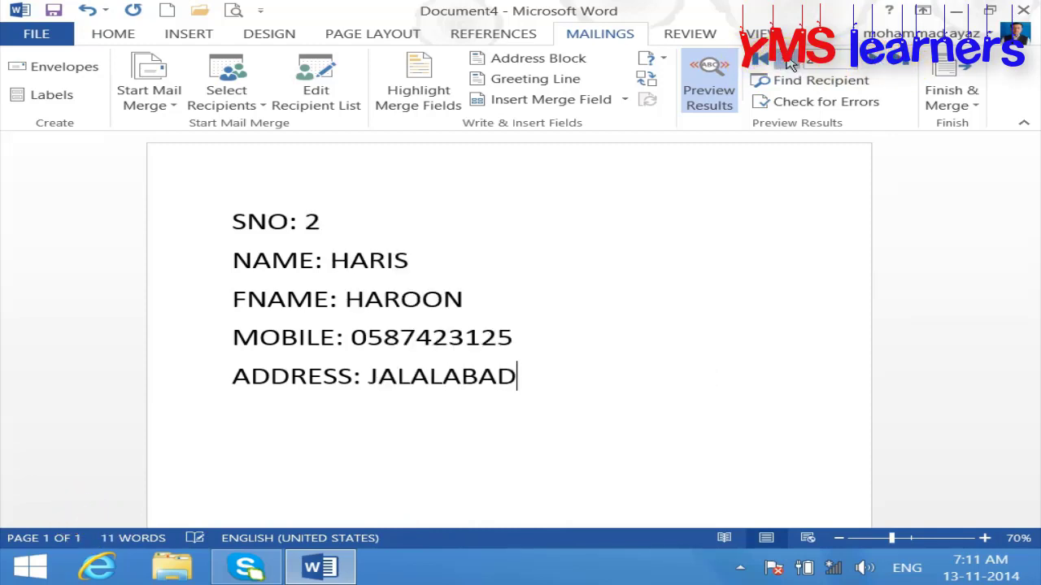
left_click(787, 65)
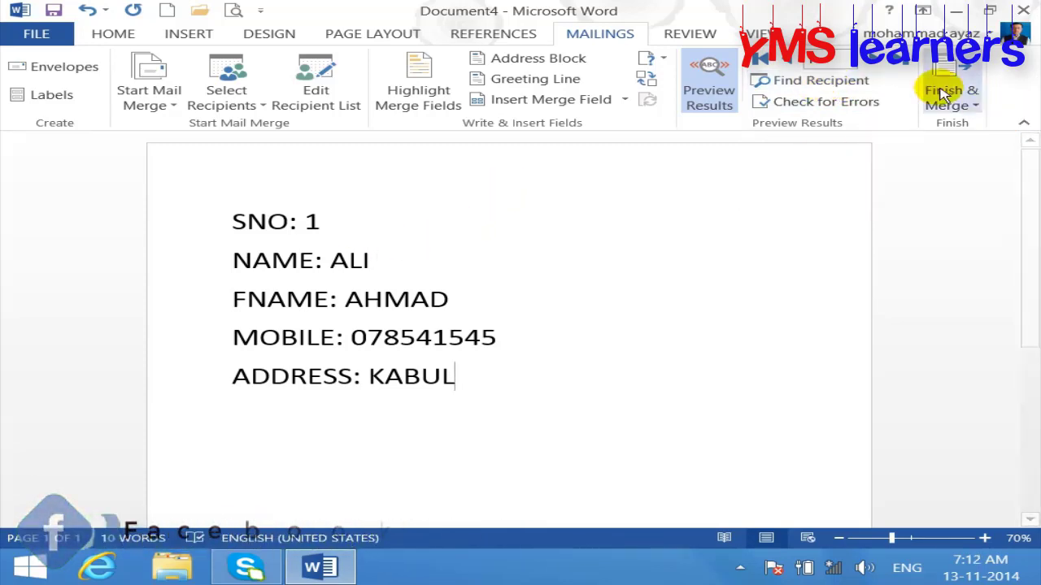
left_click(889, 67)
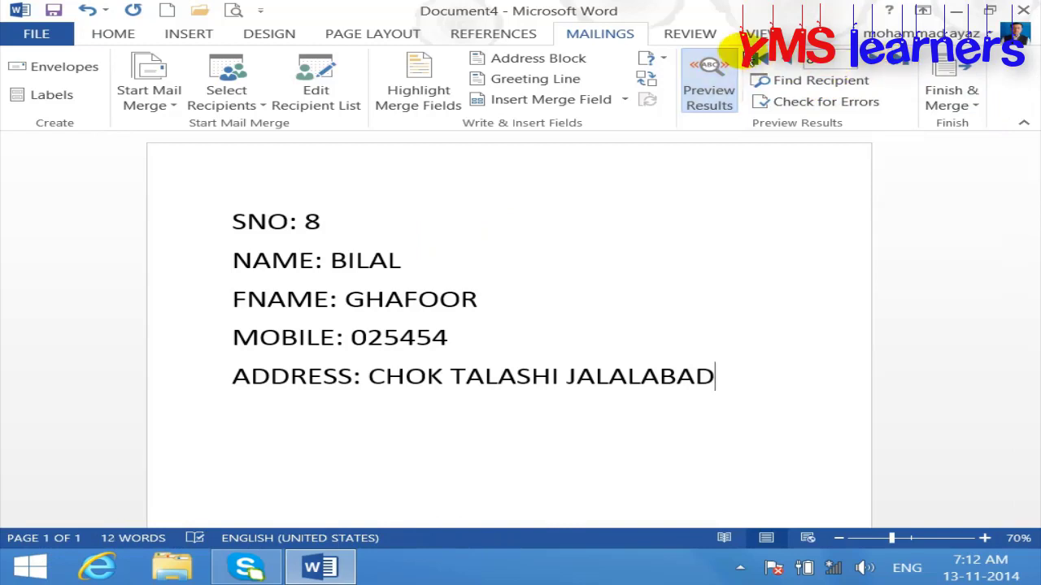
left_click(761, 60)
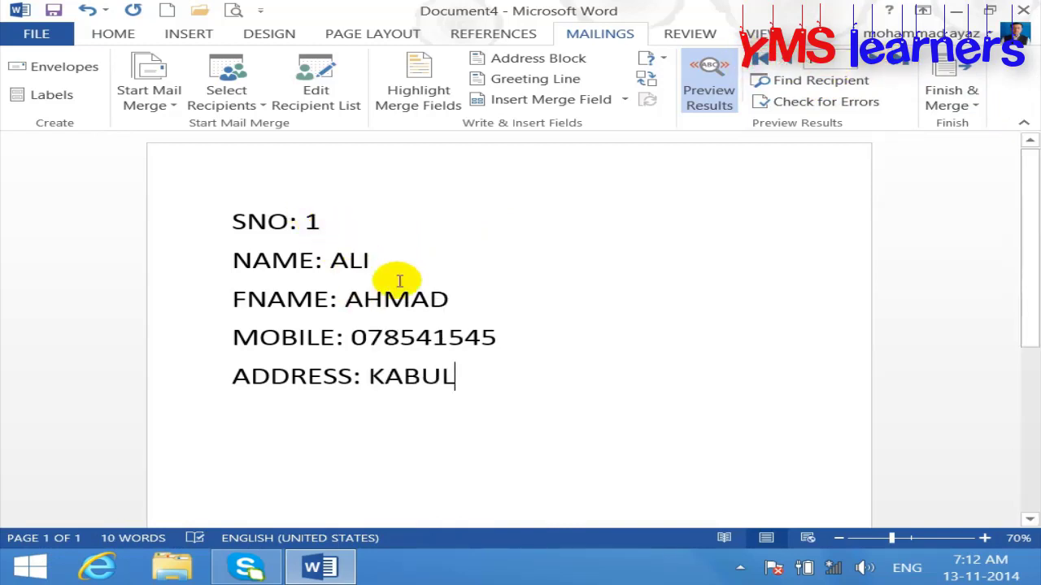
left_click(779, 82)
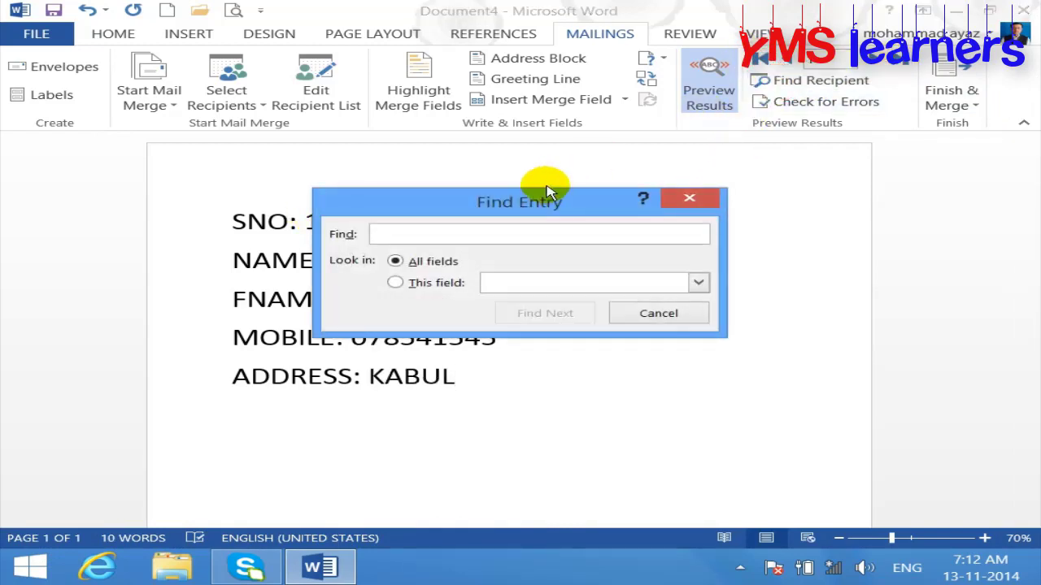
Step: Search all recipient fields for 8, then for ALI, finding the next matches
left_click_drag(599, 202, 789, 191)
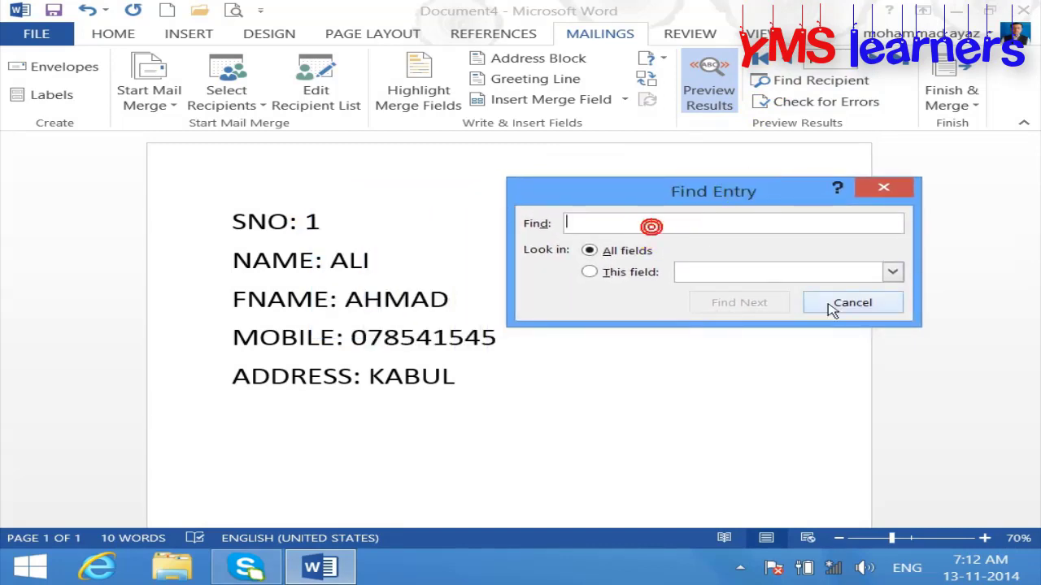
type("8")
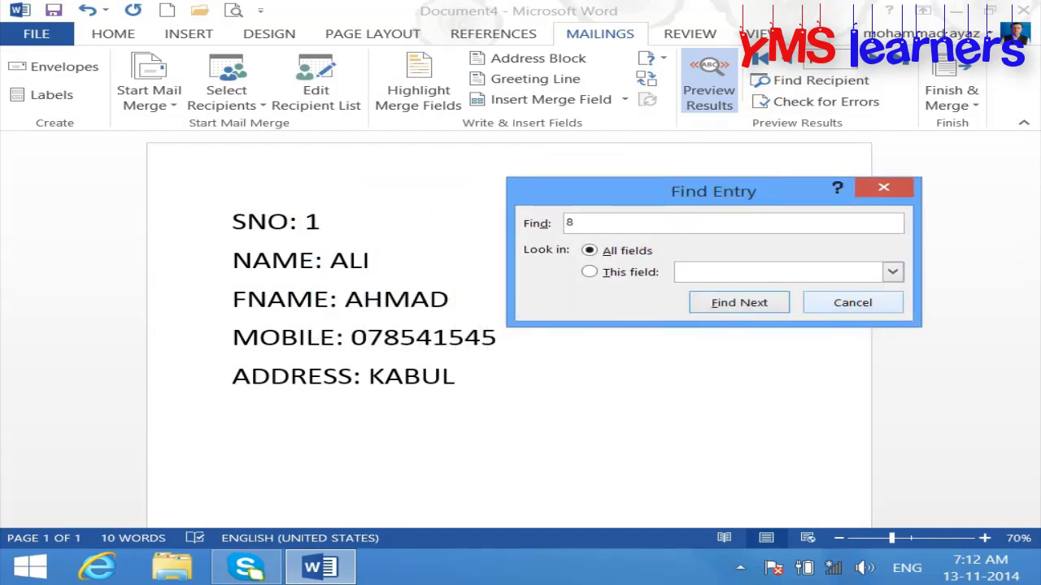
left_click(762, 302)
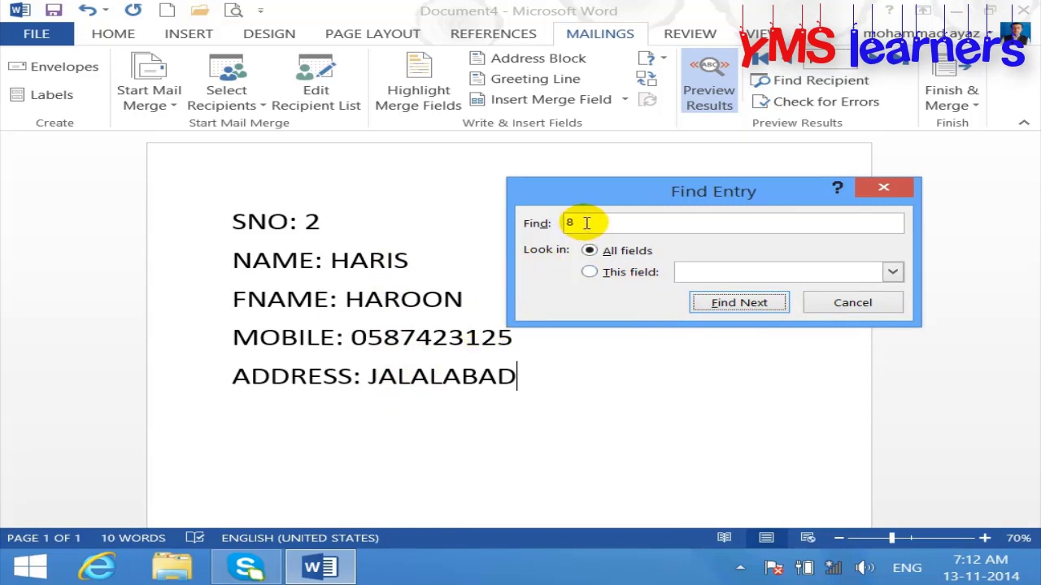
double_click(589, 223)
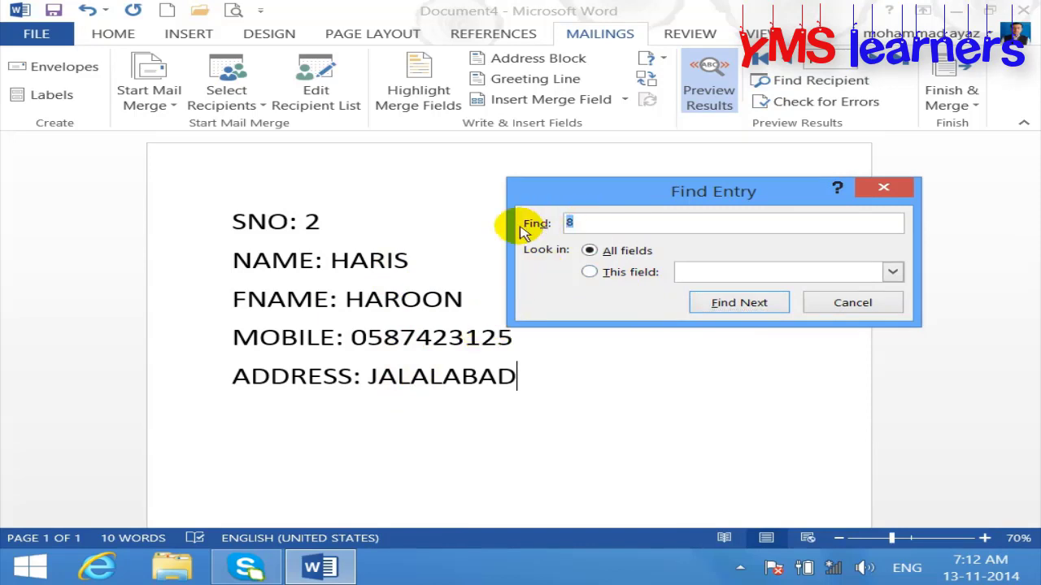
type("ALI")
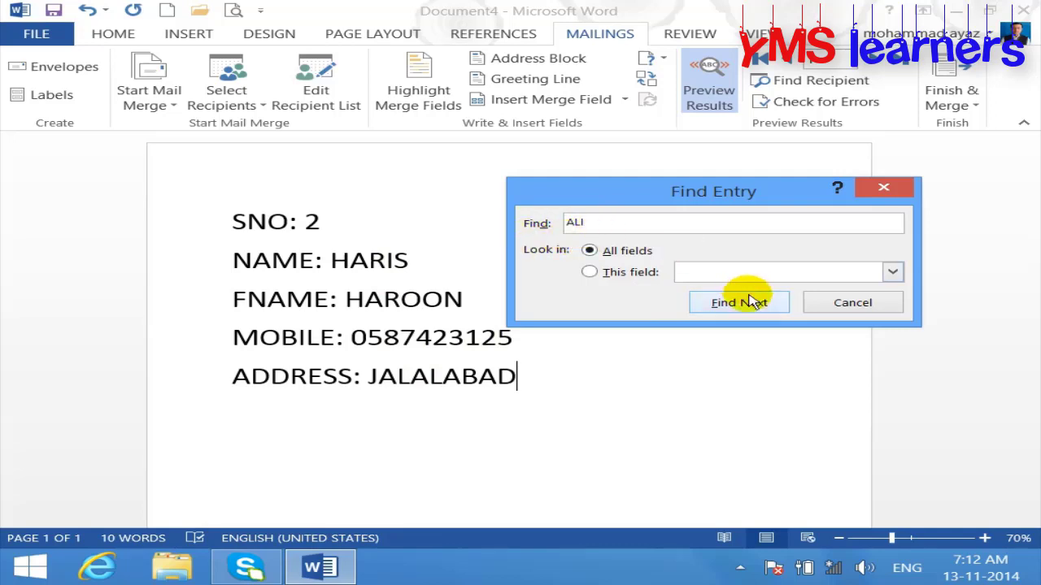
left_click(749, 302)
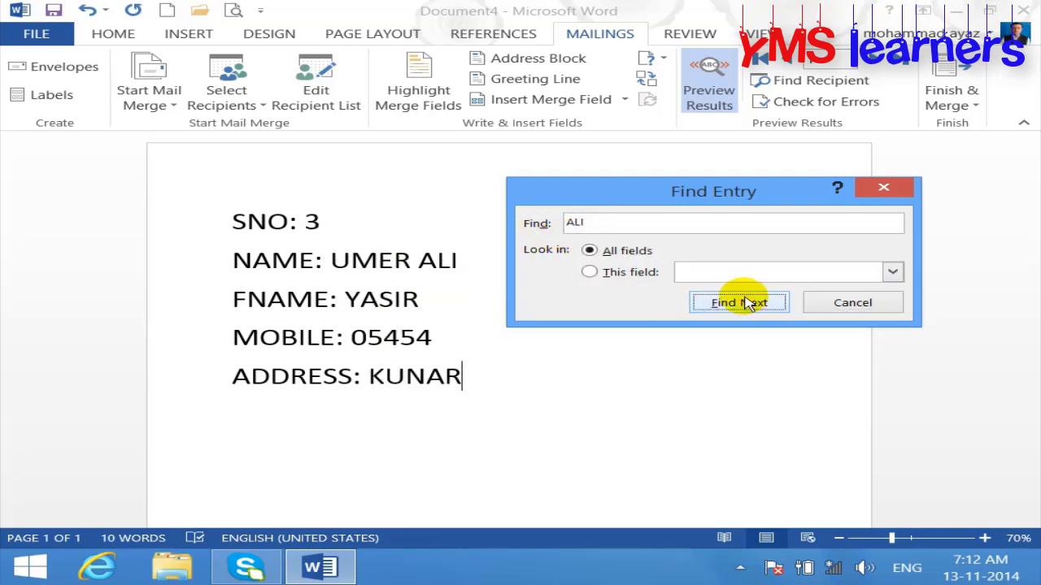
left_click(731, 307)
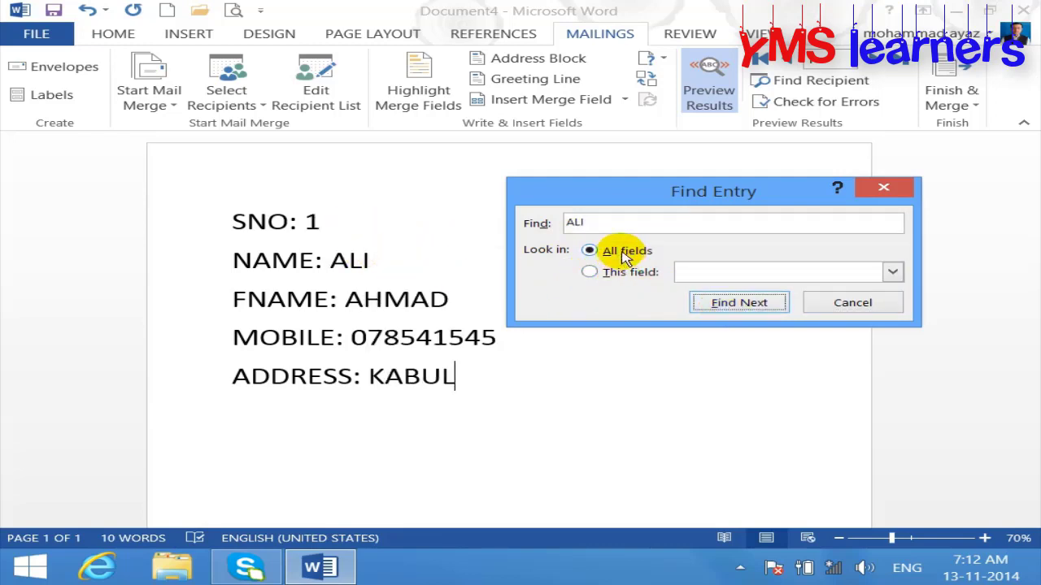
Step: Search for 5 to preview record 5, try NAME then SNO as the search field, and cancel
left_click(600, 274)
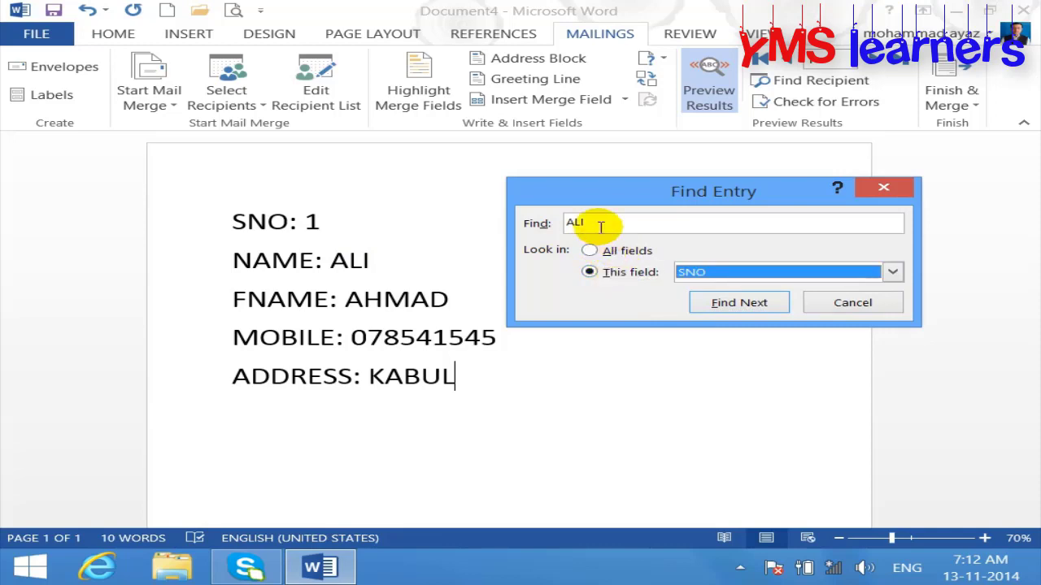
left_click_drag(599, 226, 552, 230)
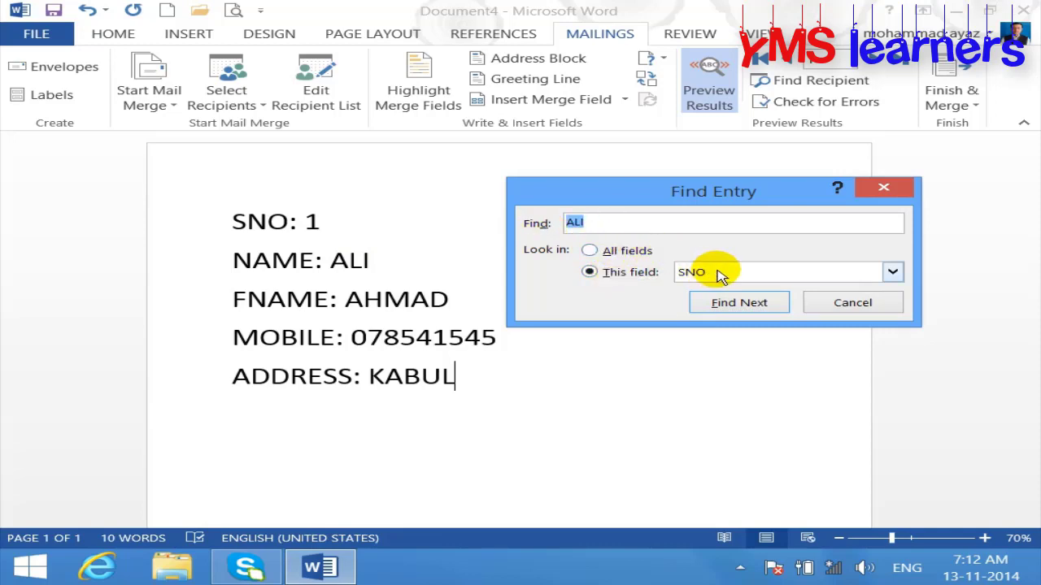
type("5")
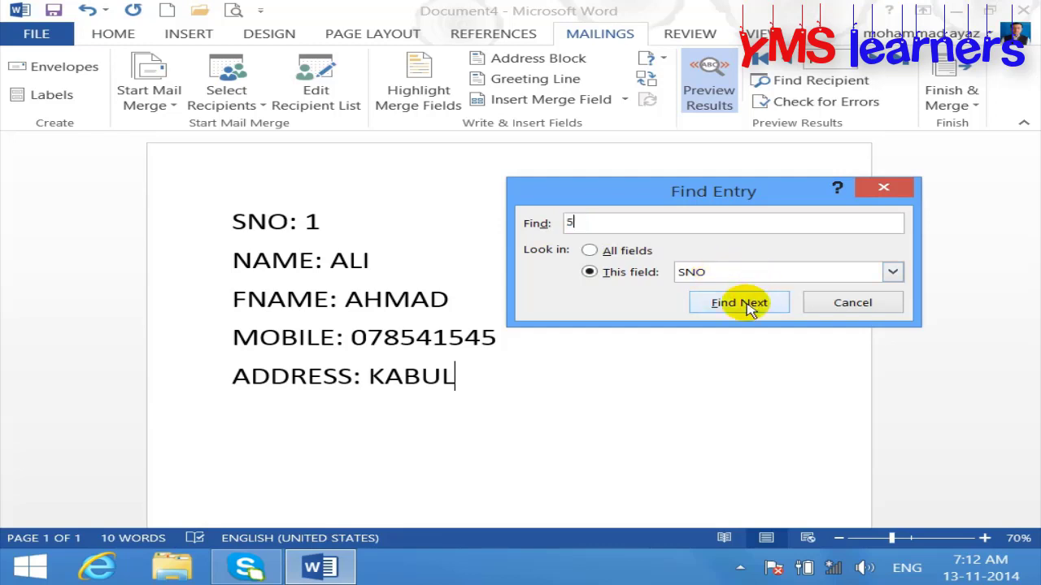
left_click(747, 303)
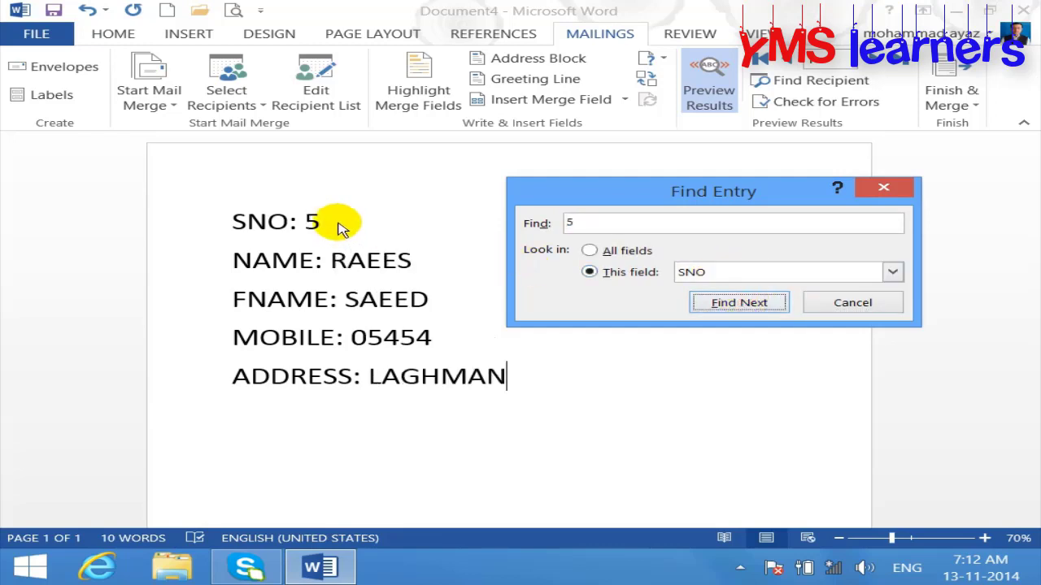
left_click(892, 273)
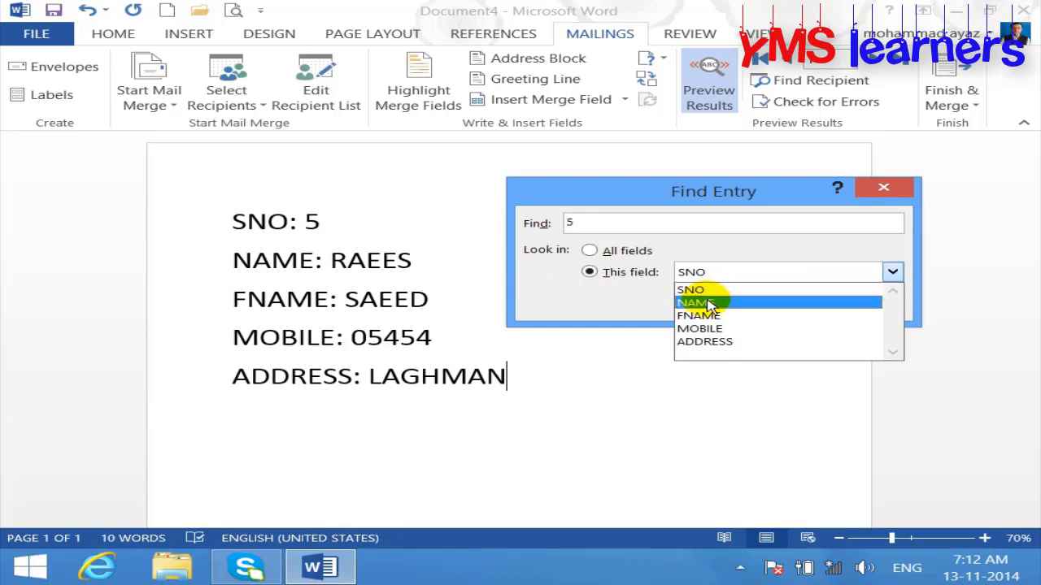
left_click(708, 303)
left_click(892, 272)
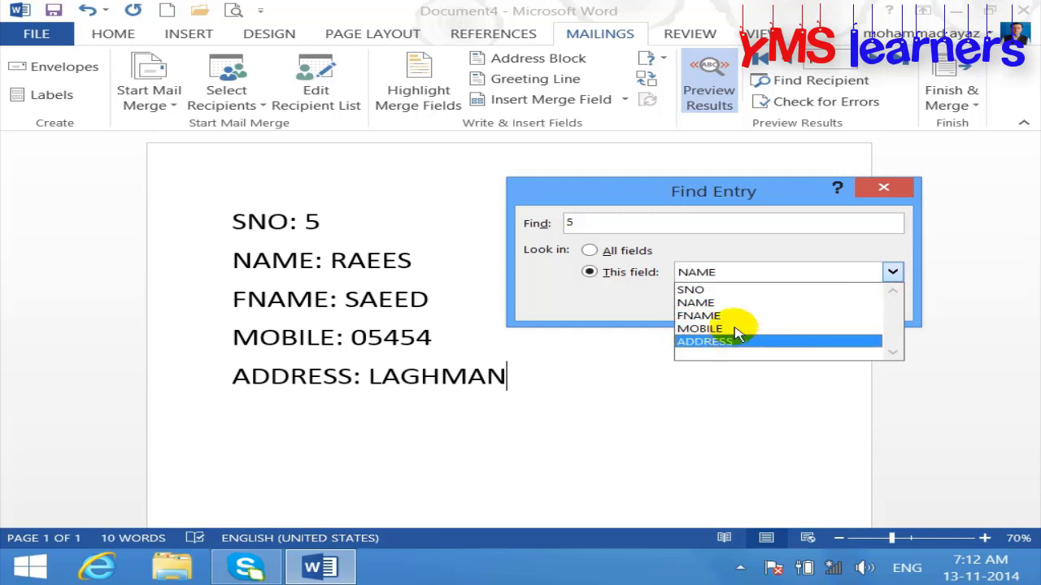
left_click(729, 289)
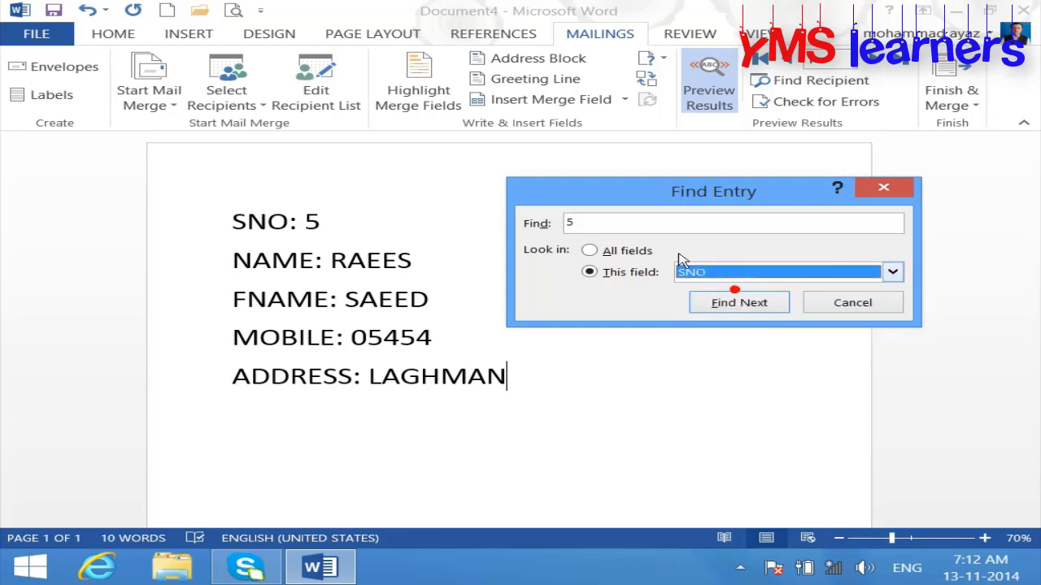
left_click(845, 305)
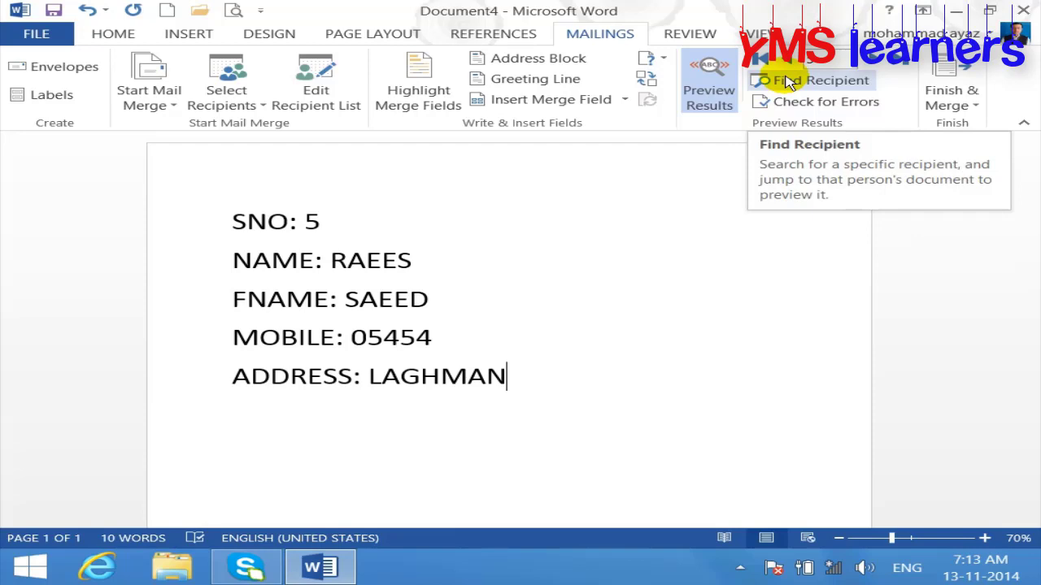
Step: Open the Checking and Reporting Errors dialog using Check for Errors
left_click(825, 104)
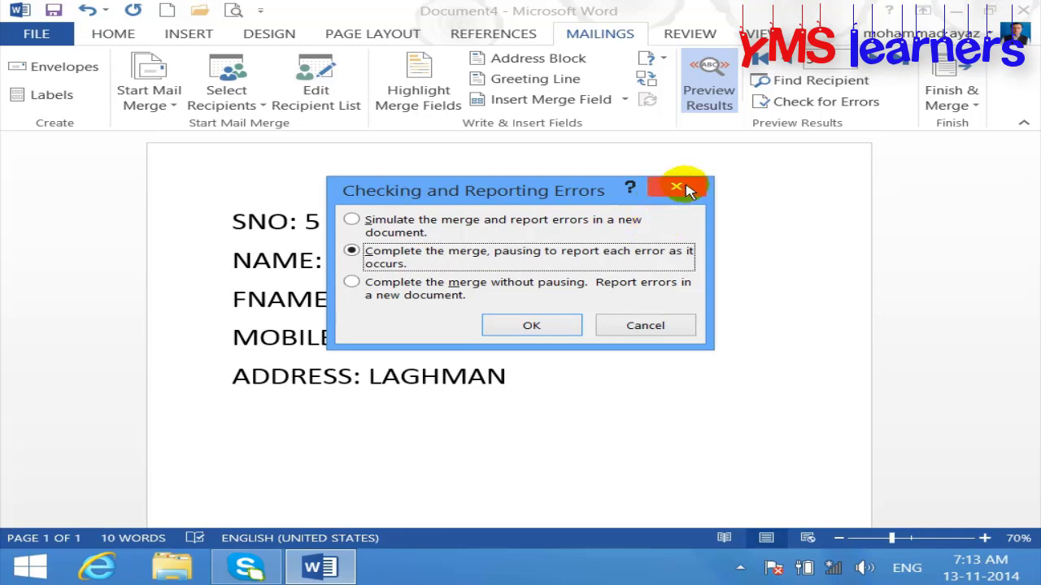
Step: Close the Checking and Reporting Errors dialog
left_click(687, 189)
left_click(837, 104)
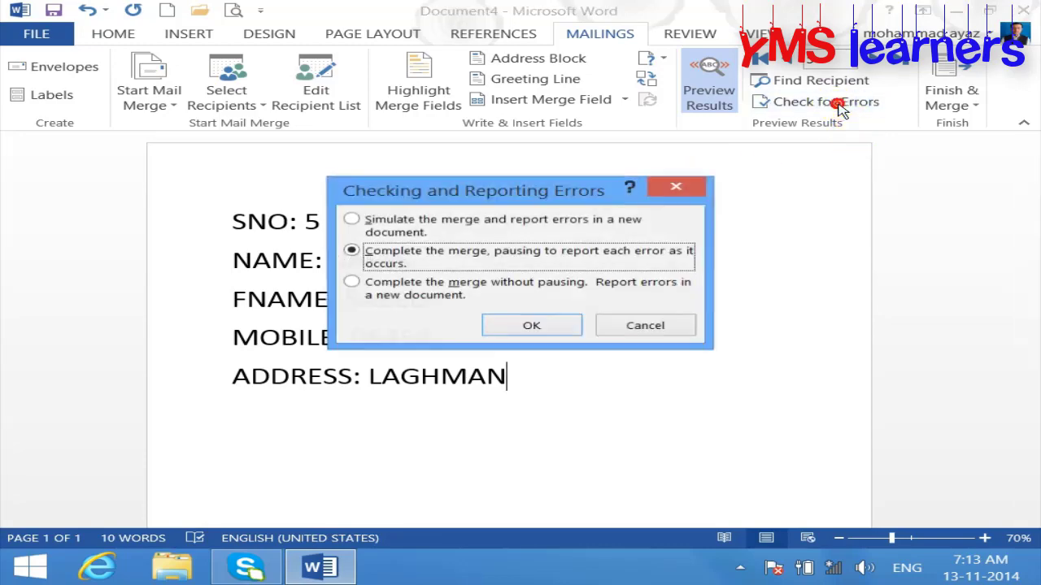
left_click(678, 186)
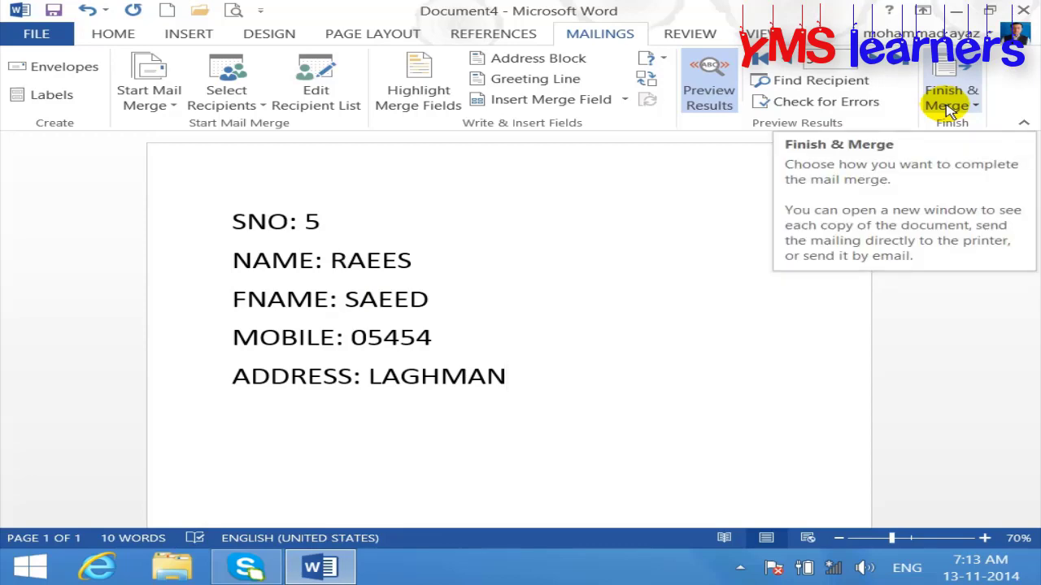
Step: Toggle Preview Results off and back on, browse to record 3, and return to record 1
left_click(704, 79)
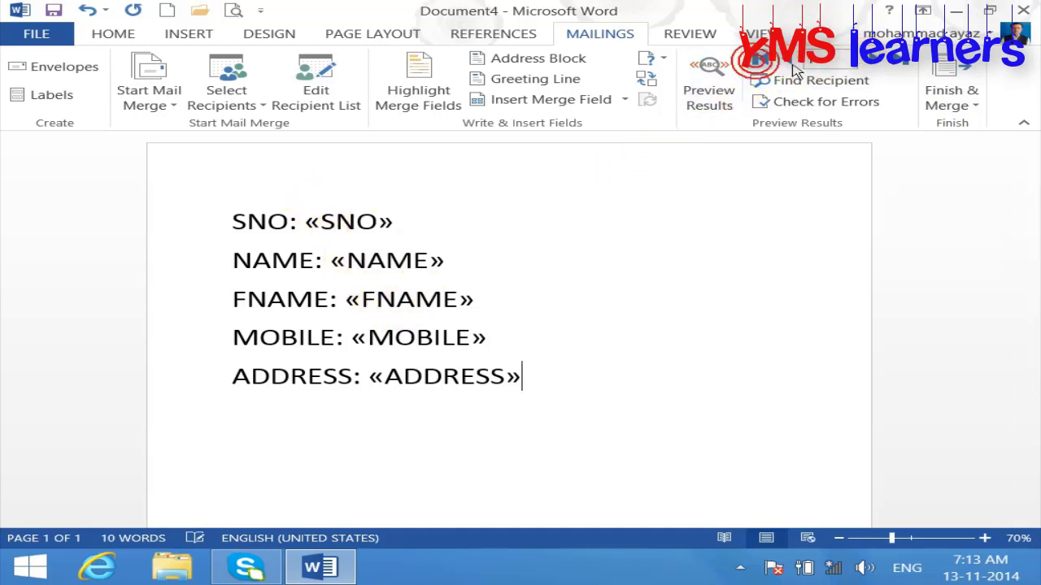
left_click(709, 82)
left_click(785, 59)
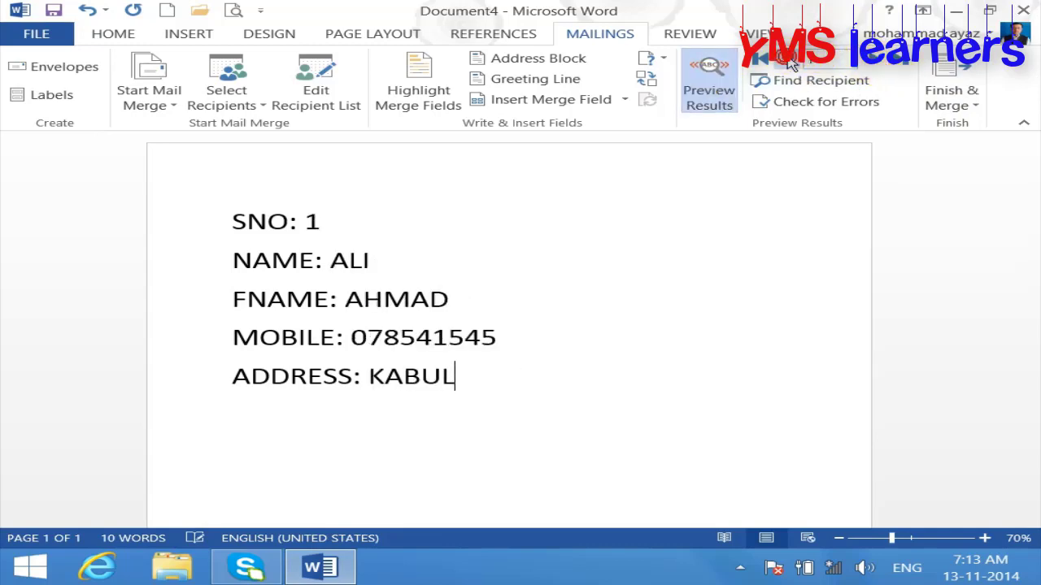
left_click(880, 65)
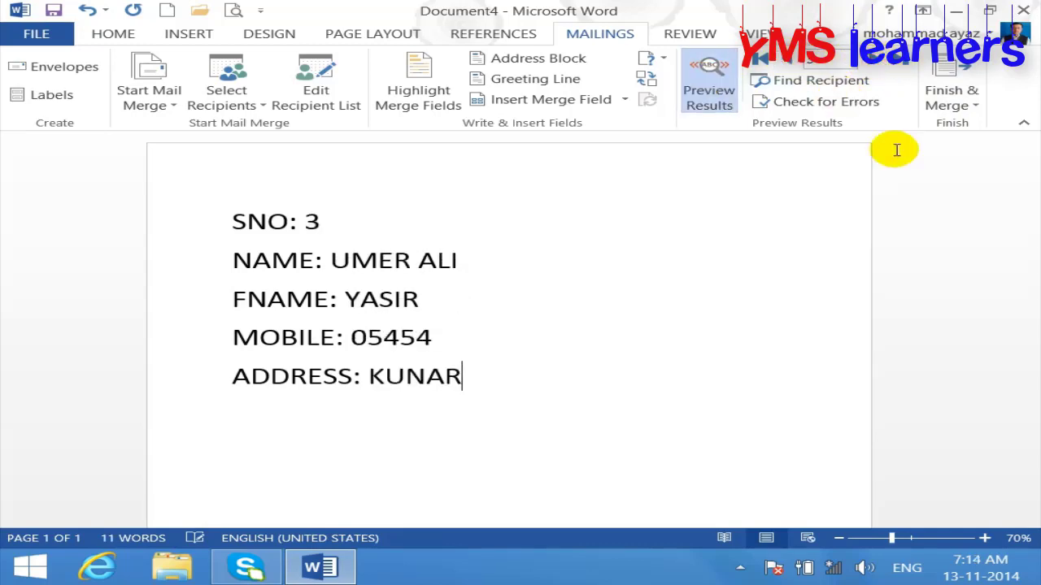
left_click(758, 59)
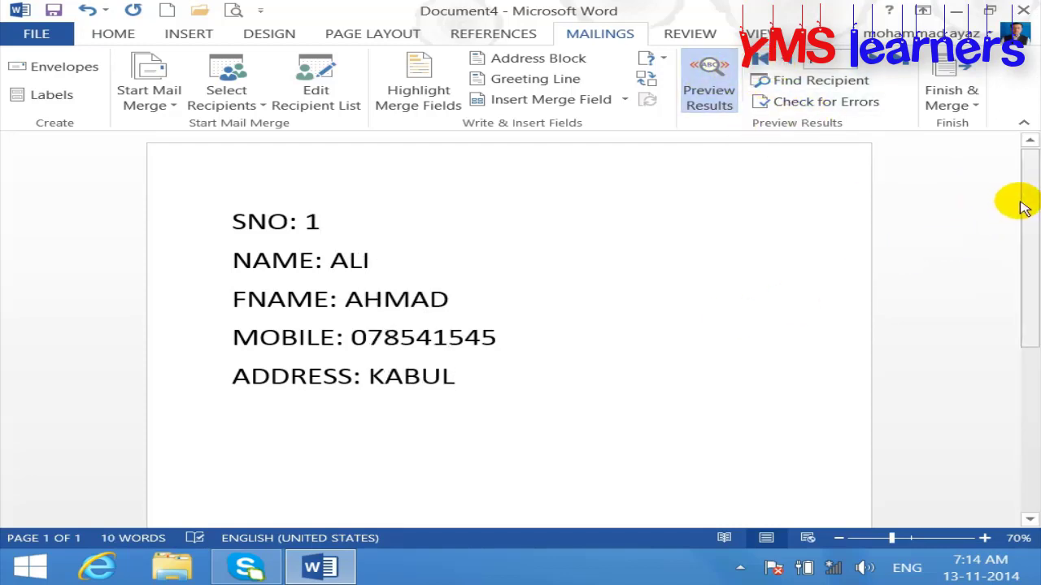
mouse_move(1027, 198)
left_mouse_down()
mouse_move(1029, 333)
mouse_move(1035, 185)
left_mouse_up()
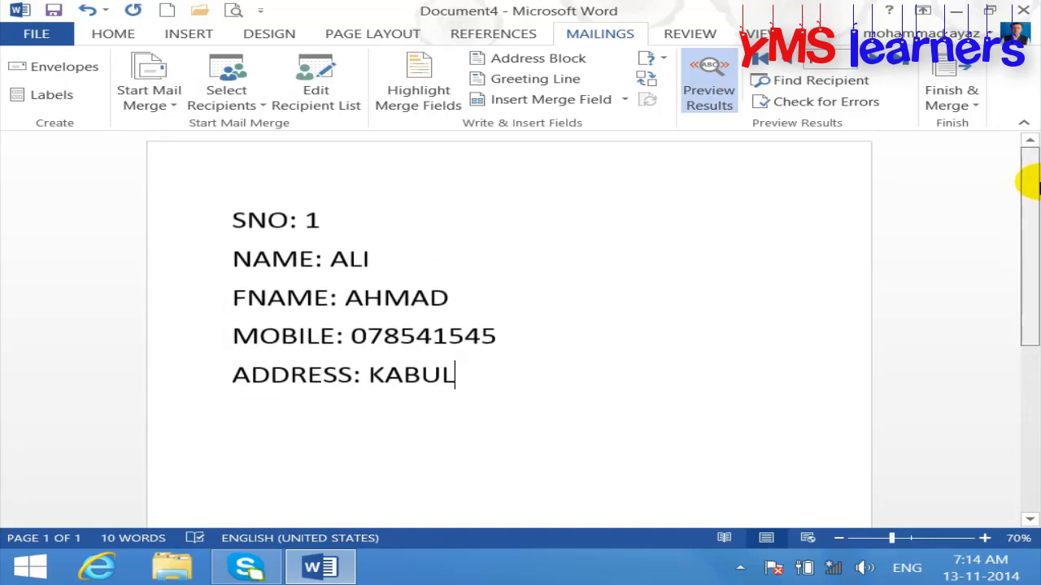
Step: Use Finish & Merge > Edit Individual Documents, try the Current record and range options, then merge All records
left_click(956, 102)
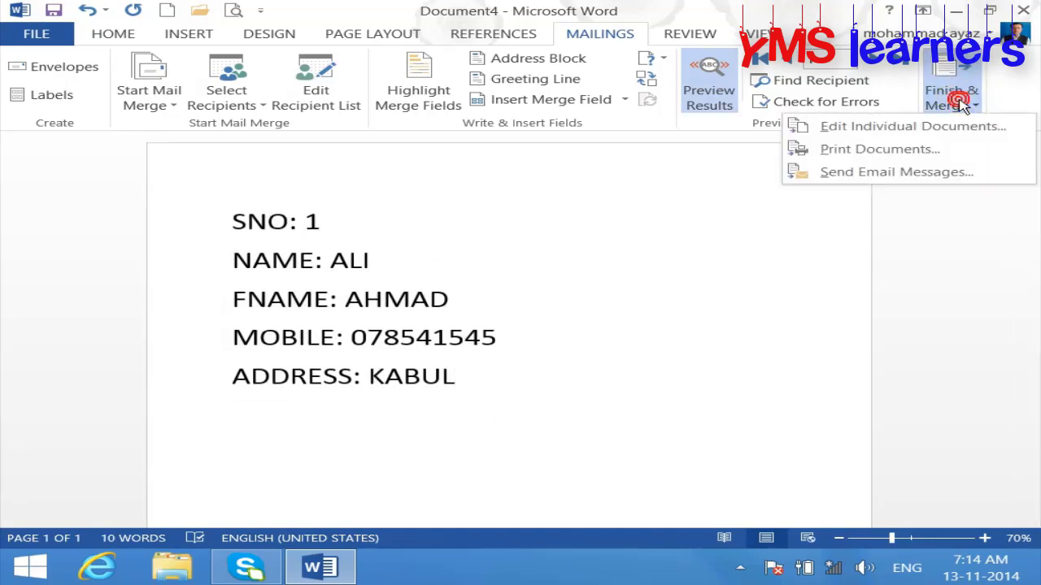
left_click(901, 128)
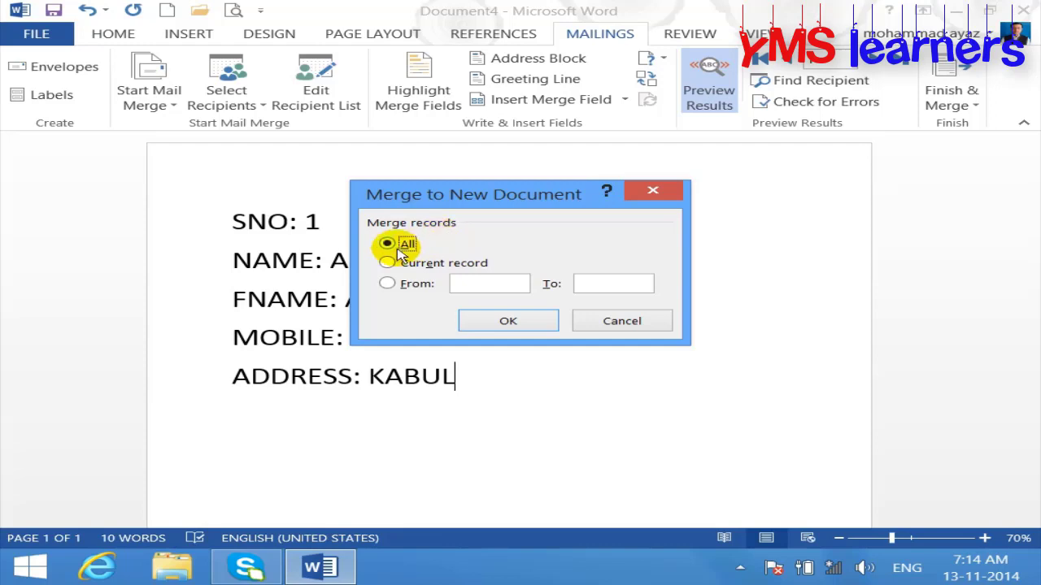
left_click(390, 262)
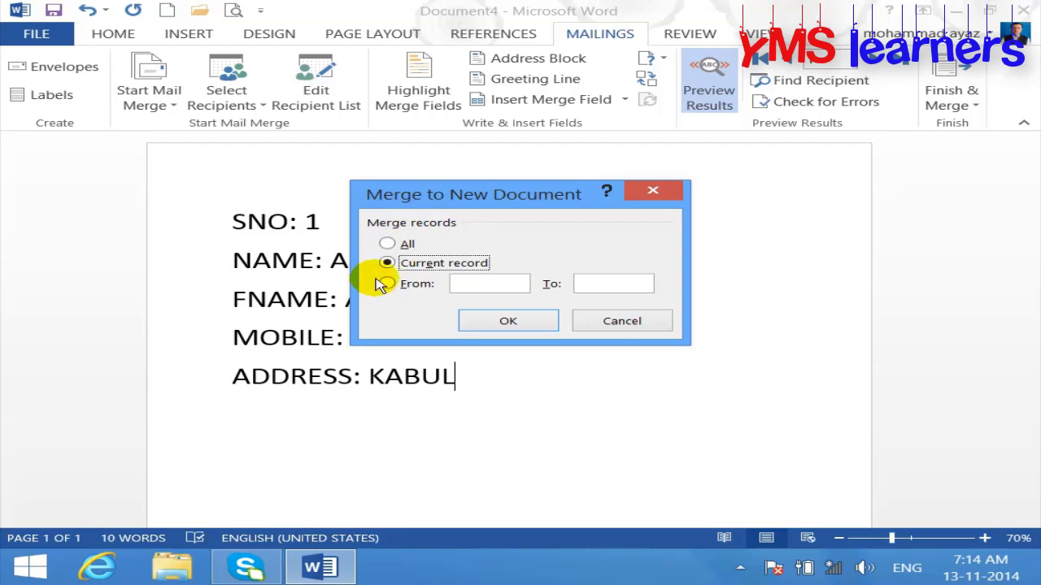
left_click(386, 284)
left_click(475, 278)
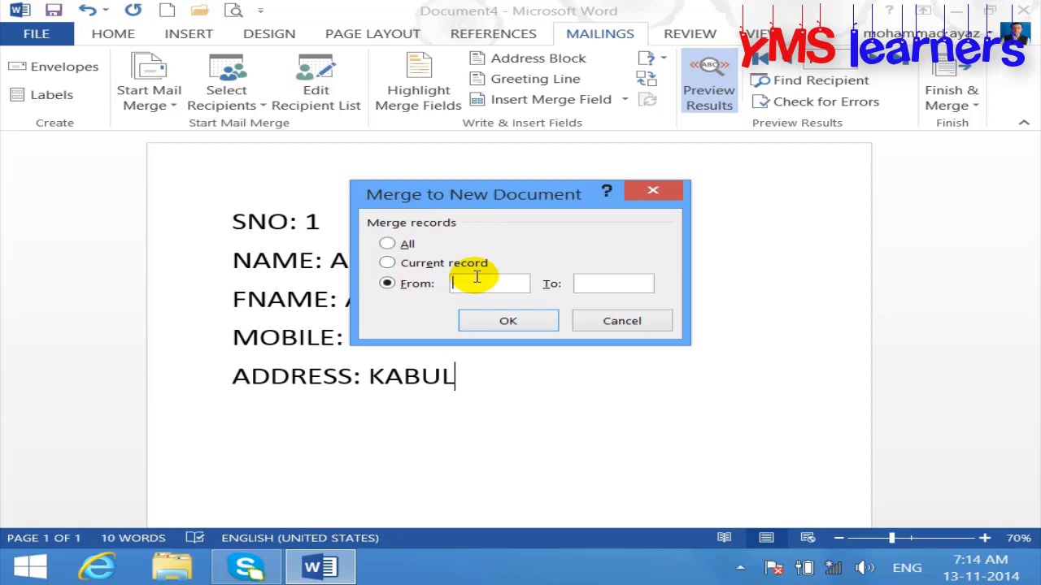
left_click(477, 278)
left_click(387, 244)
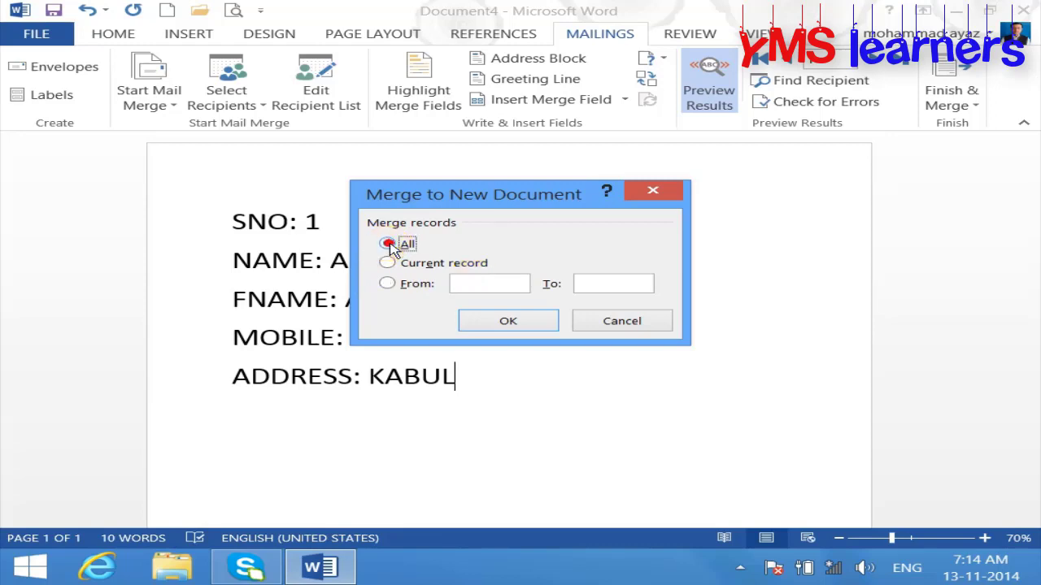
left_click(520, 323)
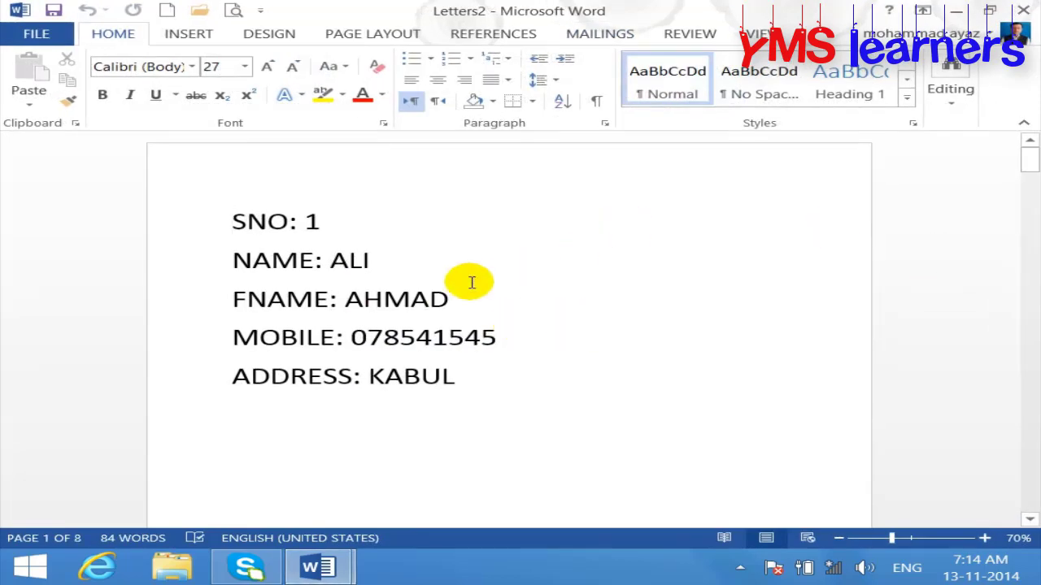
Step: Scroll through Letters2 down to record 8 (BILAL), then close it with Don't Save
left_click_drag(1029, 159, 1031, 429)
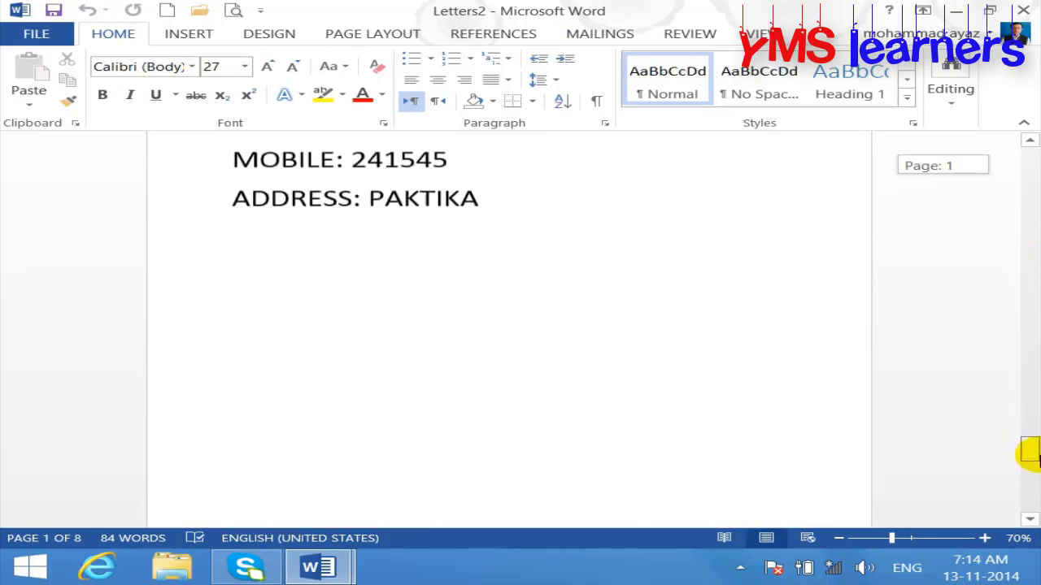
left_click_drag(1031, 430, 1031, 483)
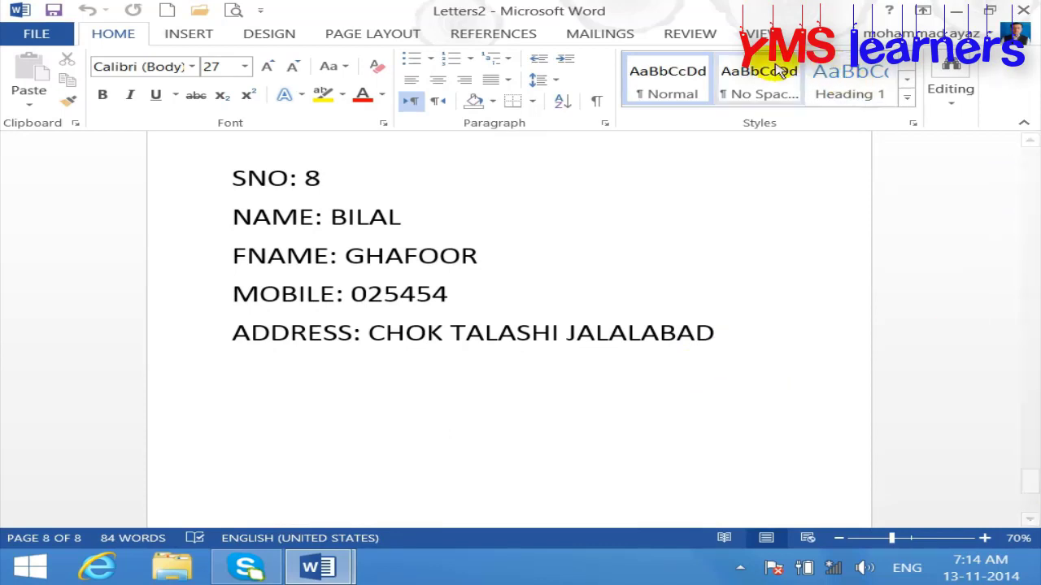
left_click(622, 35)
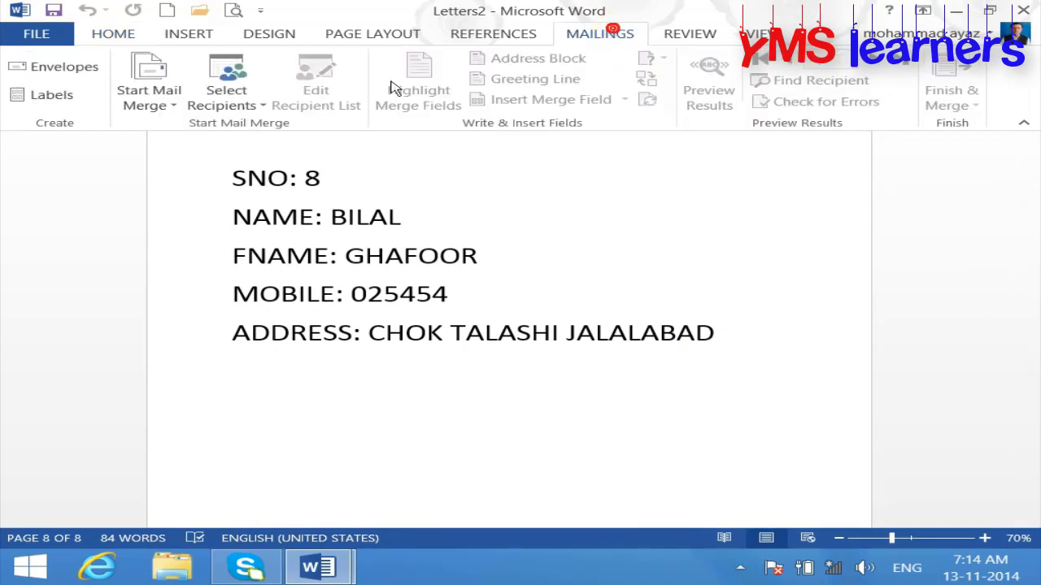
left_click(1025, 11)
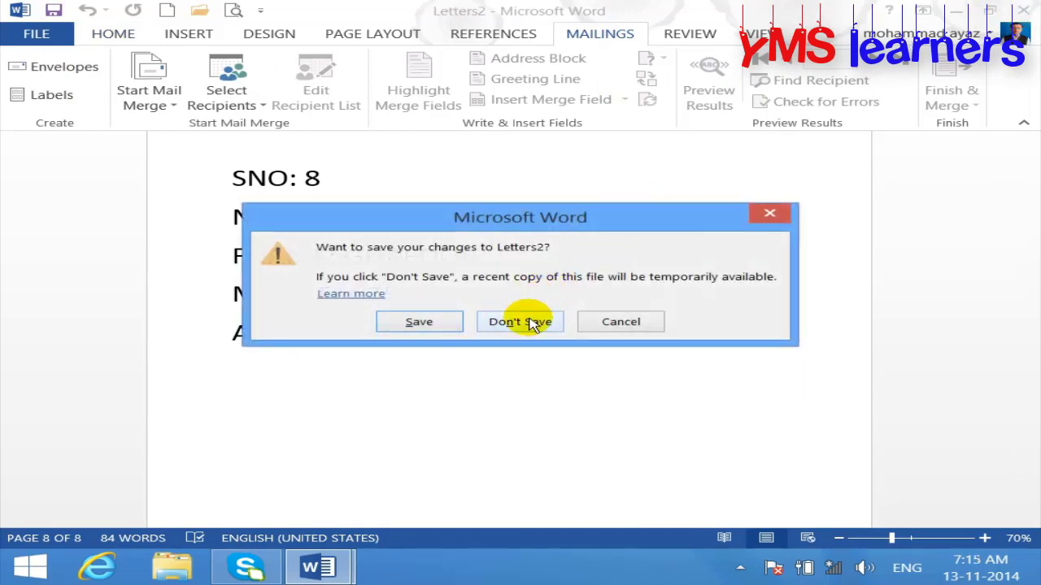
left_click(529, 321)
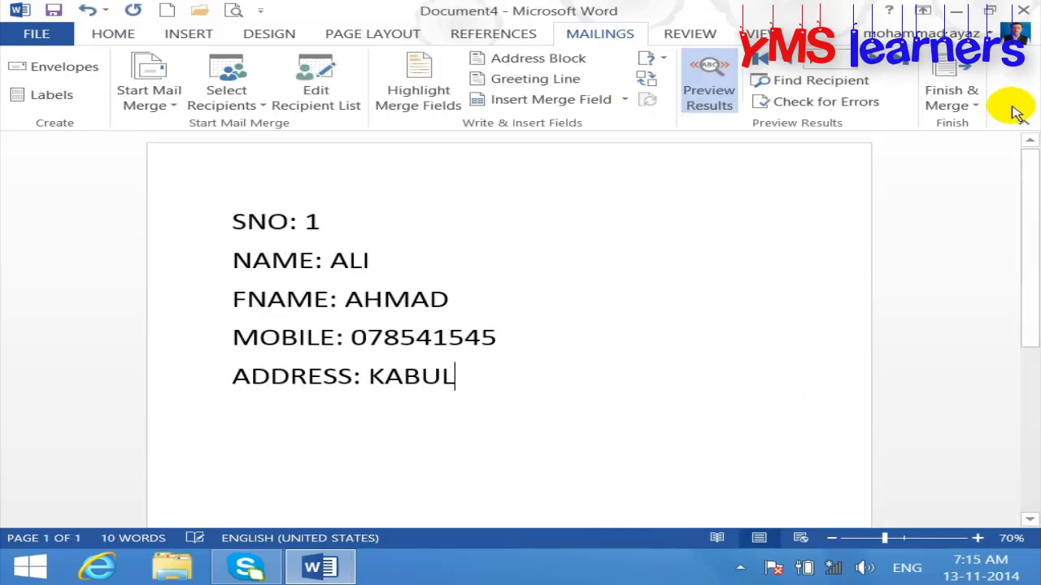
Step: Open Print Documents from Finish & Merge, cancel Merge to Printer, then reopen Finish & Merge
left_click(972, 112)
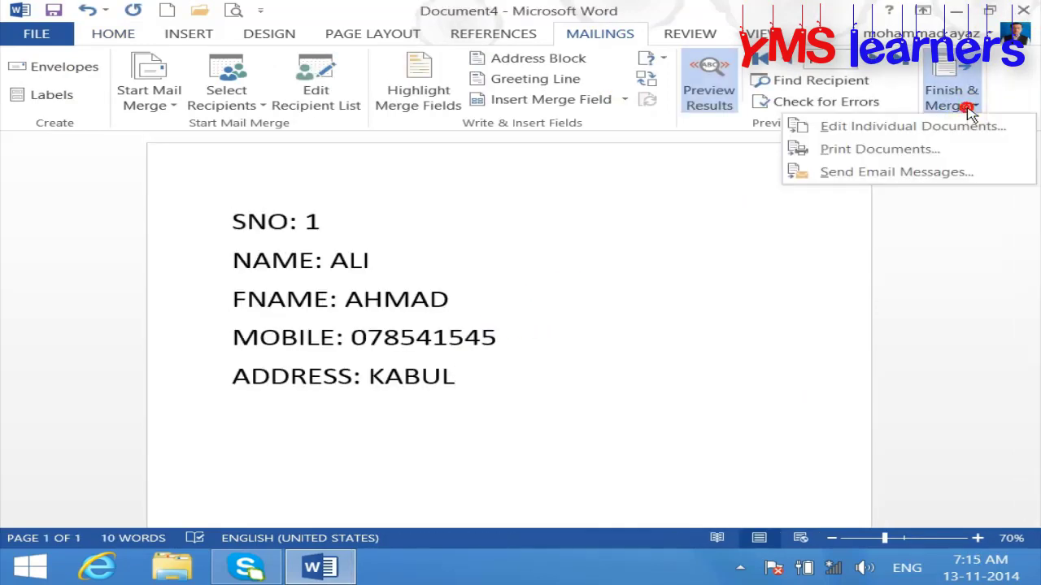
left_click(871, 153)
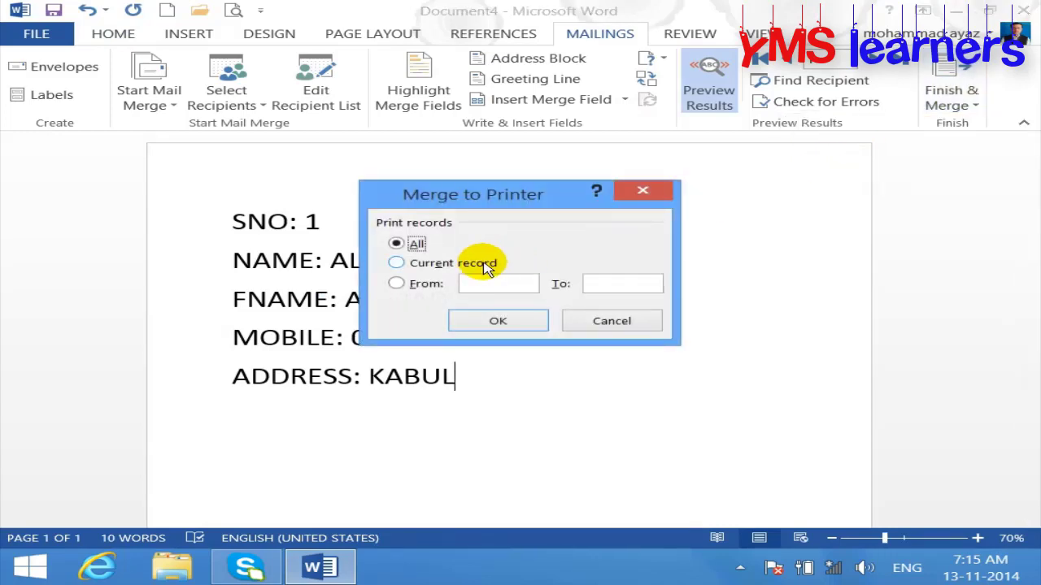
left_click(630, 324)
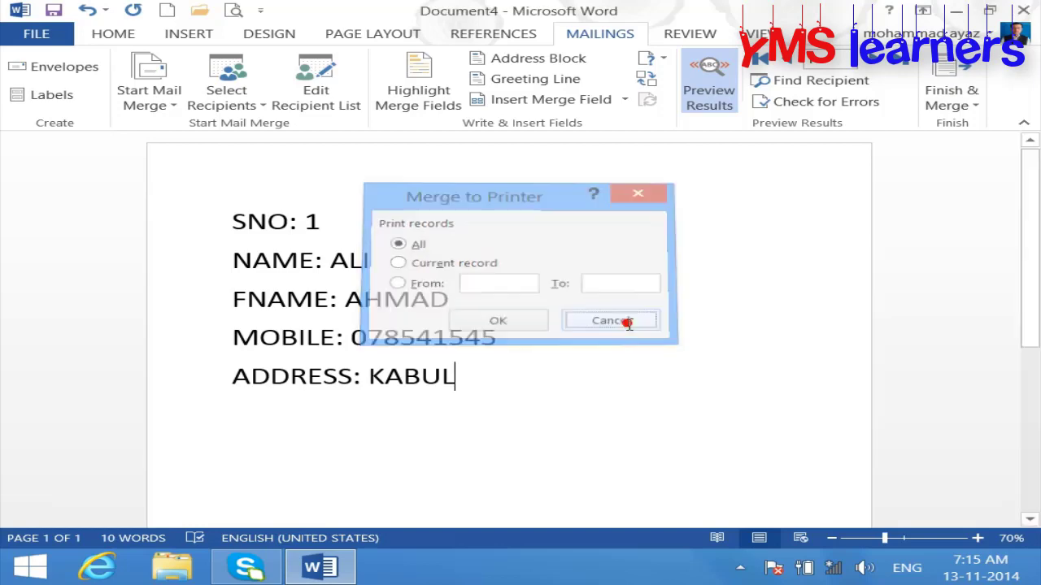
left_click(960, 104)
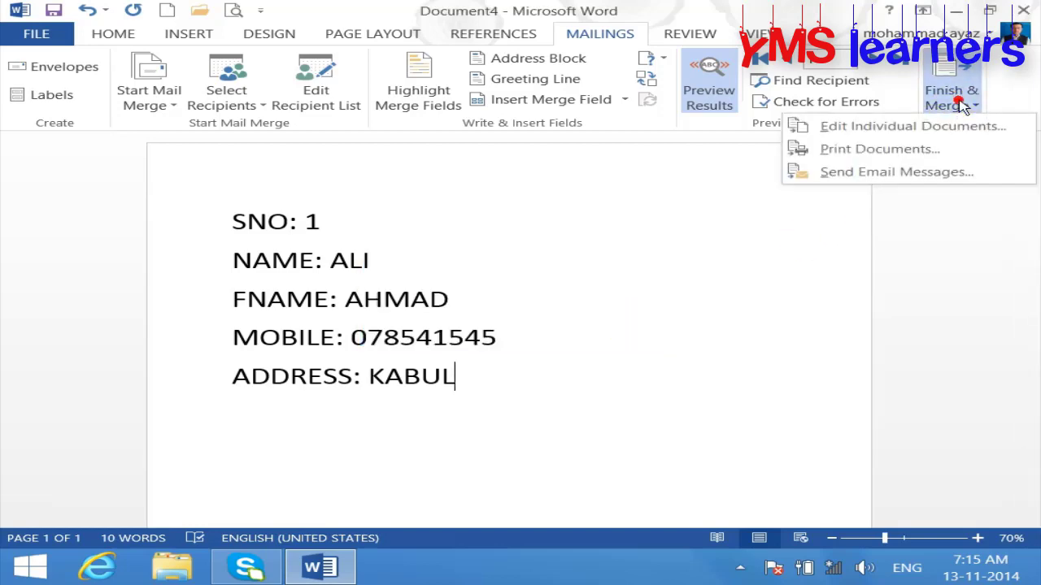
Step: In Merge to E-mail, enter the subject line WEDDING CARDS and send the merge
left_click(883, 171)
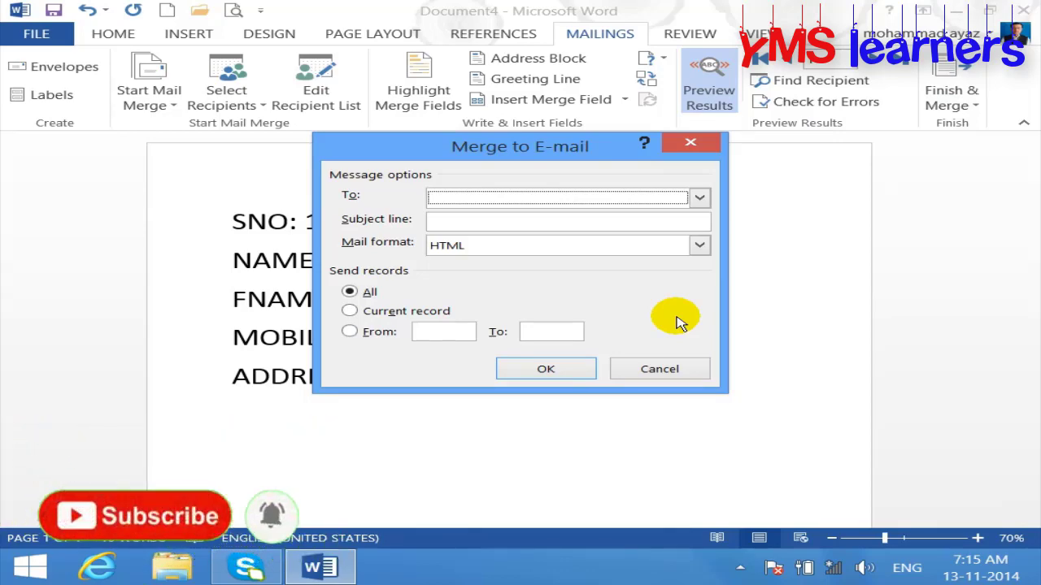
left_click(576, 368)
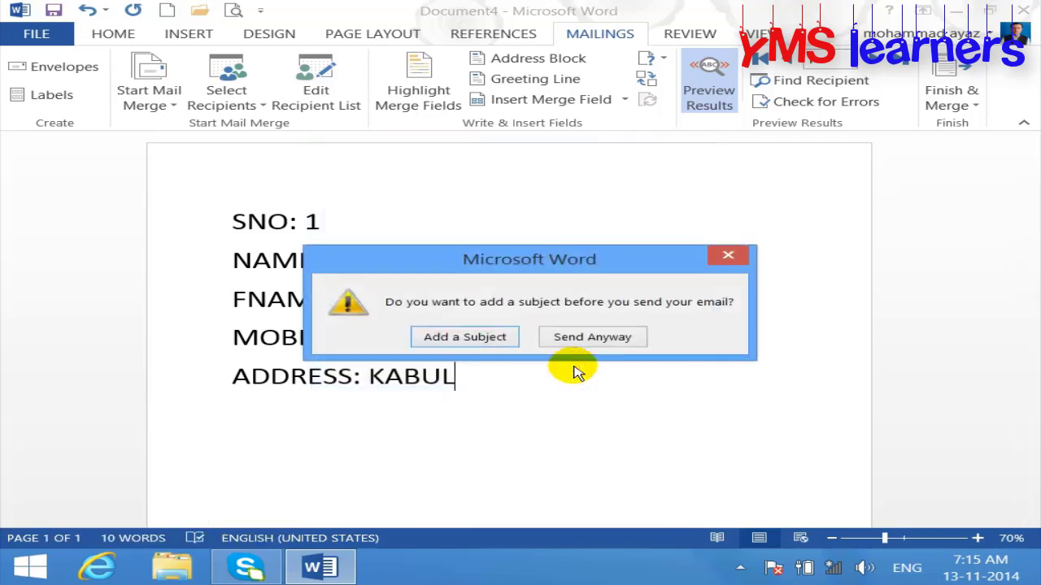
left_click(478, 341)
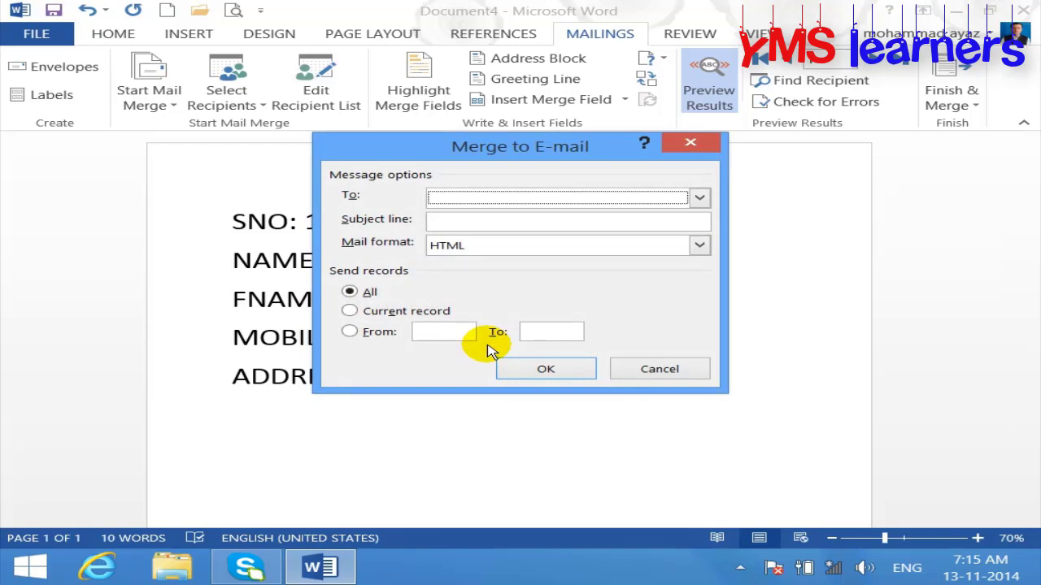
left_click(526, 196)
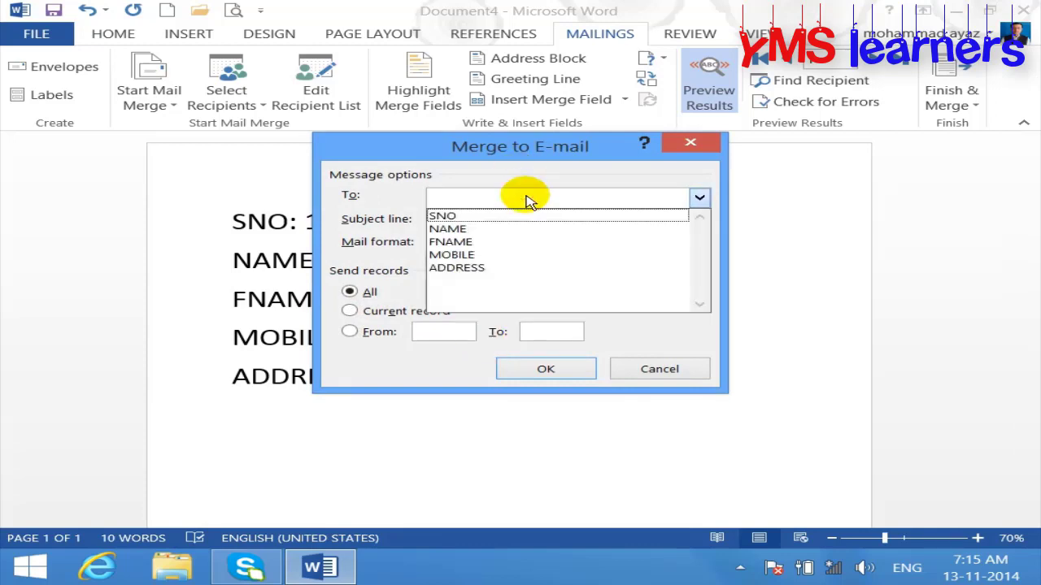
left_click(526, 198)
left_click(508, 220)
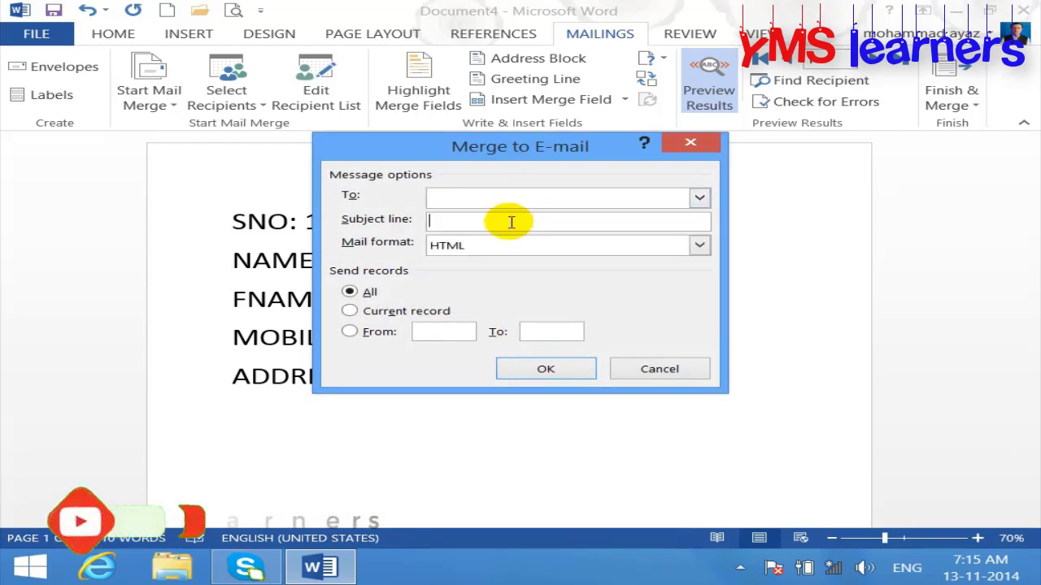
type("wEE")
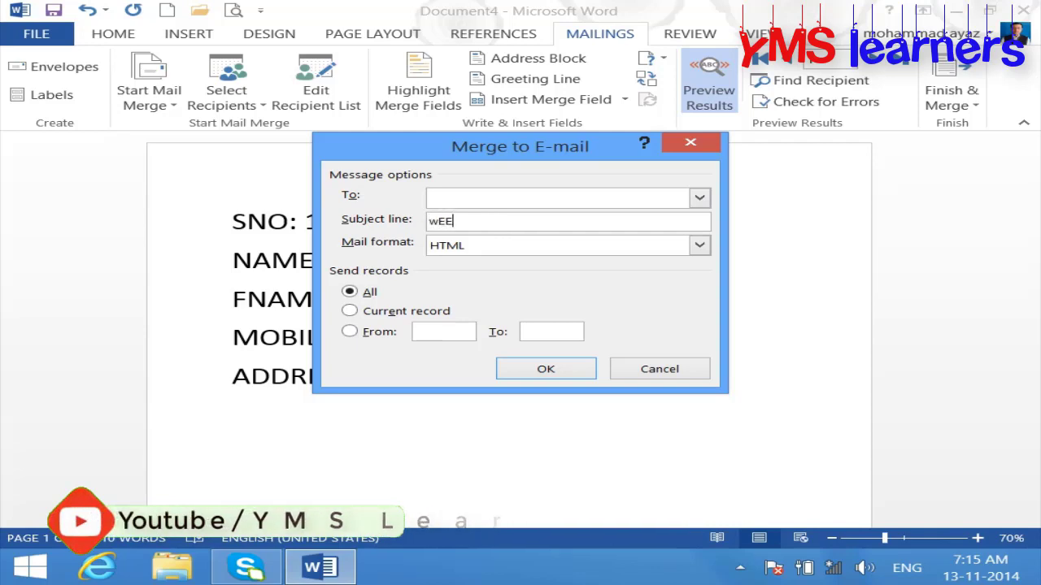
key("BackSpace")
key("BackSpace")
key("BackSpace")
type("WEE")
key("BackSpace")
type("DDING CARDS")
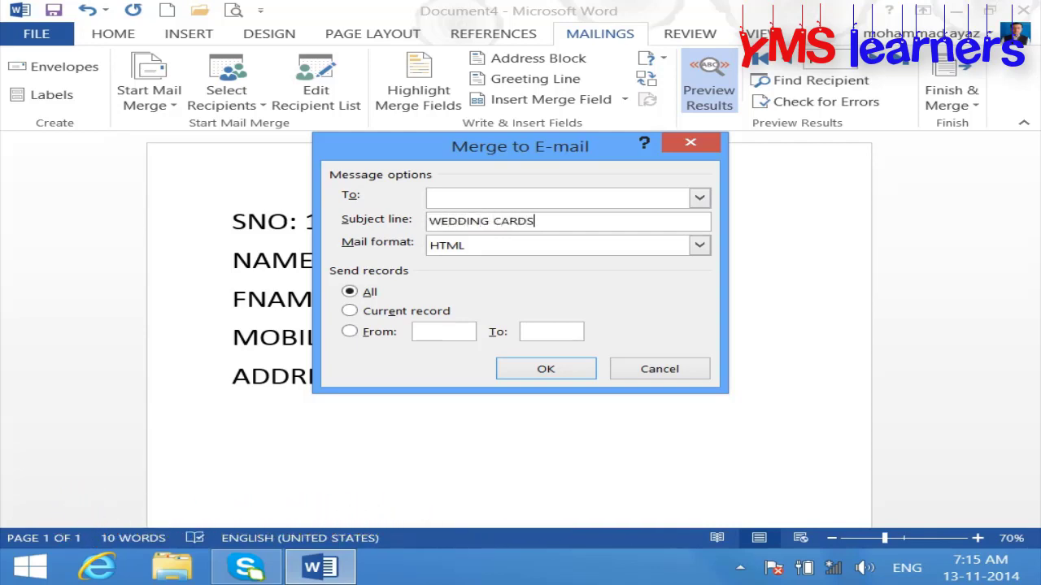
left_click(539, 368)
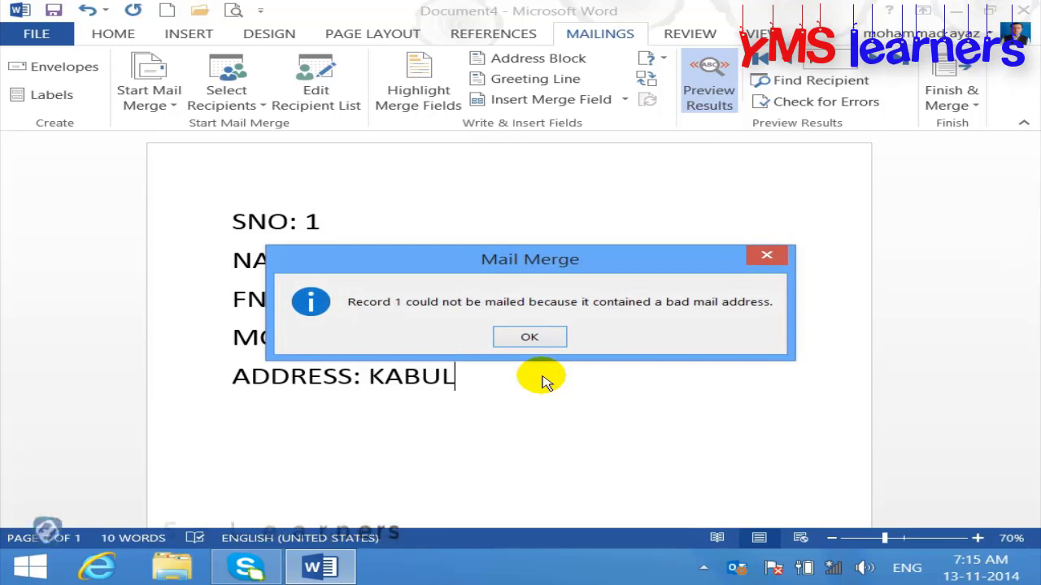
Step: Dismiss the bad mail address warning for each of the eight records
left_click(525, 335)
left_click(525, 335)
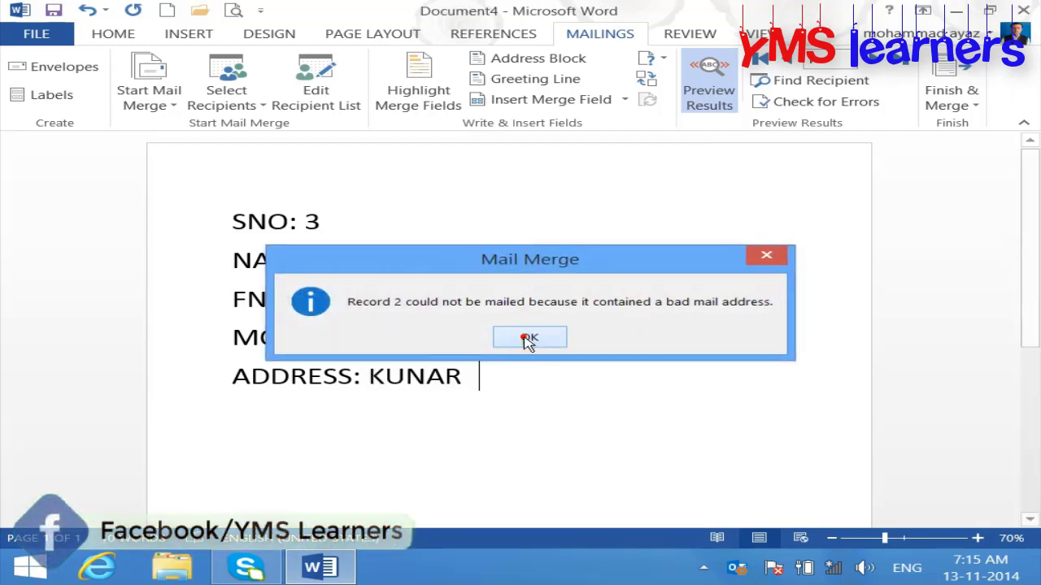
left_click(525, 339)
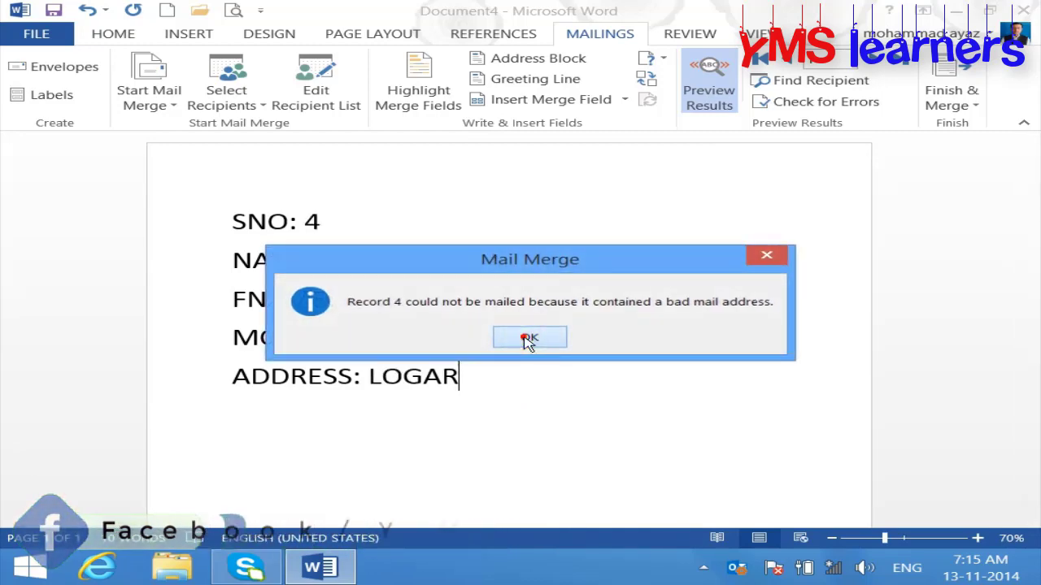
left_click(525, 338)
left_click(525, 338)
left_click(525, 338)
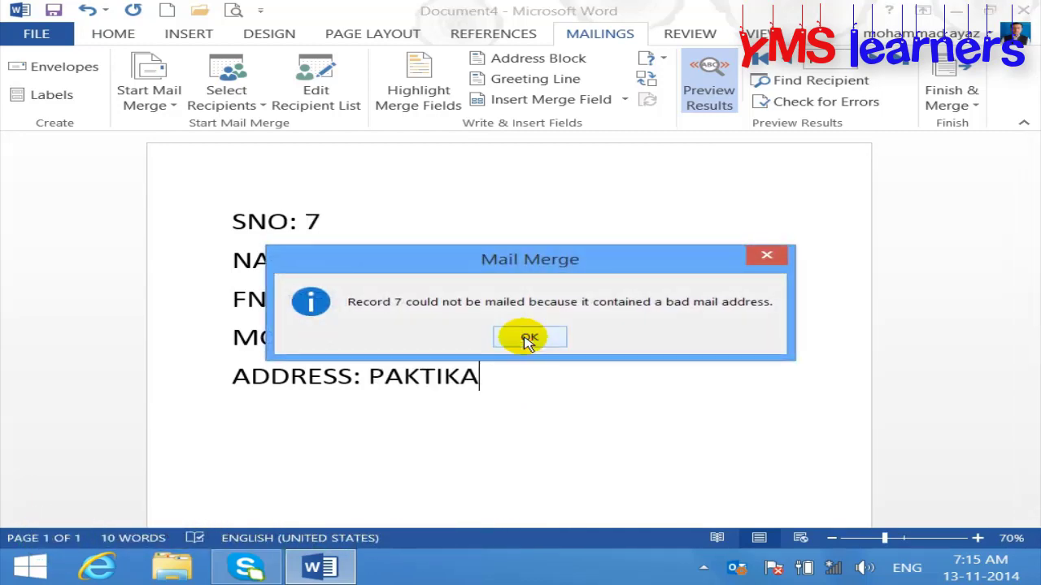
left_click(525, 339)
left_click(525, 338)
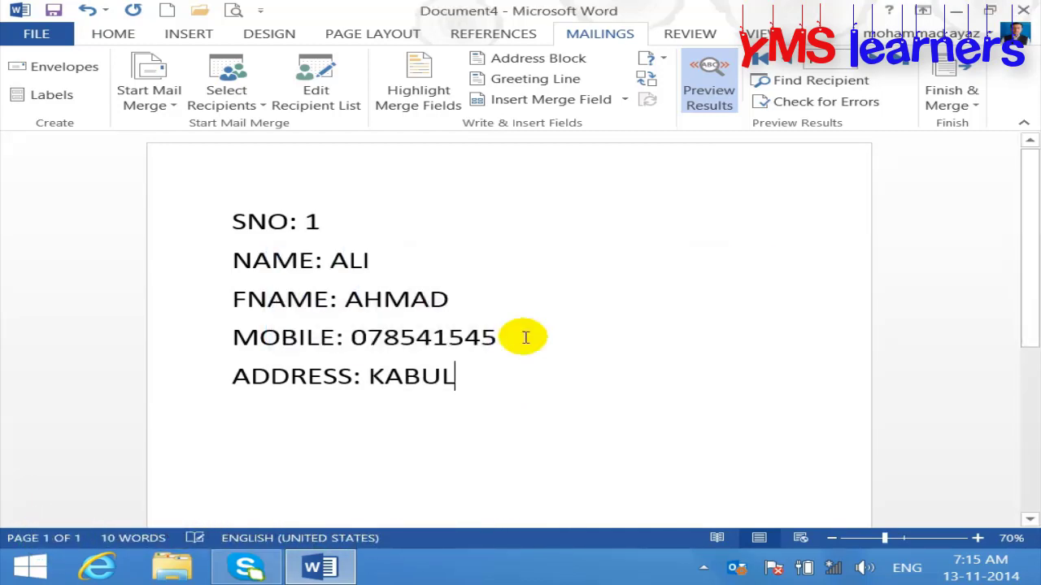
left_click(953, 99)
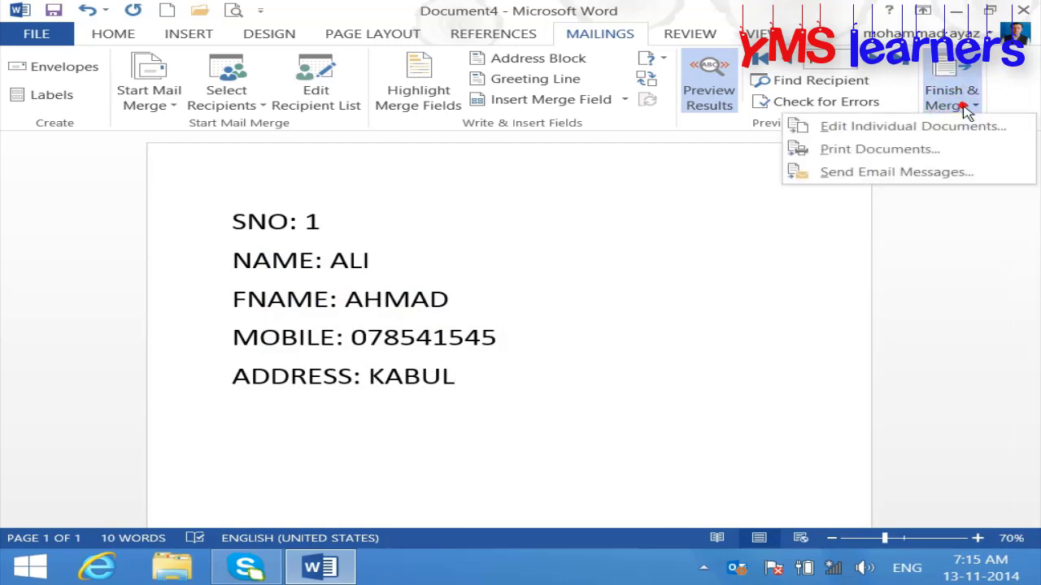
left_click(906, 172)
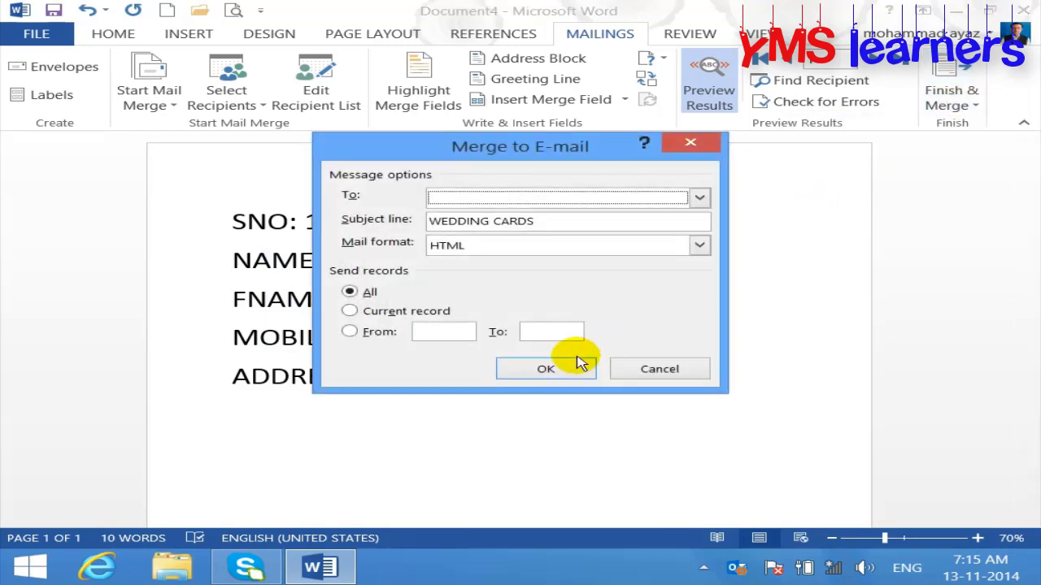
left_click(562, 378)
left_click(527, 337)
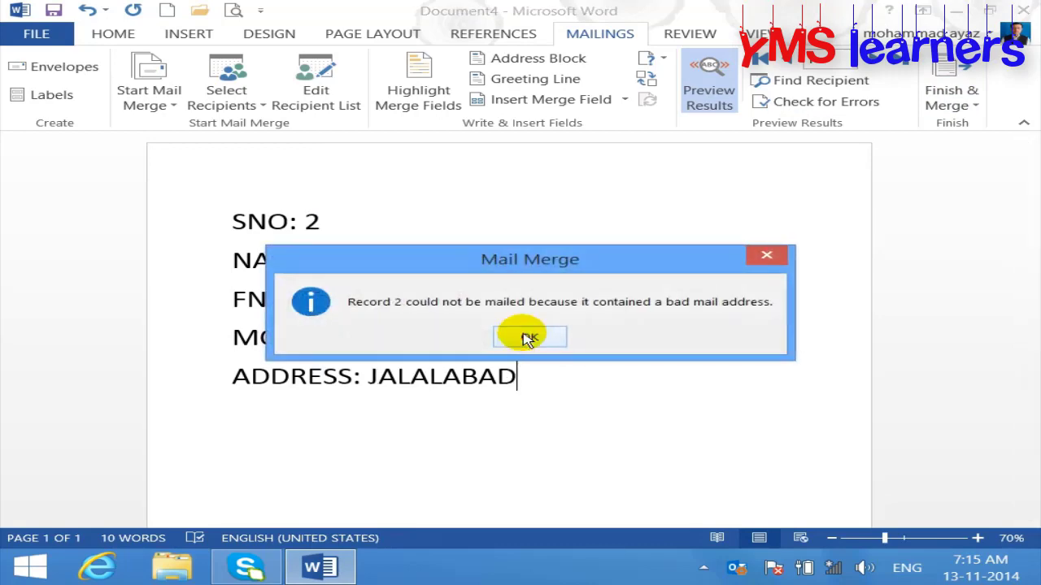
left_click(525, 336)
left_click(526, 337)
left_click(526, 337)
left_click(525, 337)
left_click(526, 336)
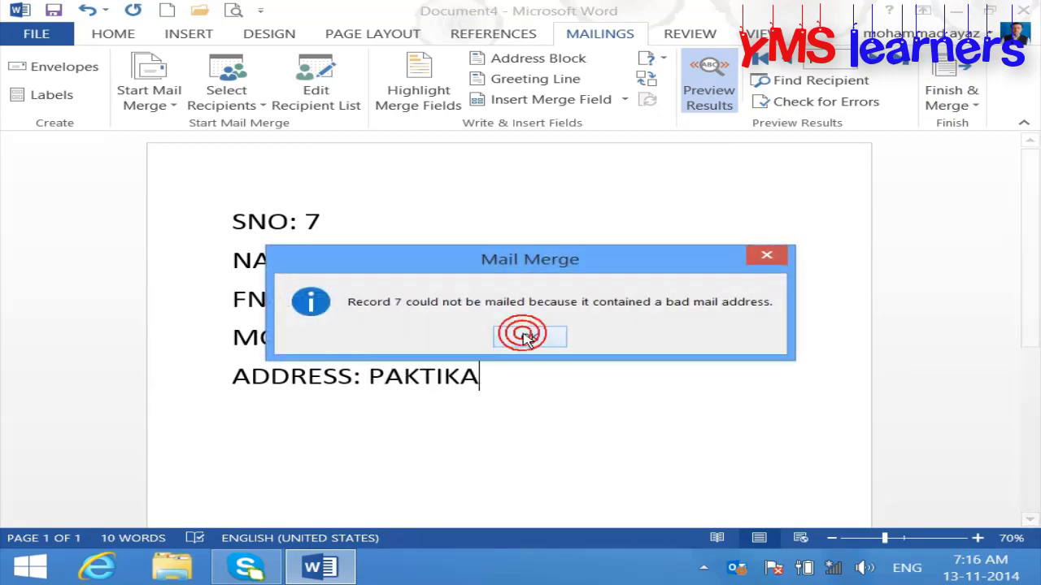
left_click(526, 336)
left_click(525, 337)
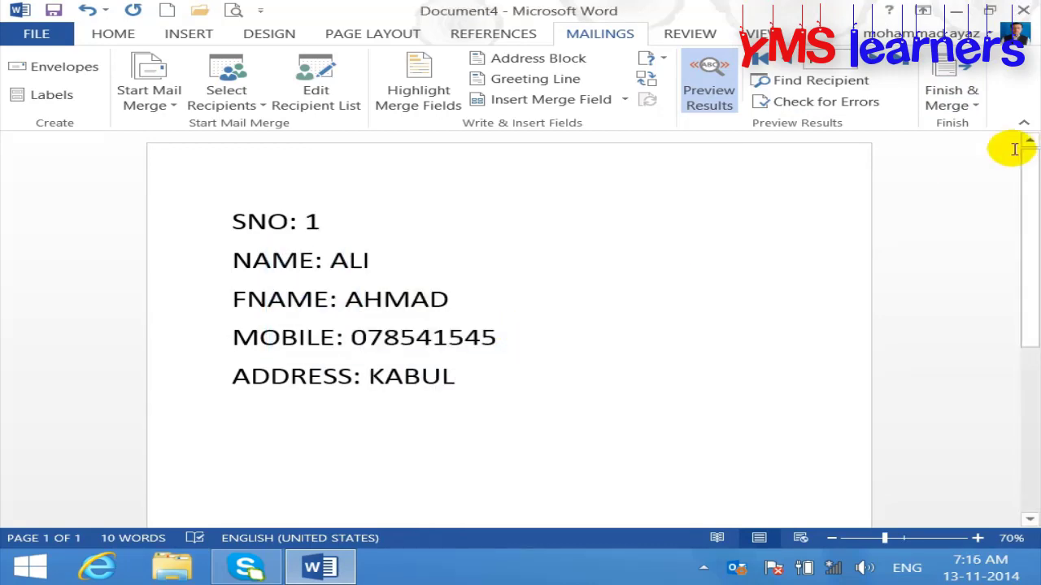
left_click(976, 104)
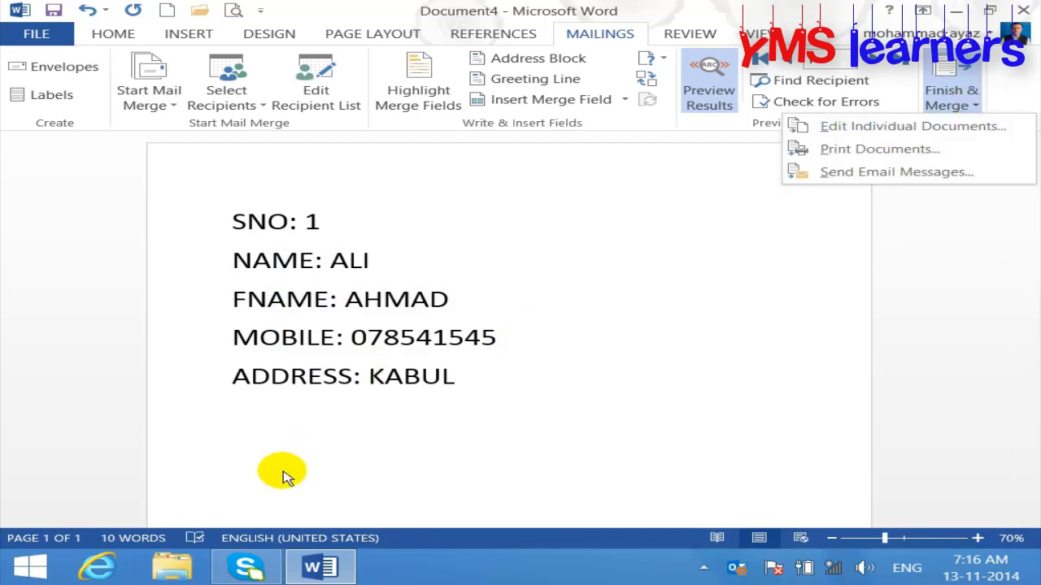
Step: Browse the Start screen's Apps list, then search 'out' so only Outlook 2013 is listed
left_click(23, 576)
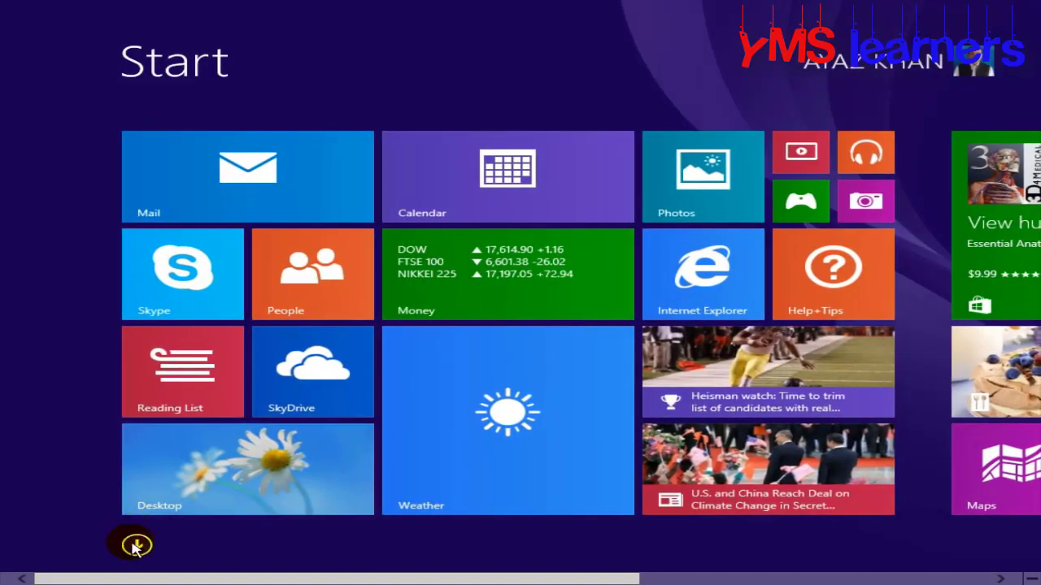
left_click(137, 541)
scroll(967, 300, "down", 5)
scroll(956, 301, "down", 2)
scroll(943, 301, "down", 4)
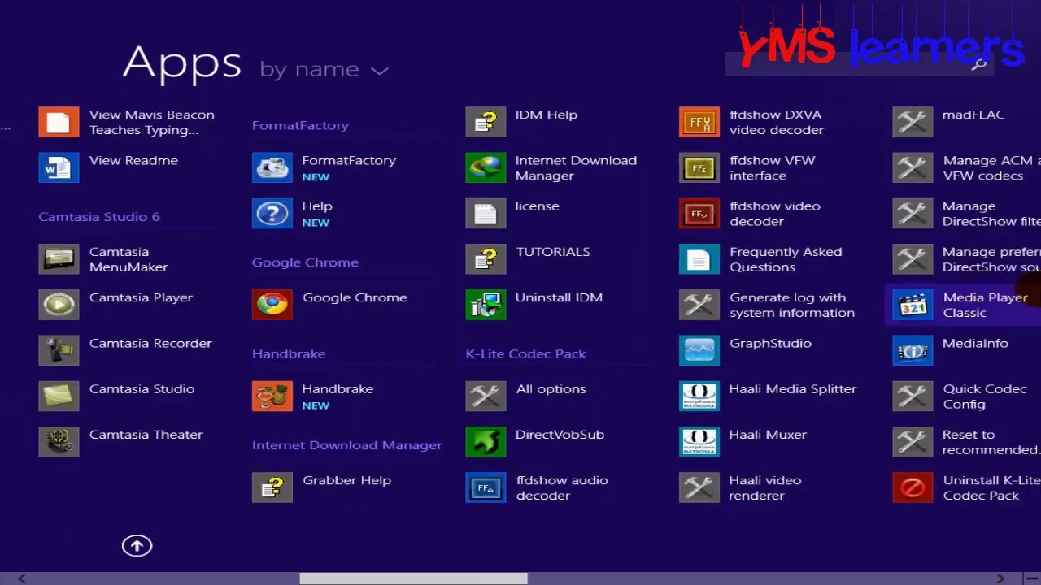
scroll(1026, 297, "down", 2)
scroll(1026, 325, "down", 5)
scroll(1027, 342, "down", 1)
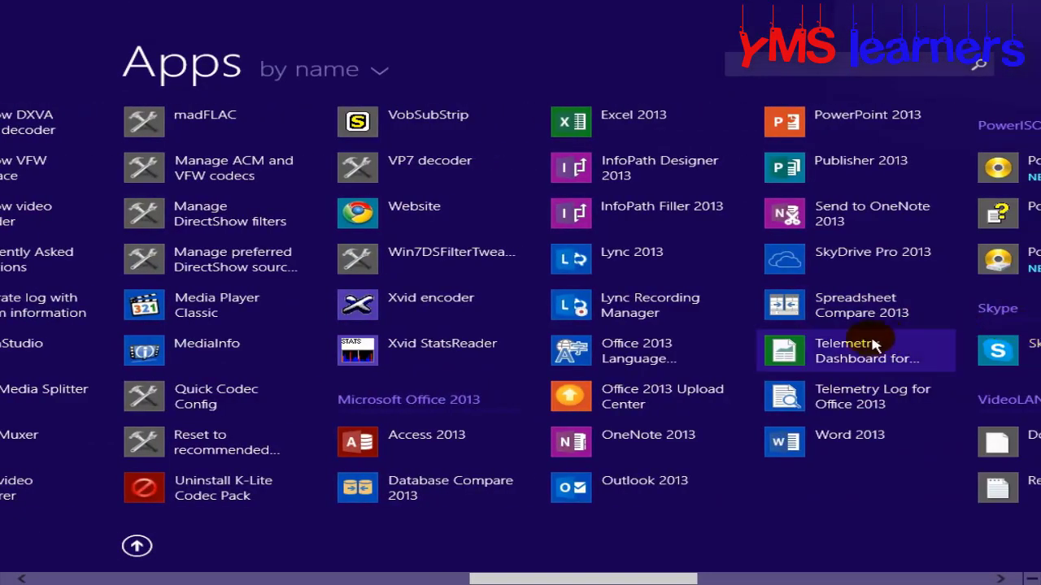
scroll(1029, 351, "down", 2)
scroll(1026, 358, "down", 5)
scroll(1026, 391, "down", 3)
scroll(1027, 398, "down", 5)
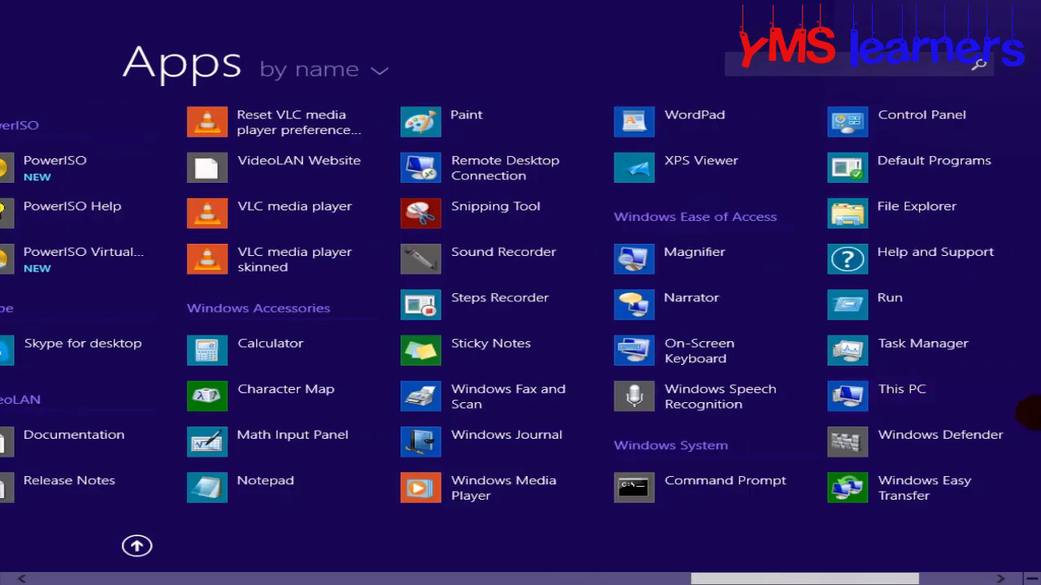
scroll(4, 372, "up", 9)
scroll(4, 382, "up", 8)
scroll(4, 435, "up", 5)
scroll(5, 447, "up", 1)
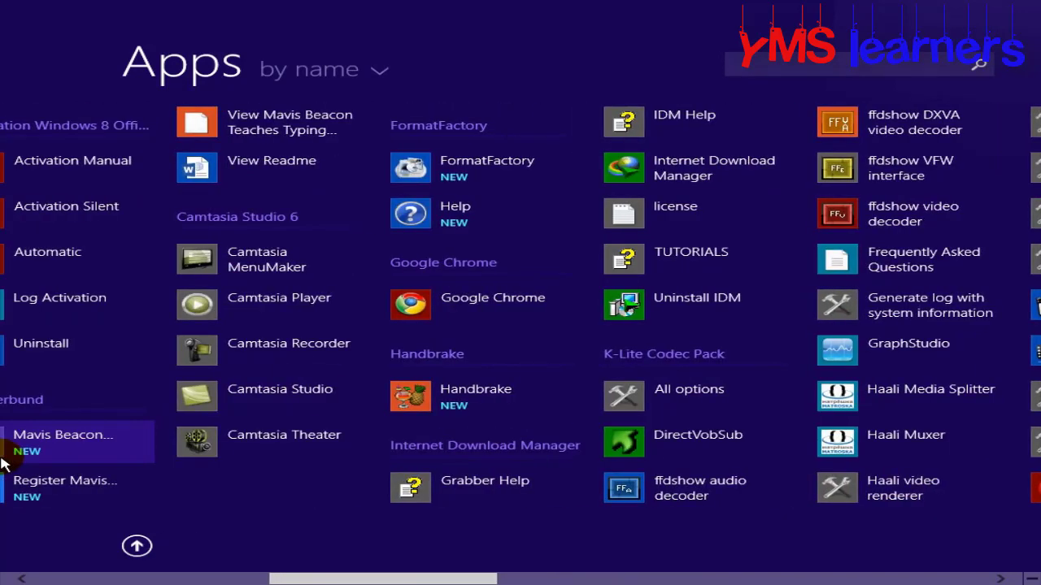
type("out")
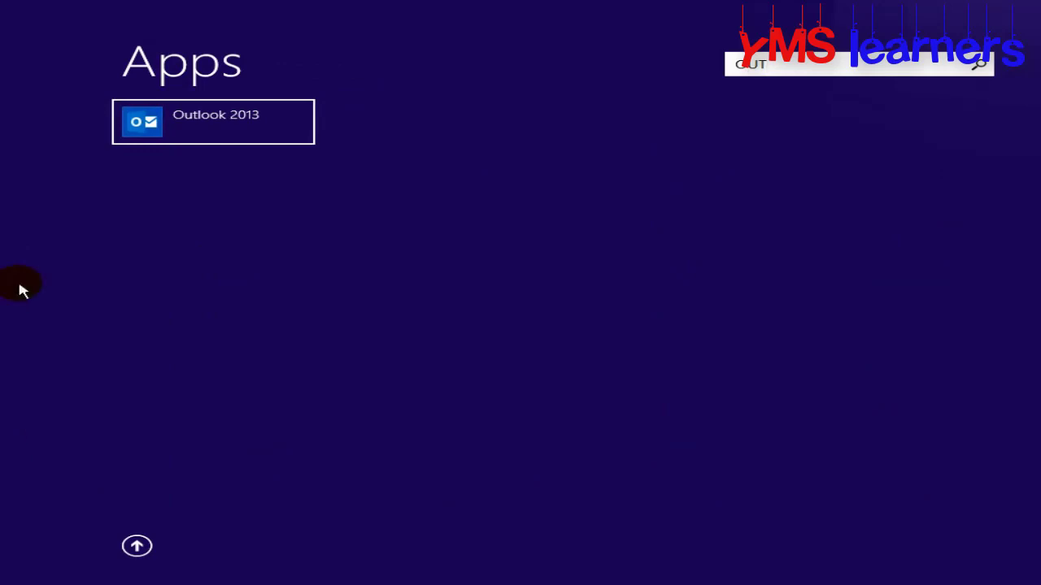
Step: Launch Outlook 2013, go two pages into its account setup wizard, then cancel it
left_click(191, 123)
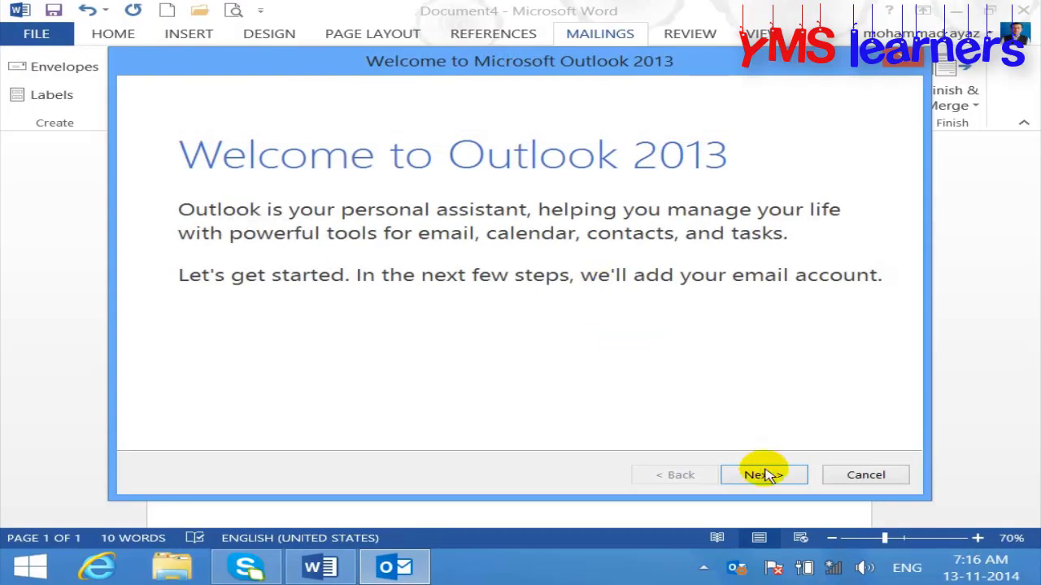
left_click(764, 475)
left_click(764, 475)
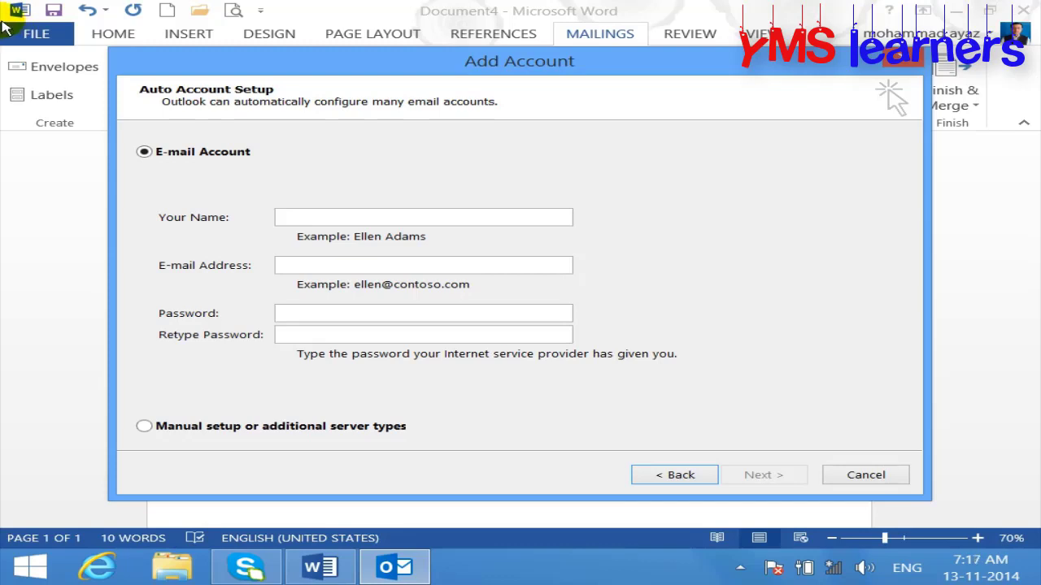
left_click(867, 478)
Step: Confirm exiting the Outlook wizard, then run Word's Merge to E-mail with the default settings
left_click(602, 363)
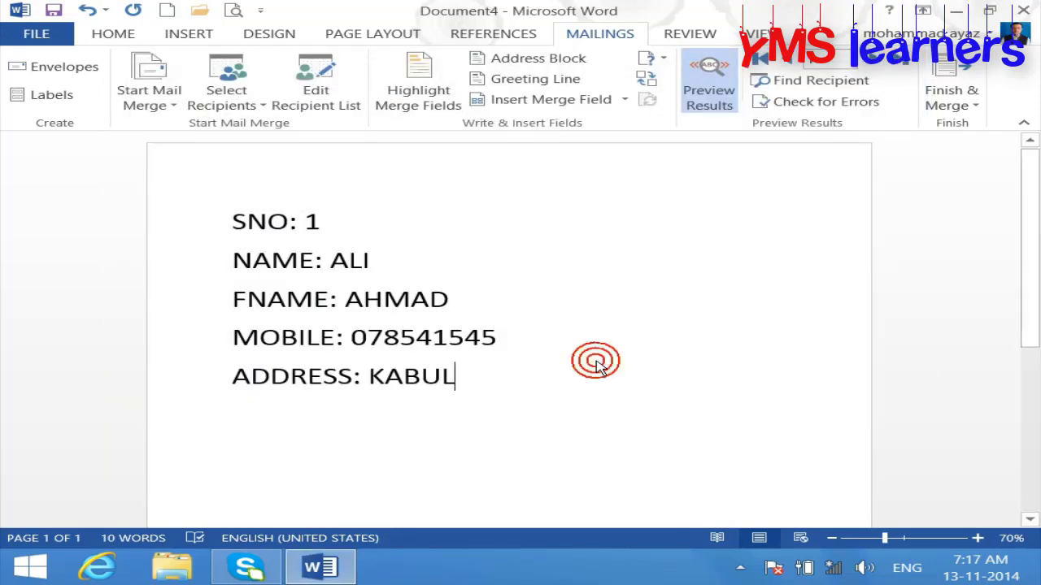
left_click(971, 104)
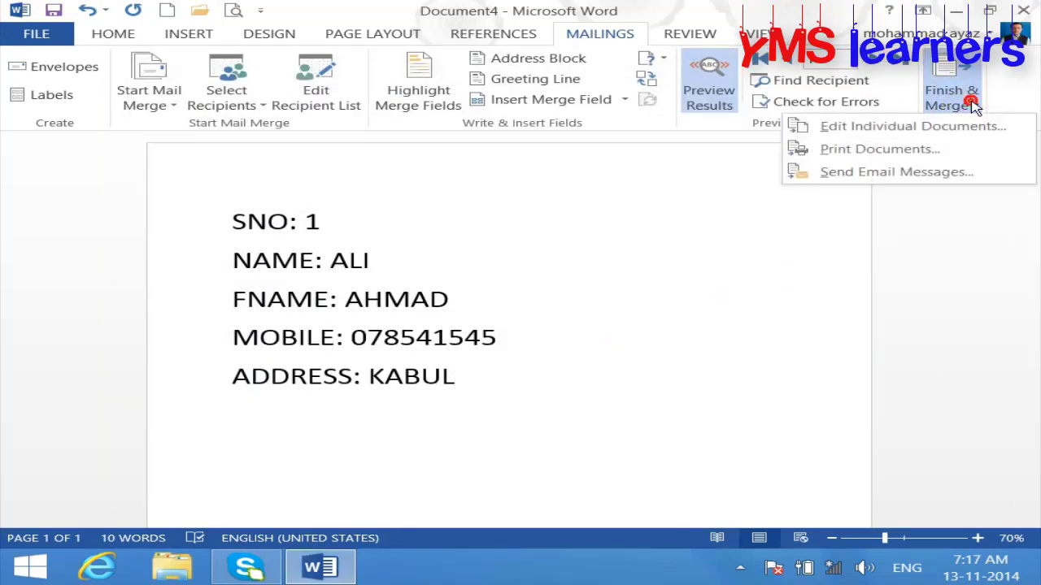
left_click(892, 174)
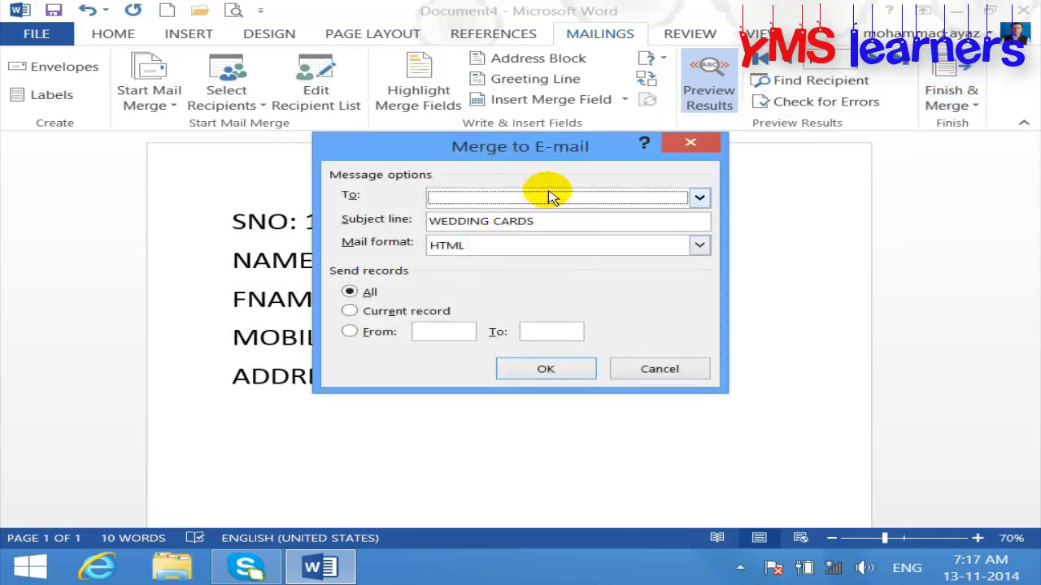
left_click(549, 196)
left_click(549, 197)
left_click(545, 370)
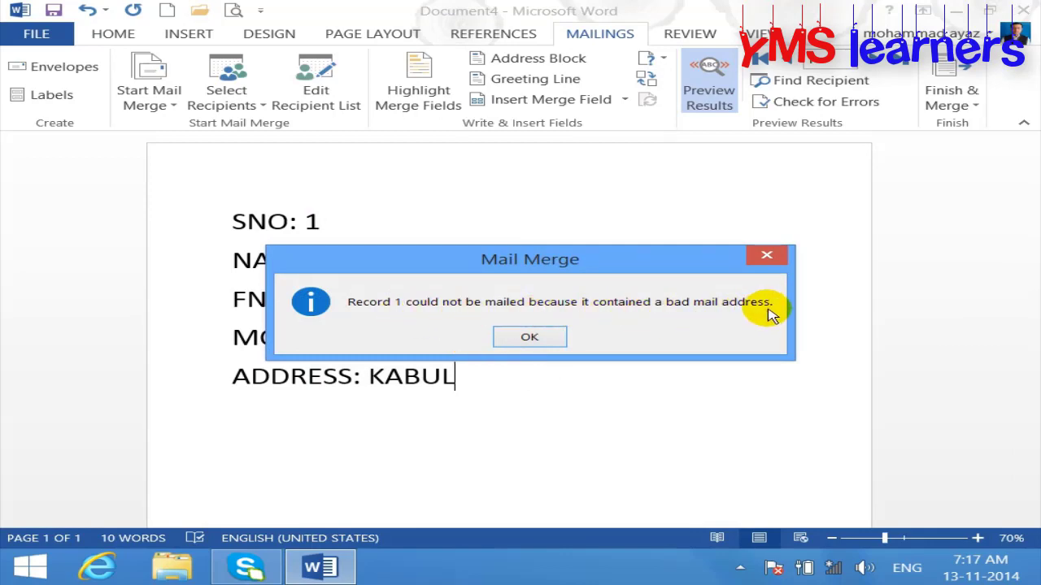
Step: Dismiss all eight 'bad mail address' errors, one for each record
left_click(767, 256)
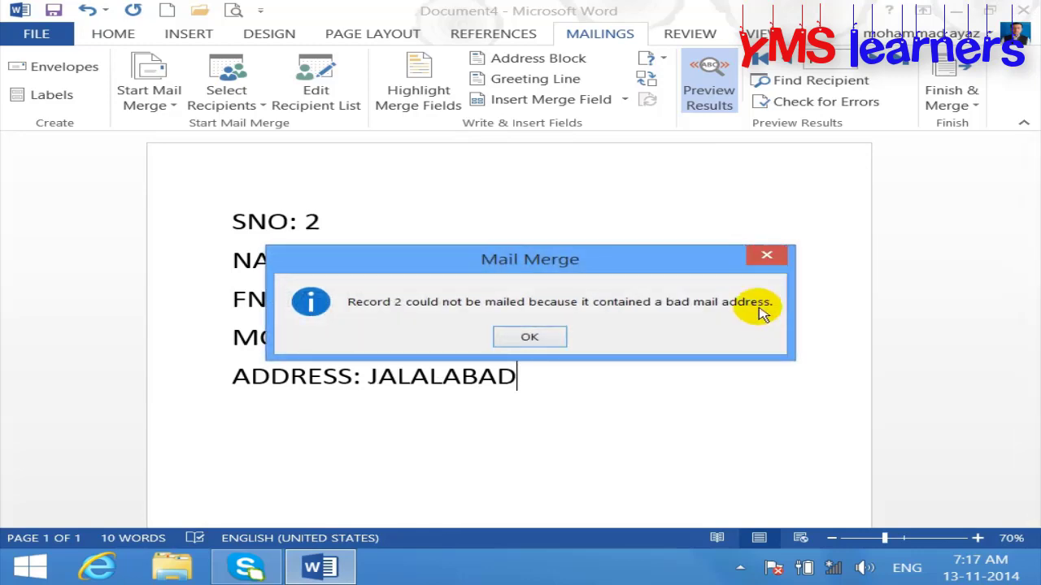
left_click(767, 256)
left_click(769, 257)
left_click(772, 257)
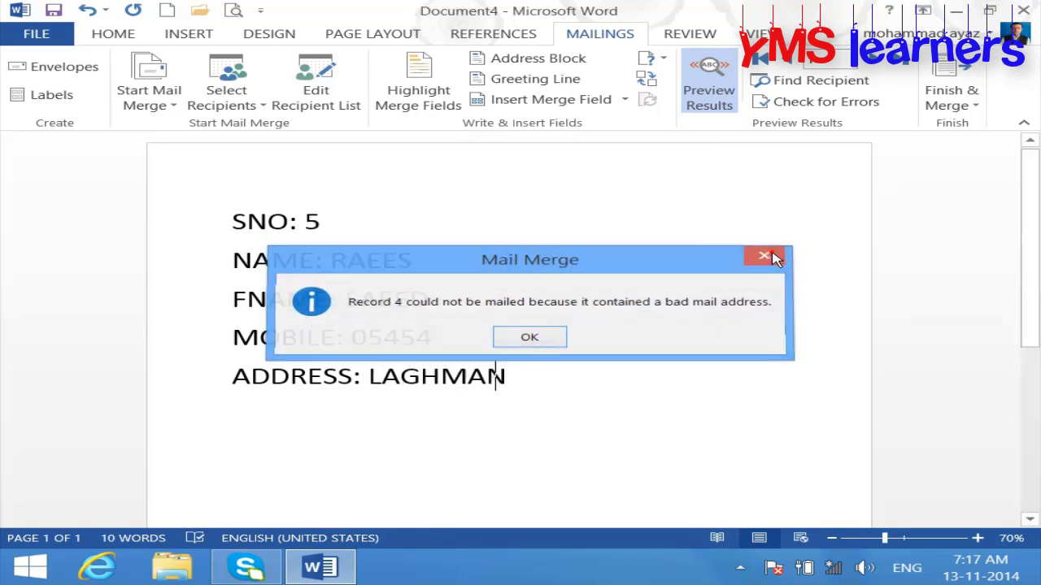
left_click(767, 257)
left_click(768, 257)
left_click(770, 257)
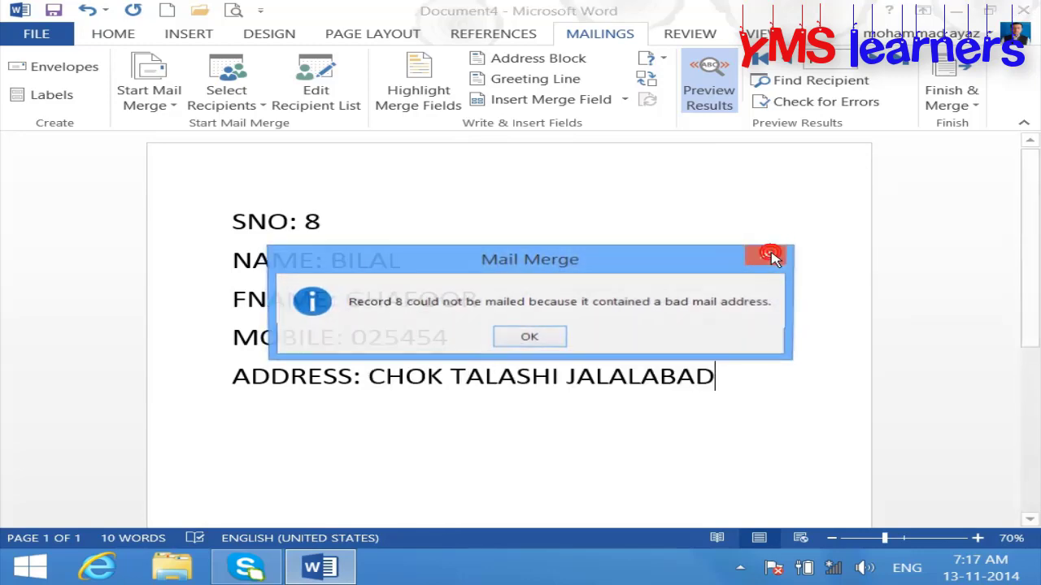
left_click(771, 257)
Step: Close Document4 without saving and create a new blank document
key("ctrl+w")
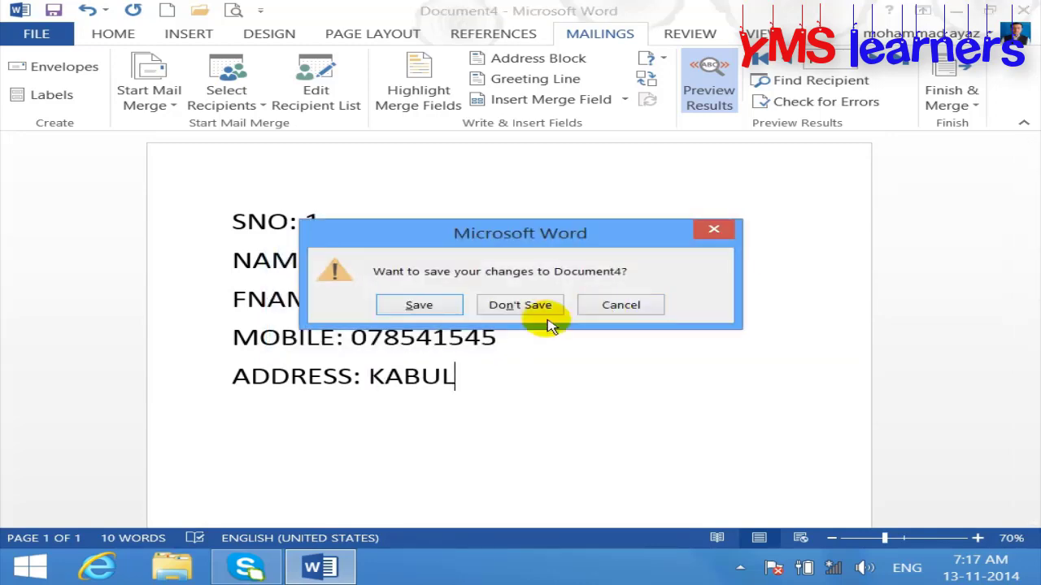
left_click(538, 309)
key("ctrl+n")
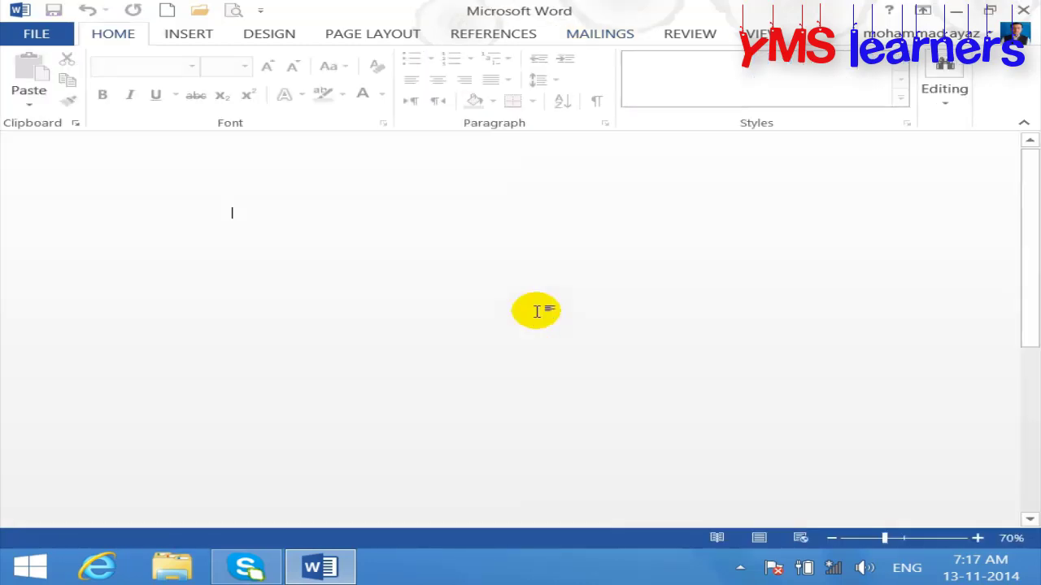
Step: Use the existing list SECOND LIST.mdb as the mail merge recipients
left_click(579, 32)
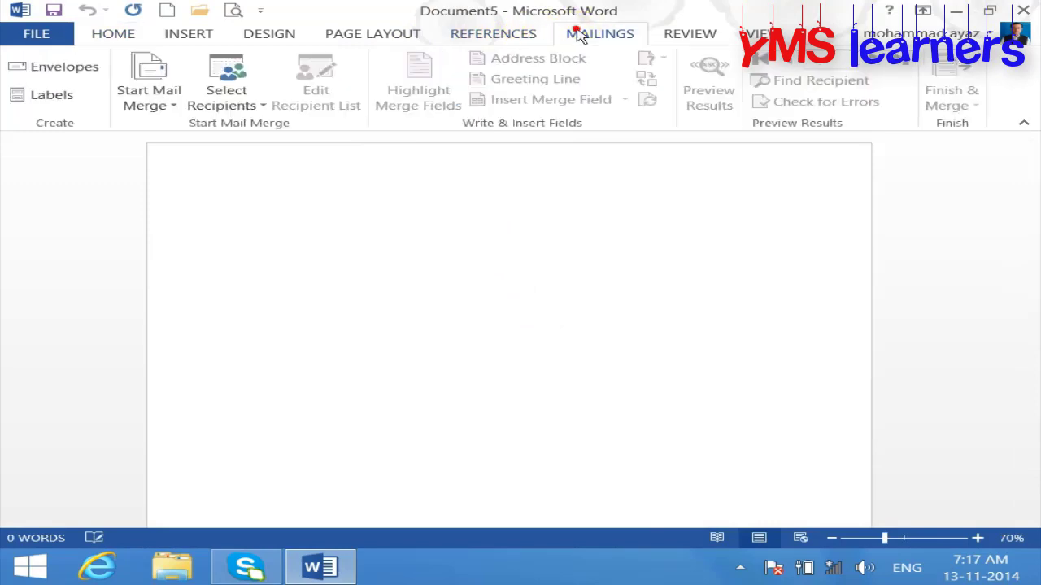
left_click(252, 104)
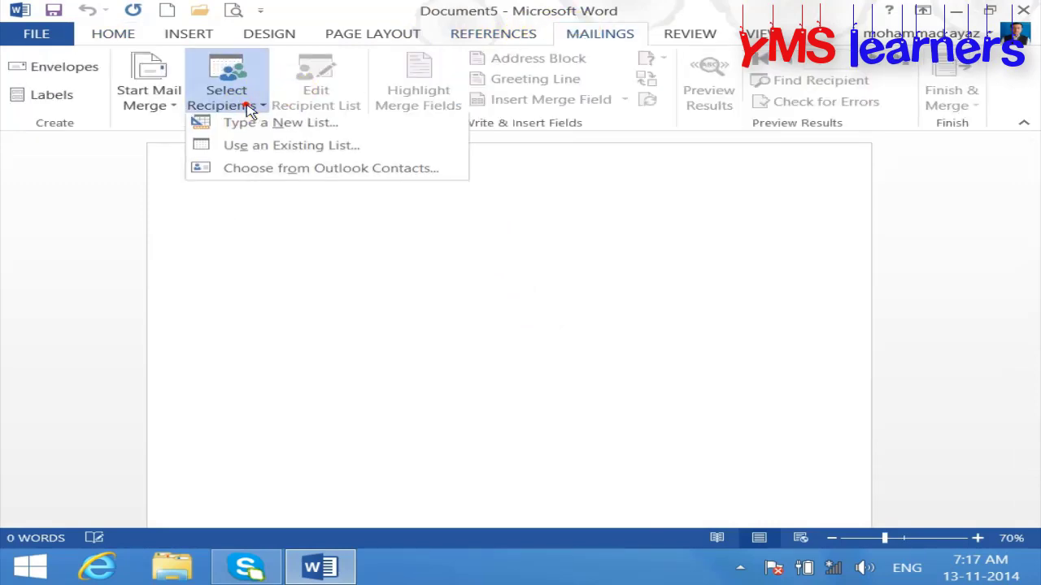
left_click(277, 149)
left_click(687, 153)
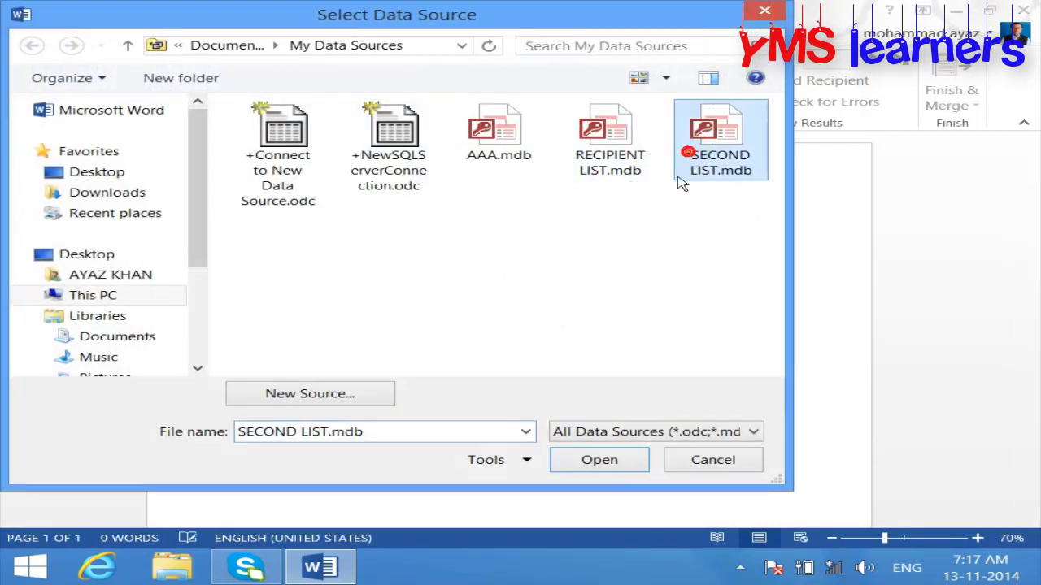
left_click(599, 460)
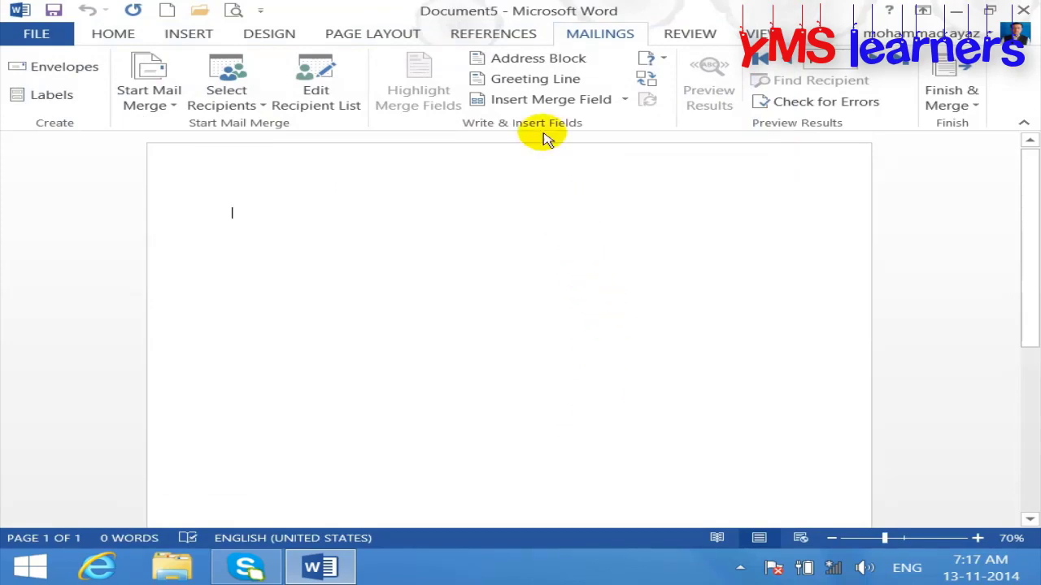
Step: Insert a default Address Block, preview the results, and enlarge the address font
left_click(534, 58)
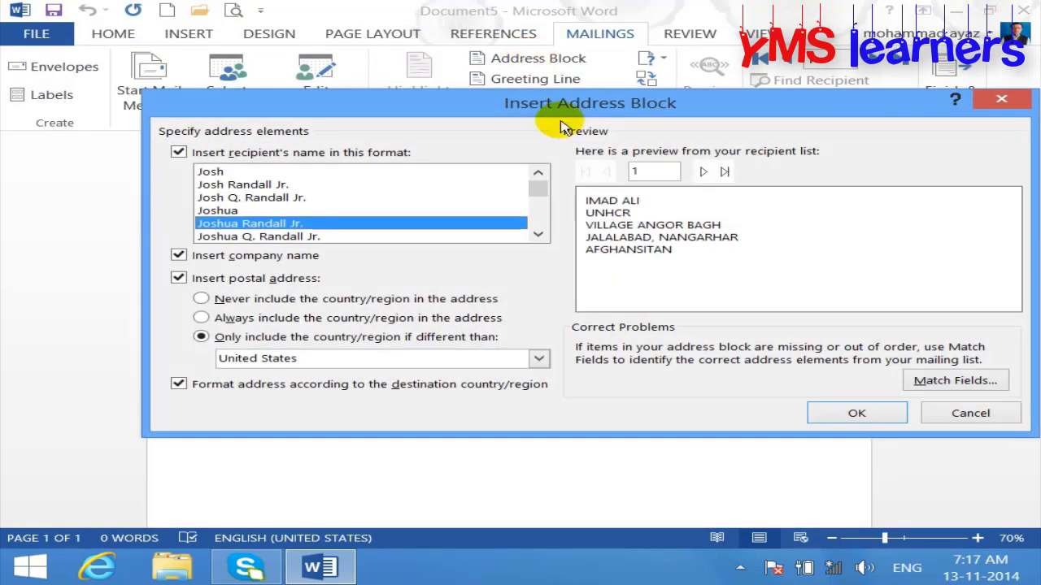
left_click(825, 415)
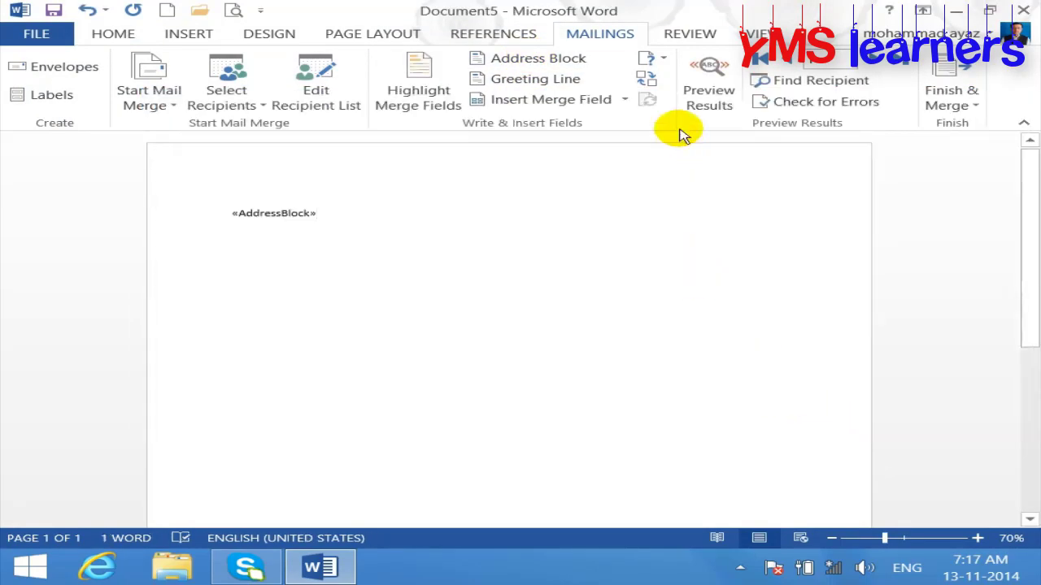
left_click(708, 88)
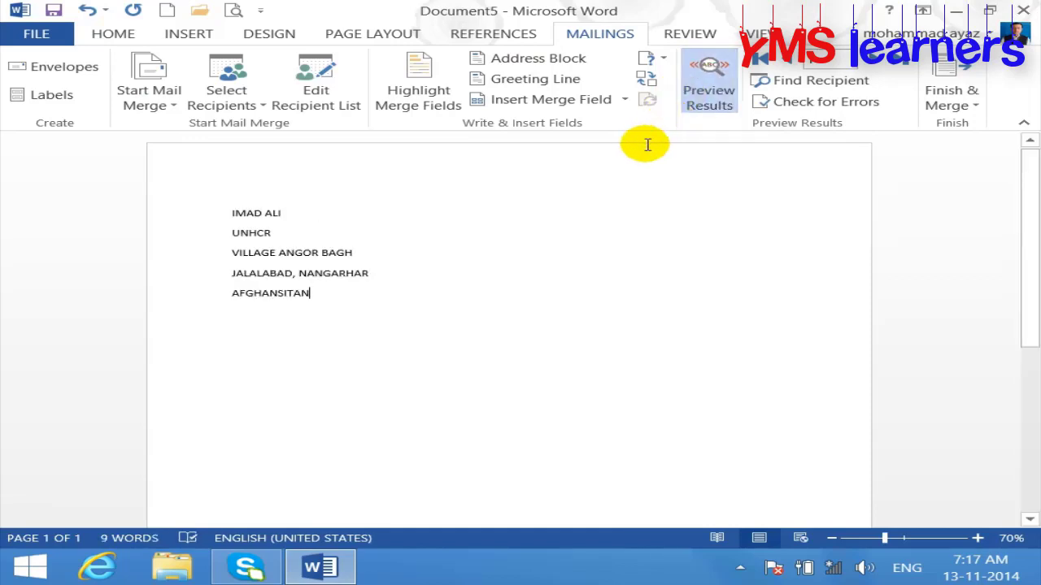
key("ctrl+a")
key("ctrl+shift+period")
key("ctrl+shift+period")
key("ctrl+shift+period")
key("ctrl+shift+period")
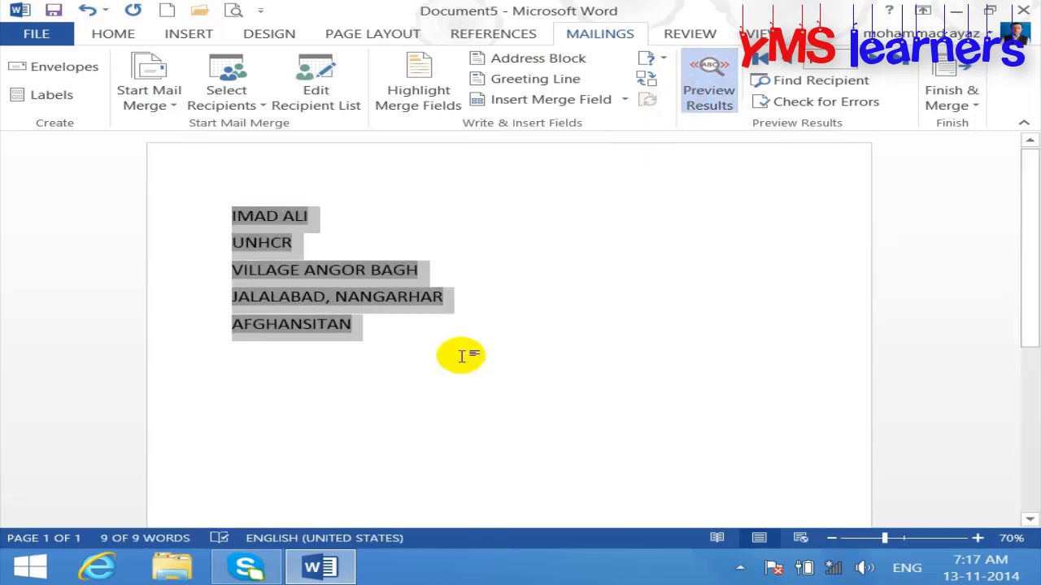
left_click(314, 367)
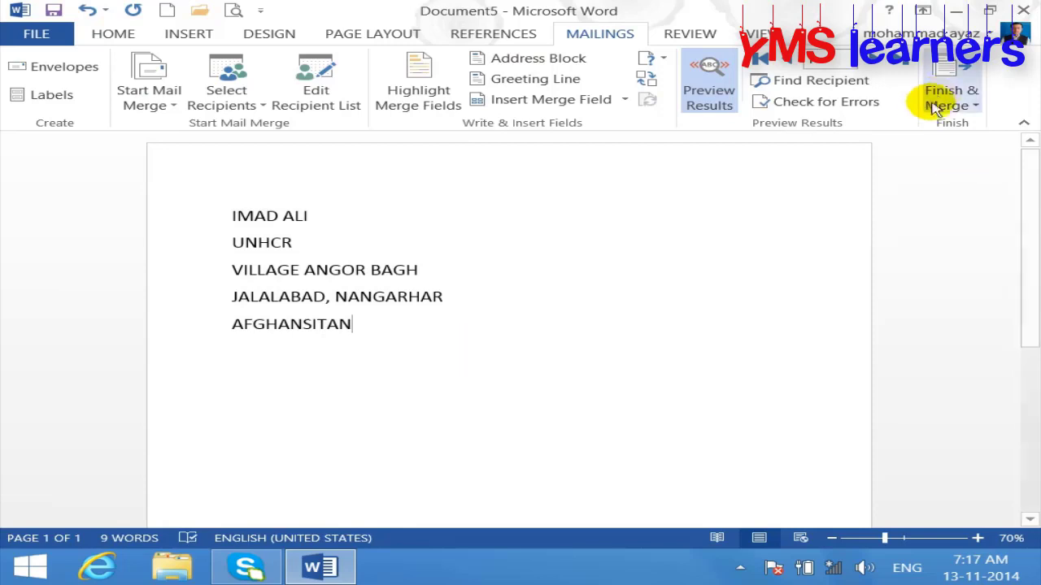
Step: Send the merge as email messages to Email_Address, choosing Send Anyway with no subject line
left_click(953, 101)
left_click(916, 178)
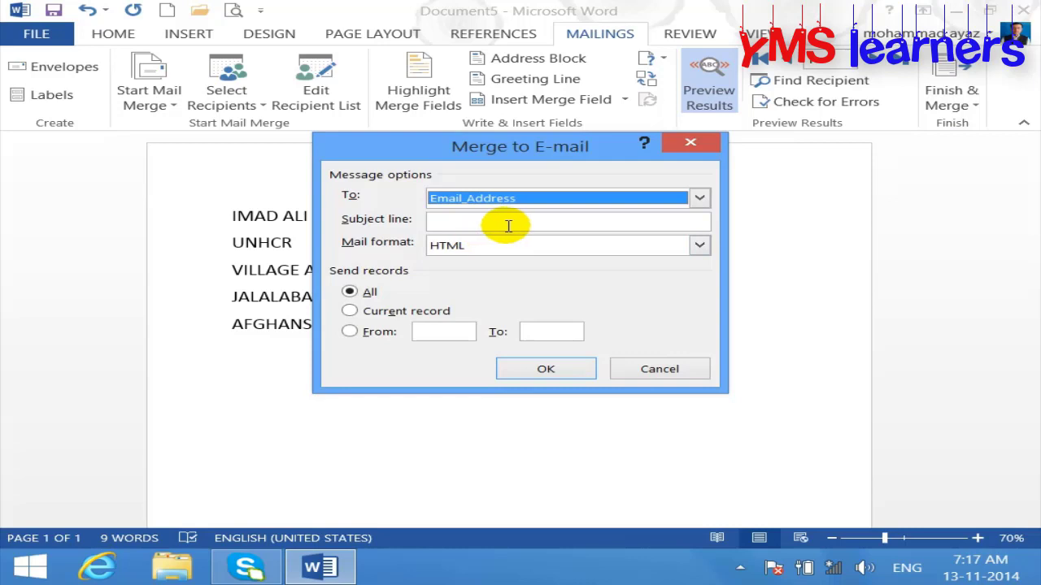
left_click(508, 226)
left_click(569, 372)
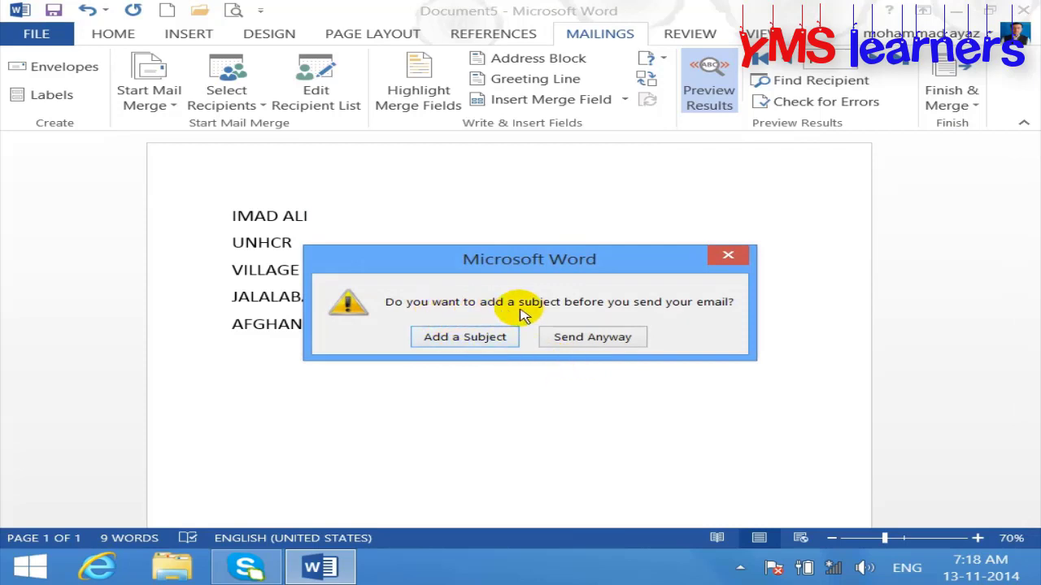
left_click(597, 341)
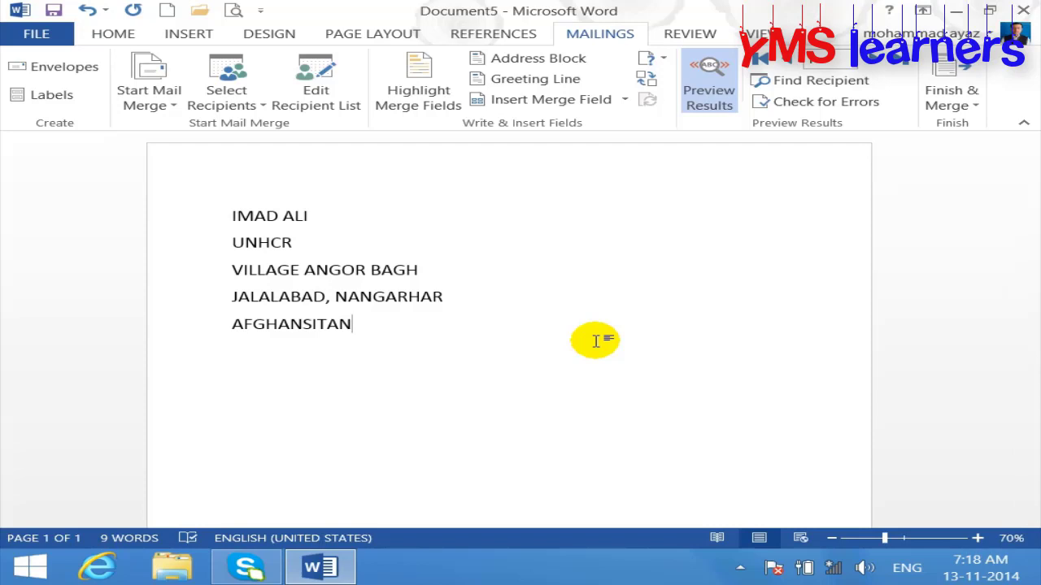
Step: Repeat the email merge to Email_Address and choose Send Anyway without a subject
left_click(966, 104)
left_click(885, 172)
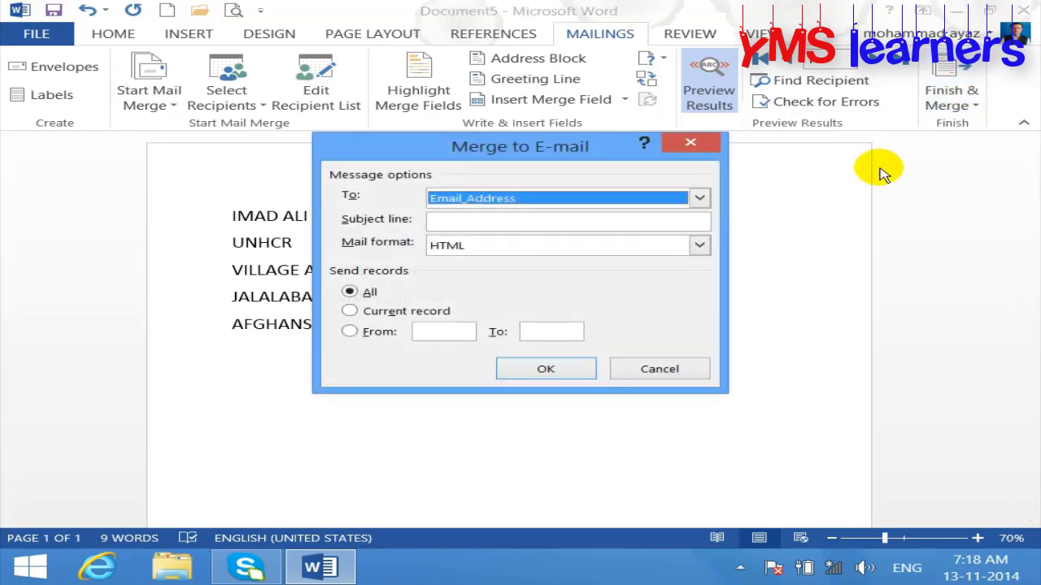
left_click(543, 367)
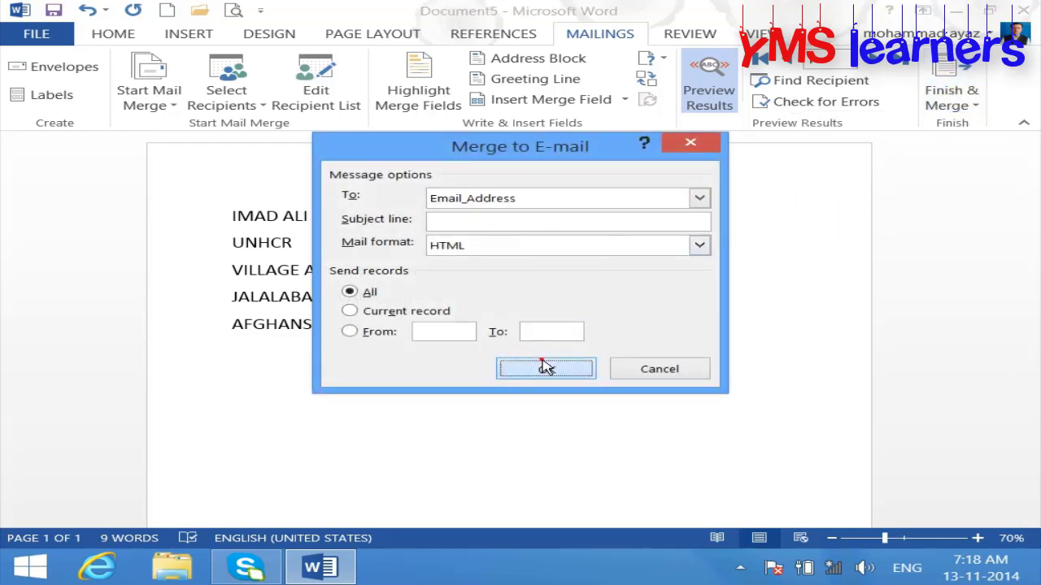
left_click(578, 338)
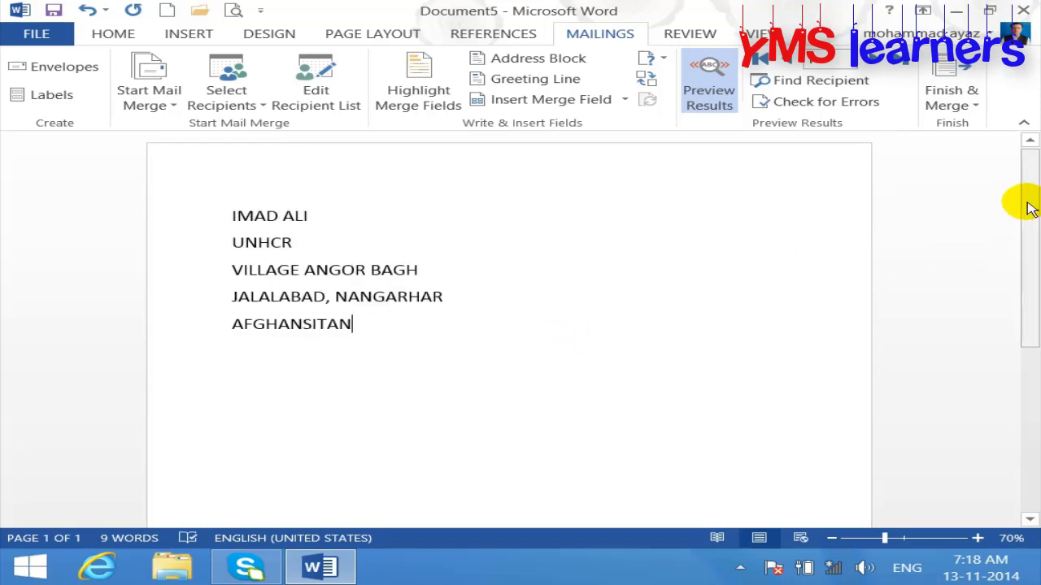
mouse_move(1026, 202)
left_mouse_down()
mouse_move(1029, 337)
mouse_move(1030, 165)
left_mouse_up()
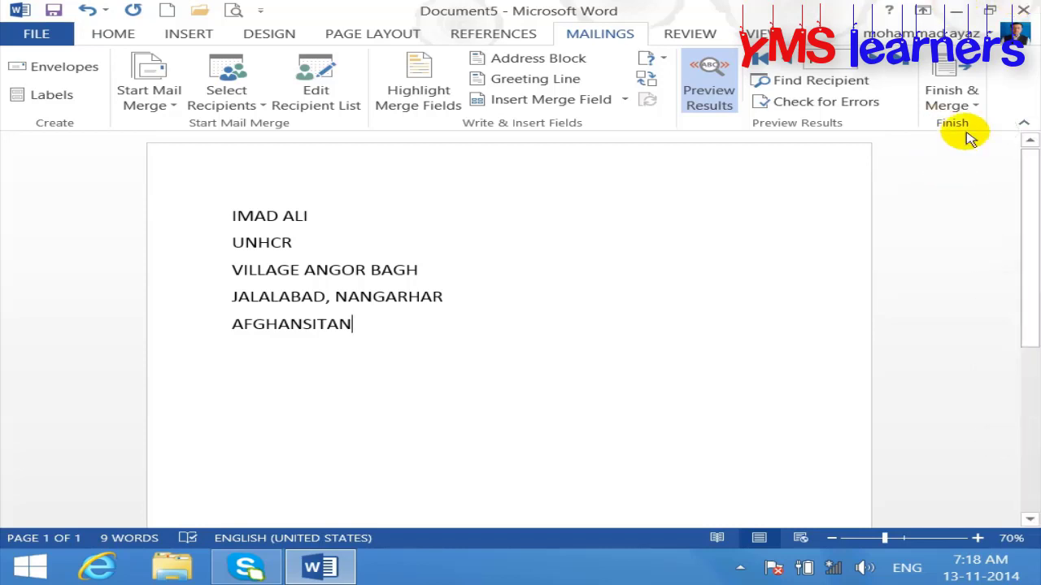
left_click(973, 104)
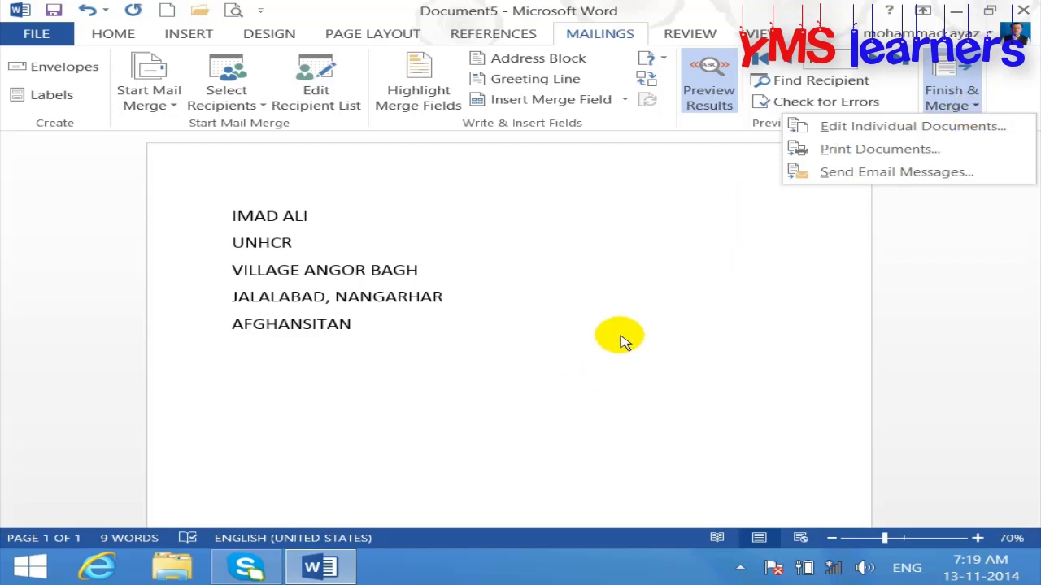
left_click(621, 335)
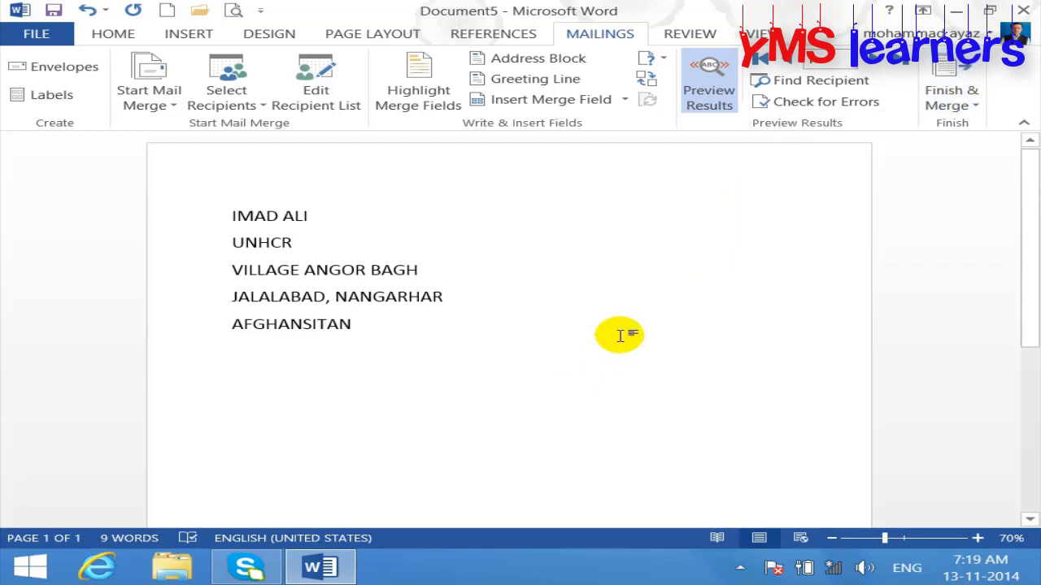